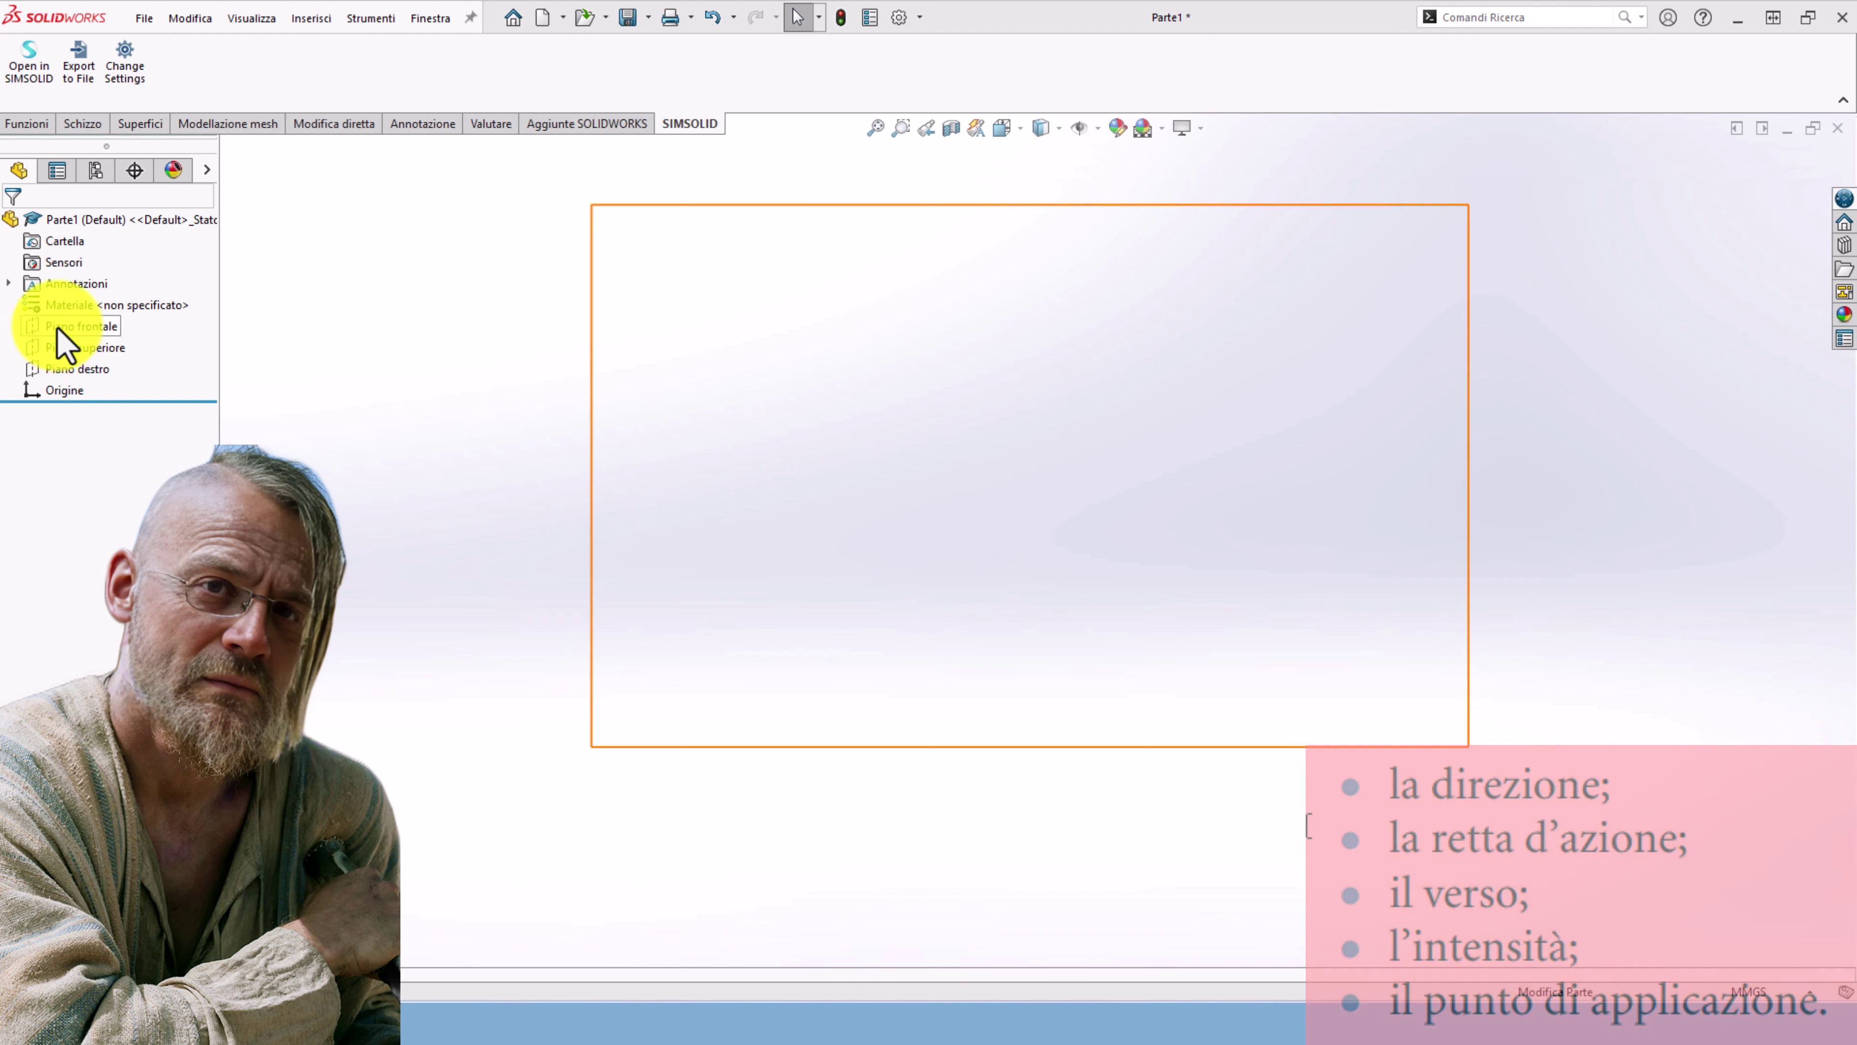
- Start a sketch on Piano frontale and draw a centerline rightward from the origin
left_click(110, 325)
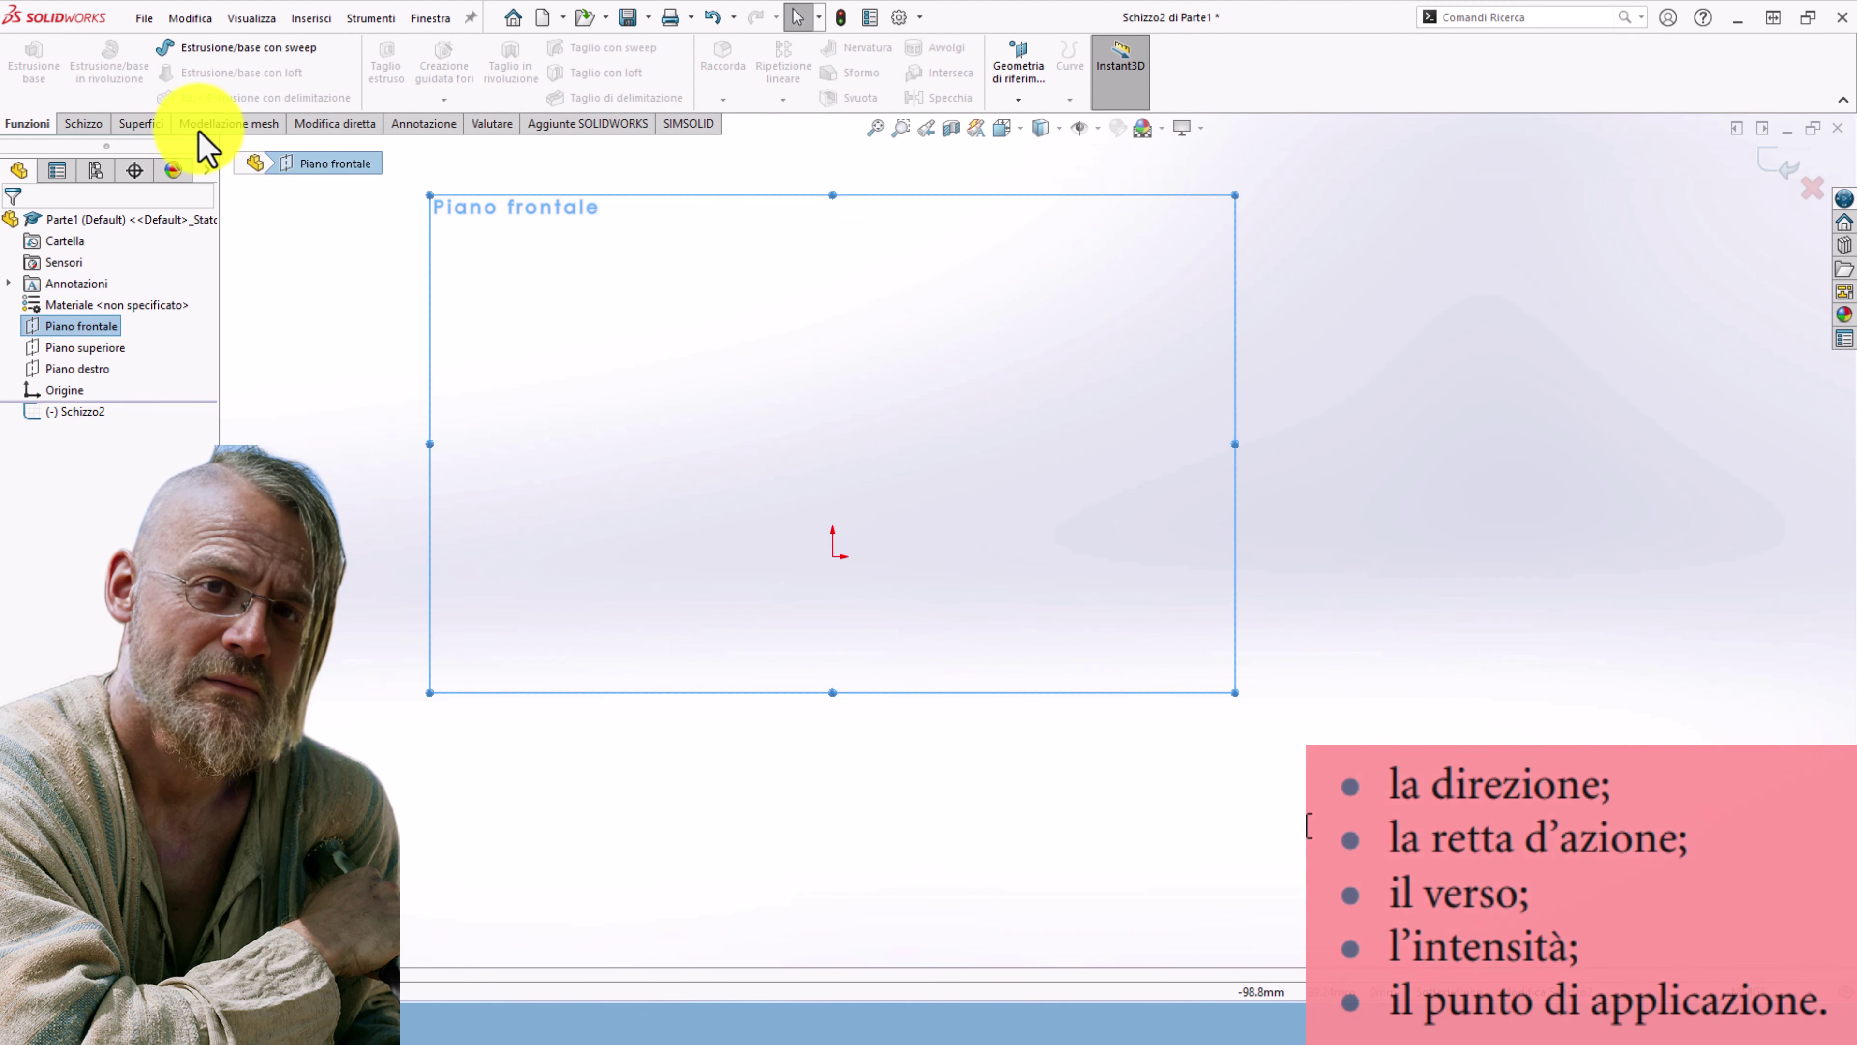
left_click(92, 130)
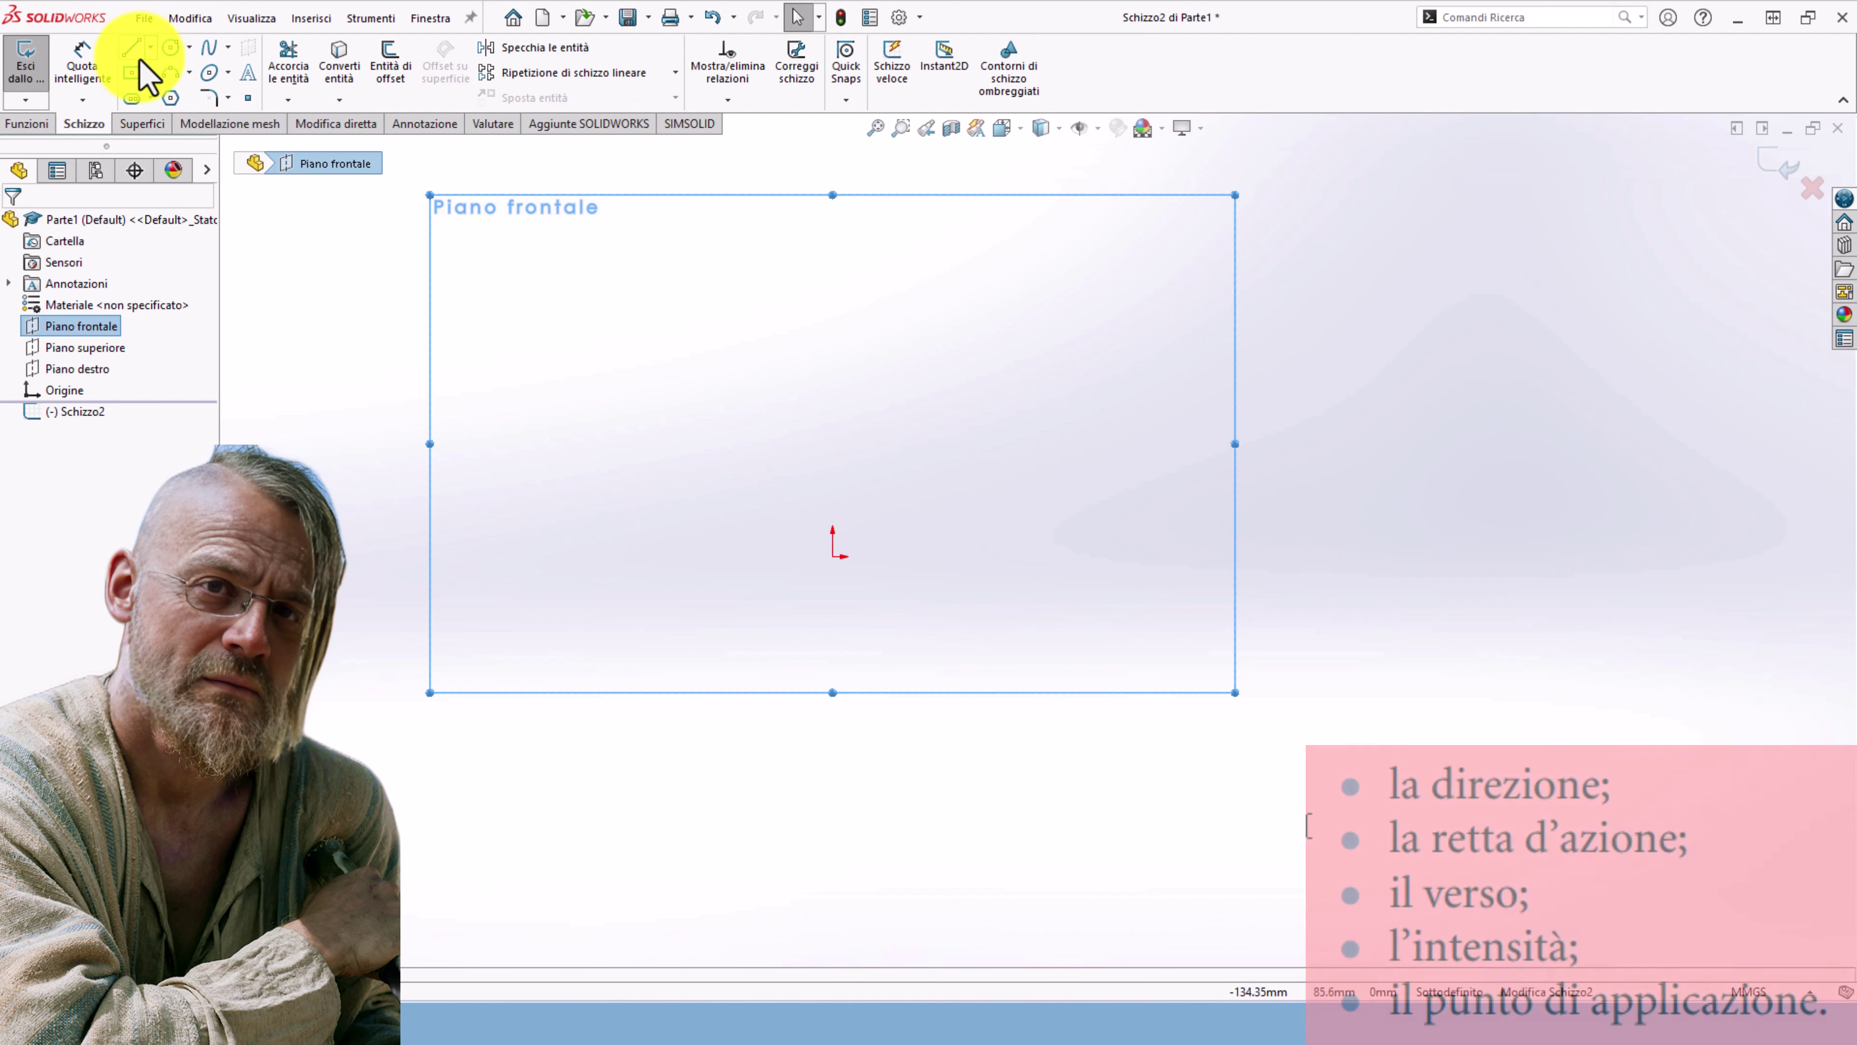
left_click(150, 47)
left_click(153, 96)
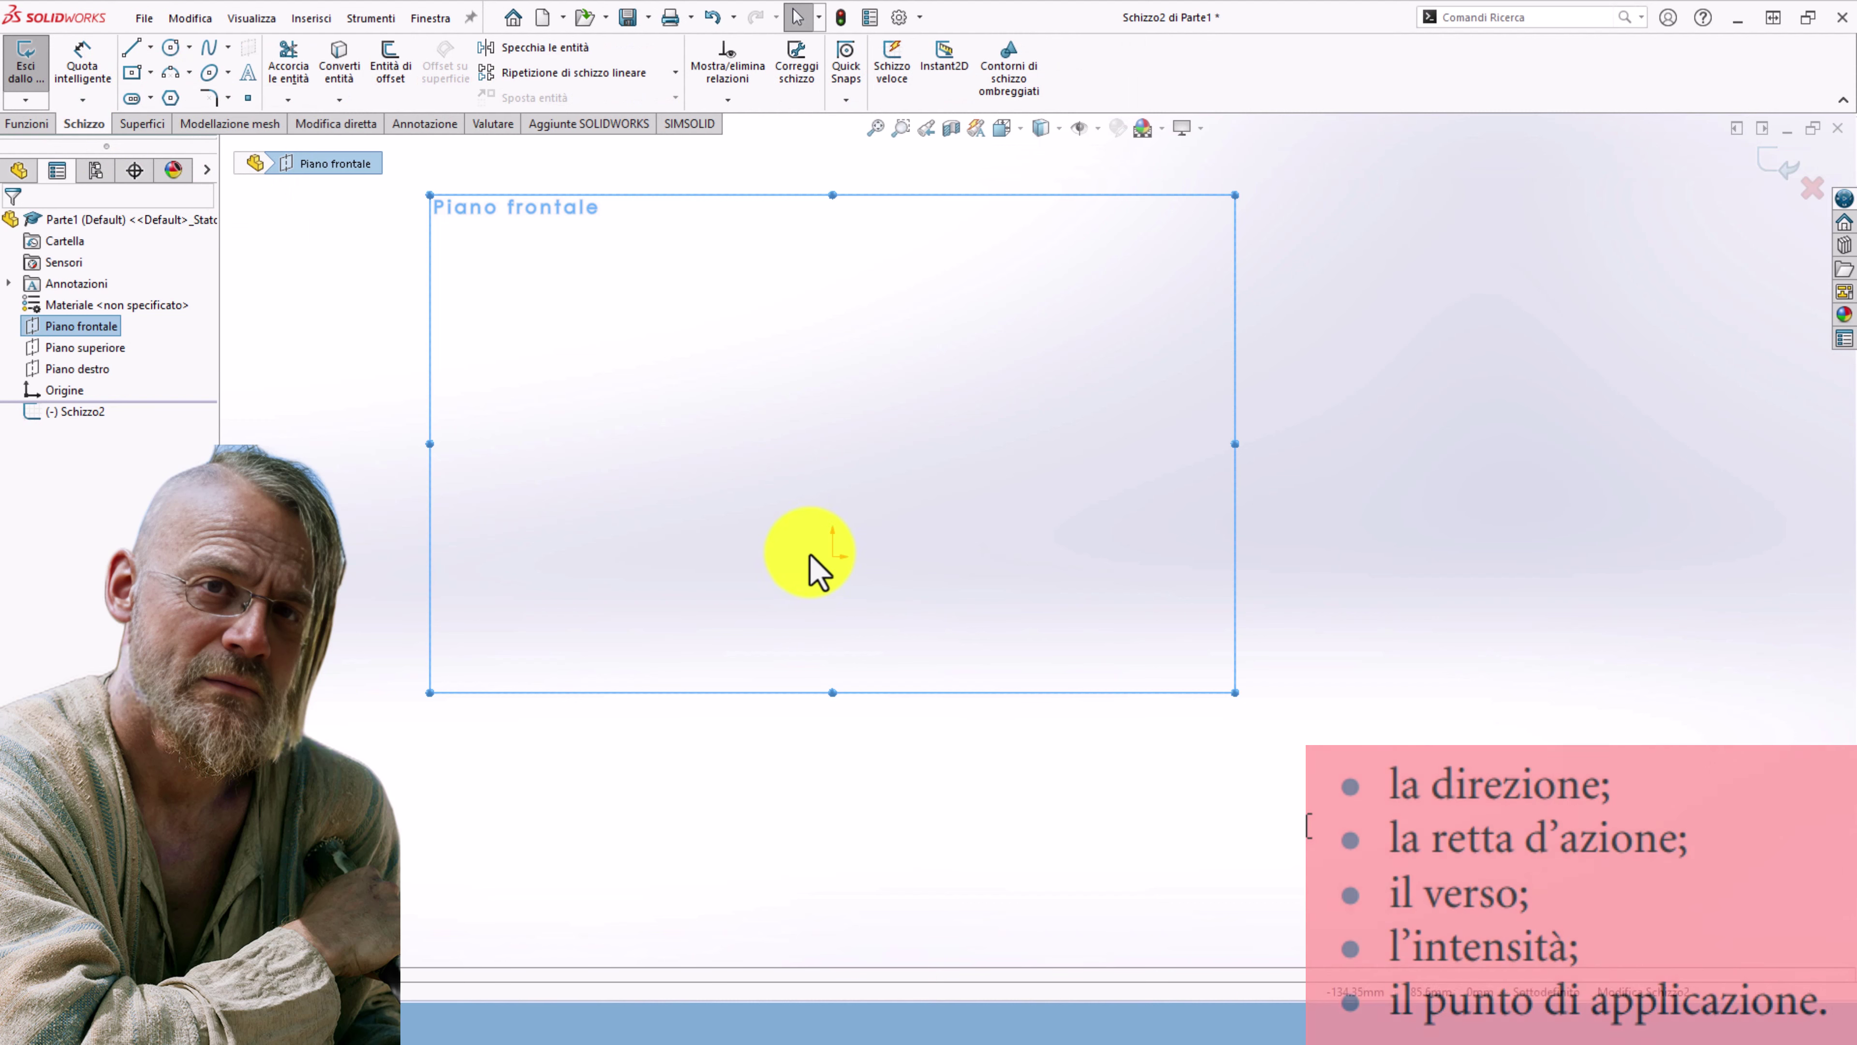
left_click_drag(833, 556, 1154, 551)
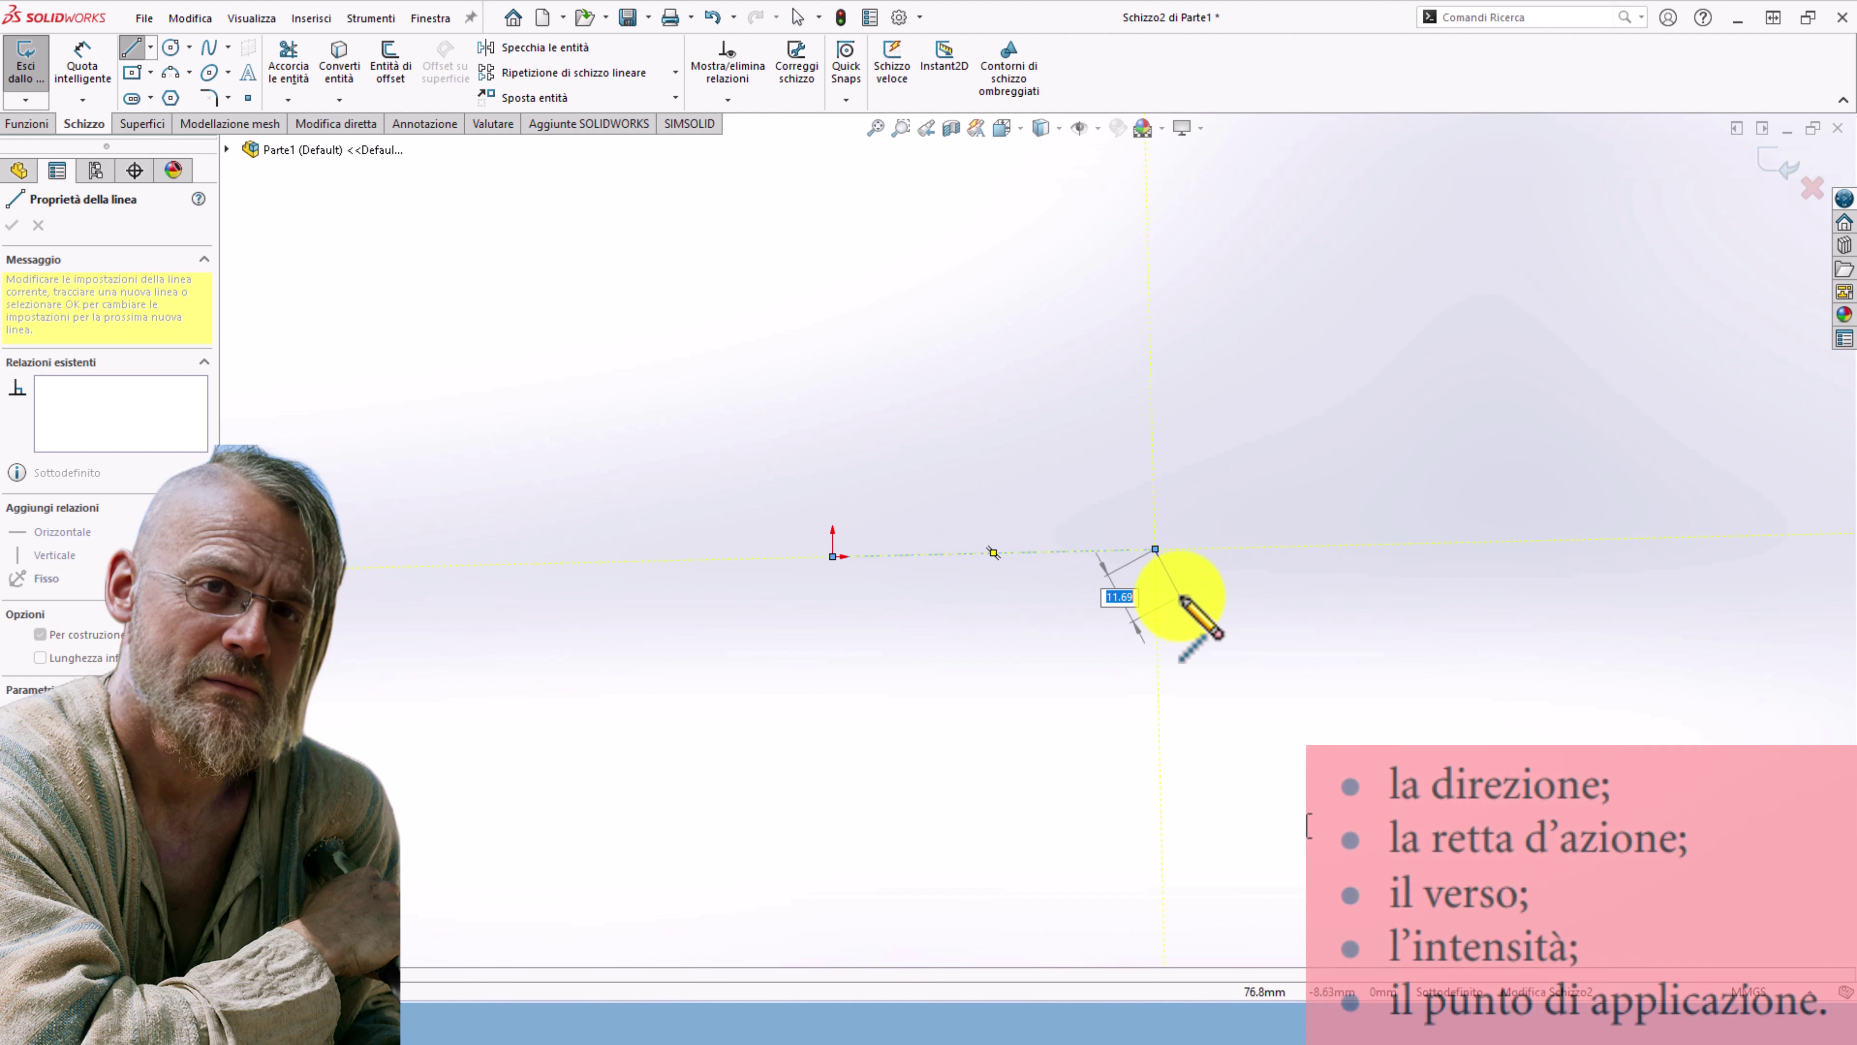
key("Escape")
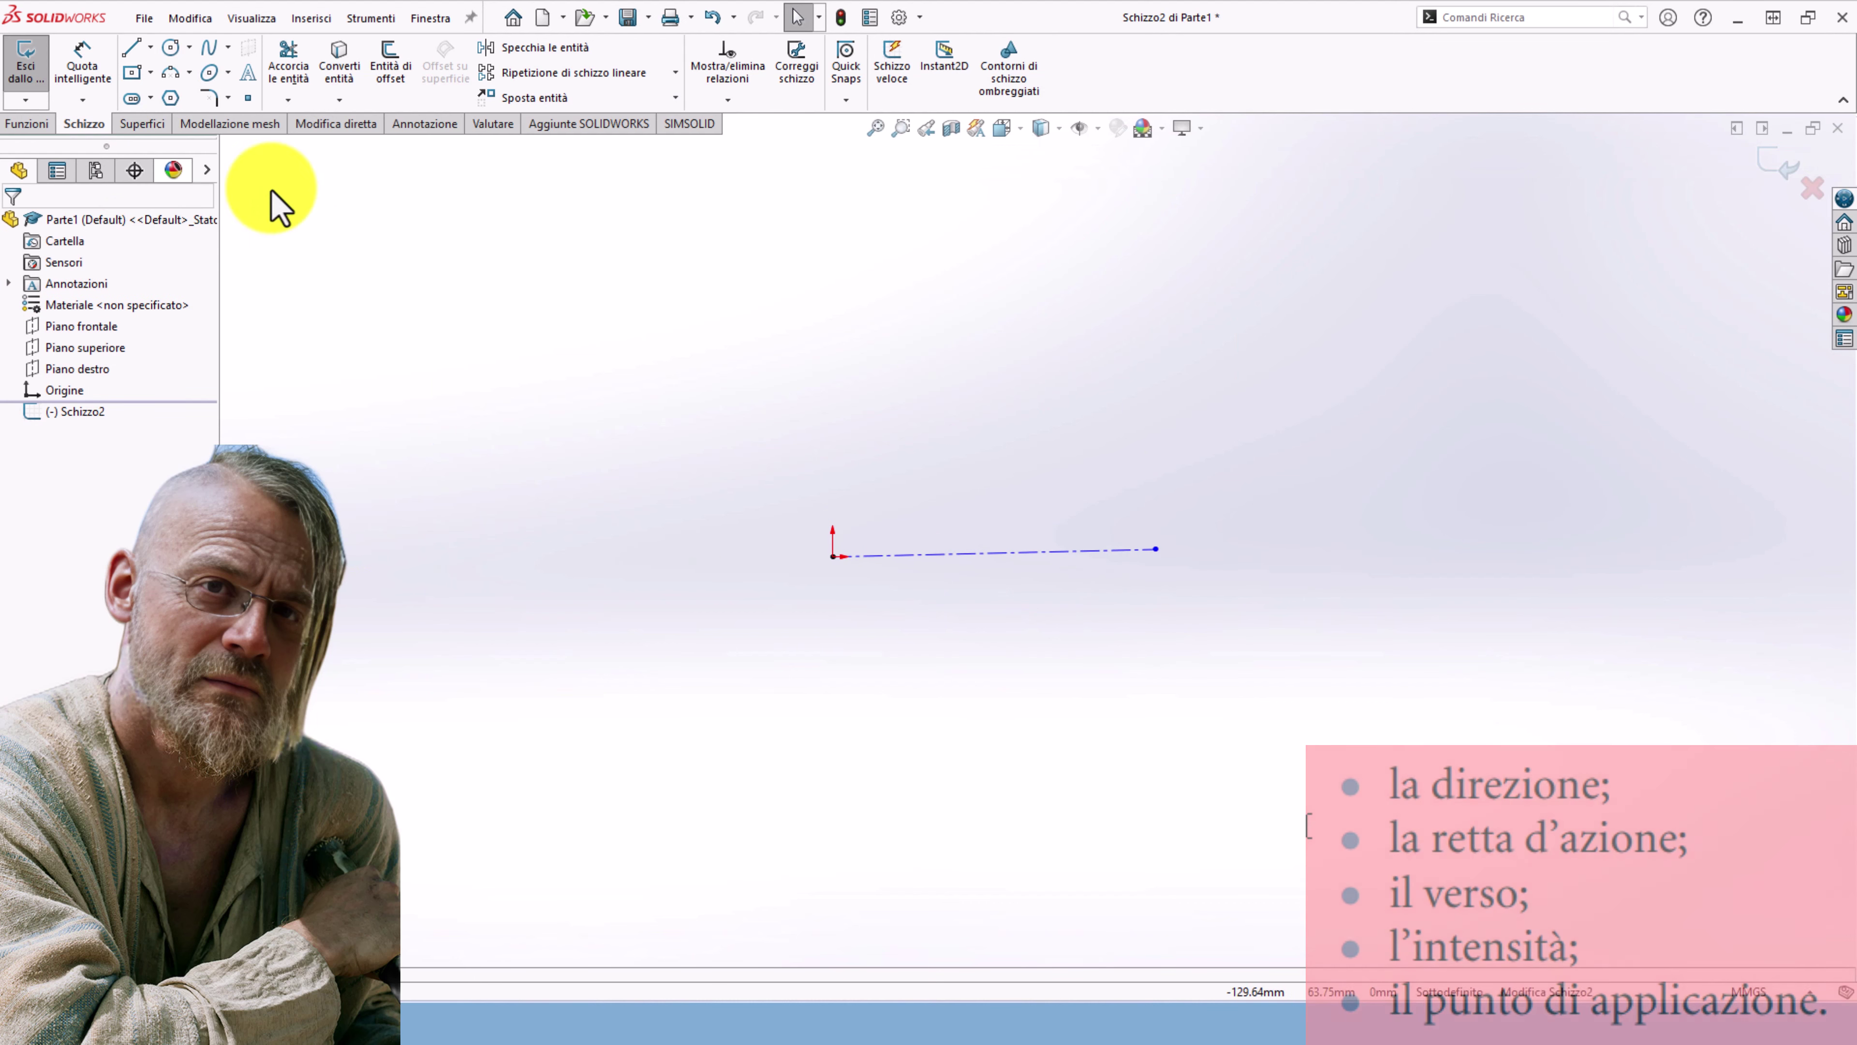
- Give the new centerline an Orizzontale (horizontal) relation
left_click(952, 556)
left_click(999, 494)
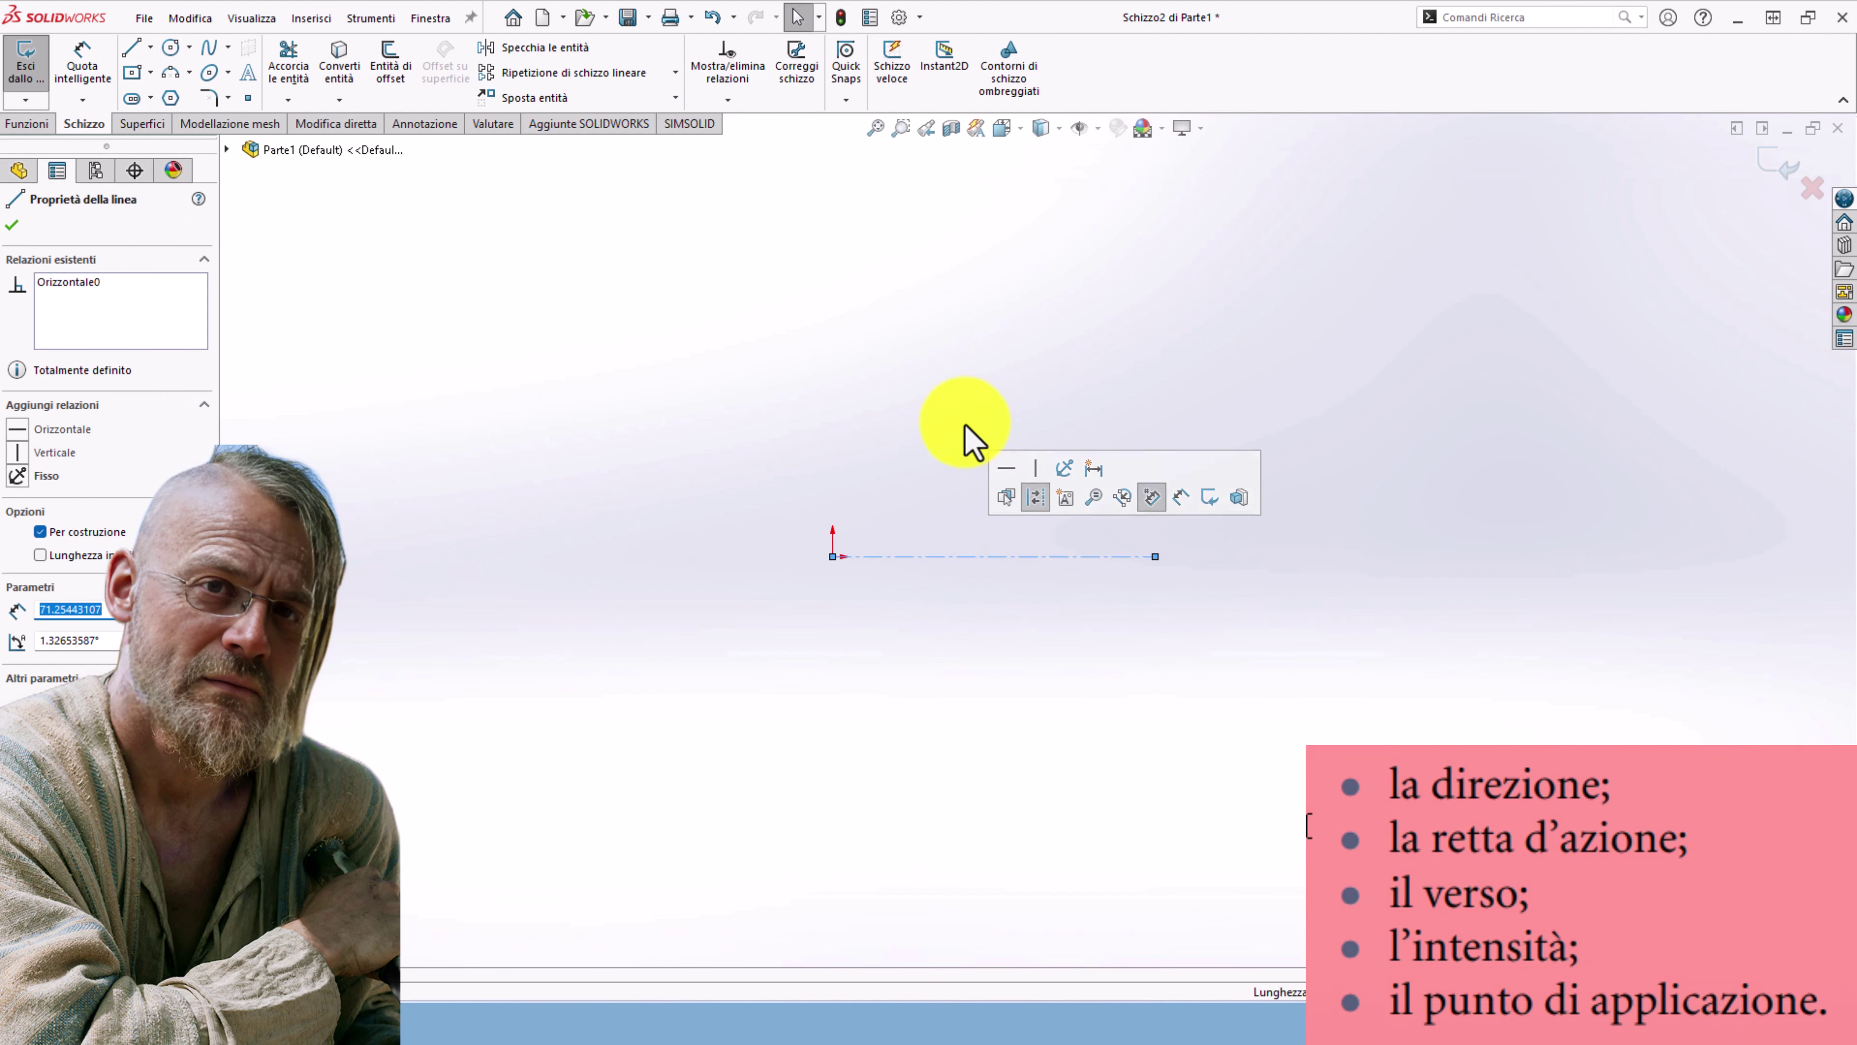
left_click(957, 430)
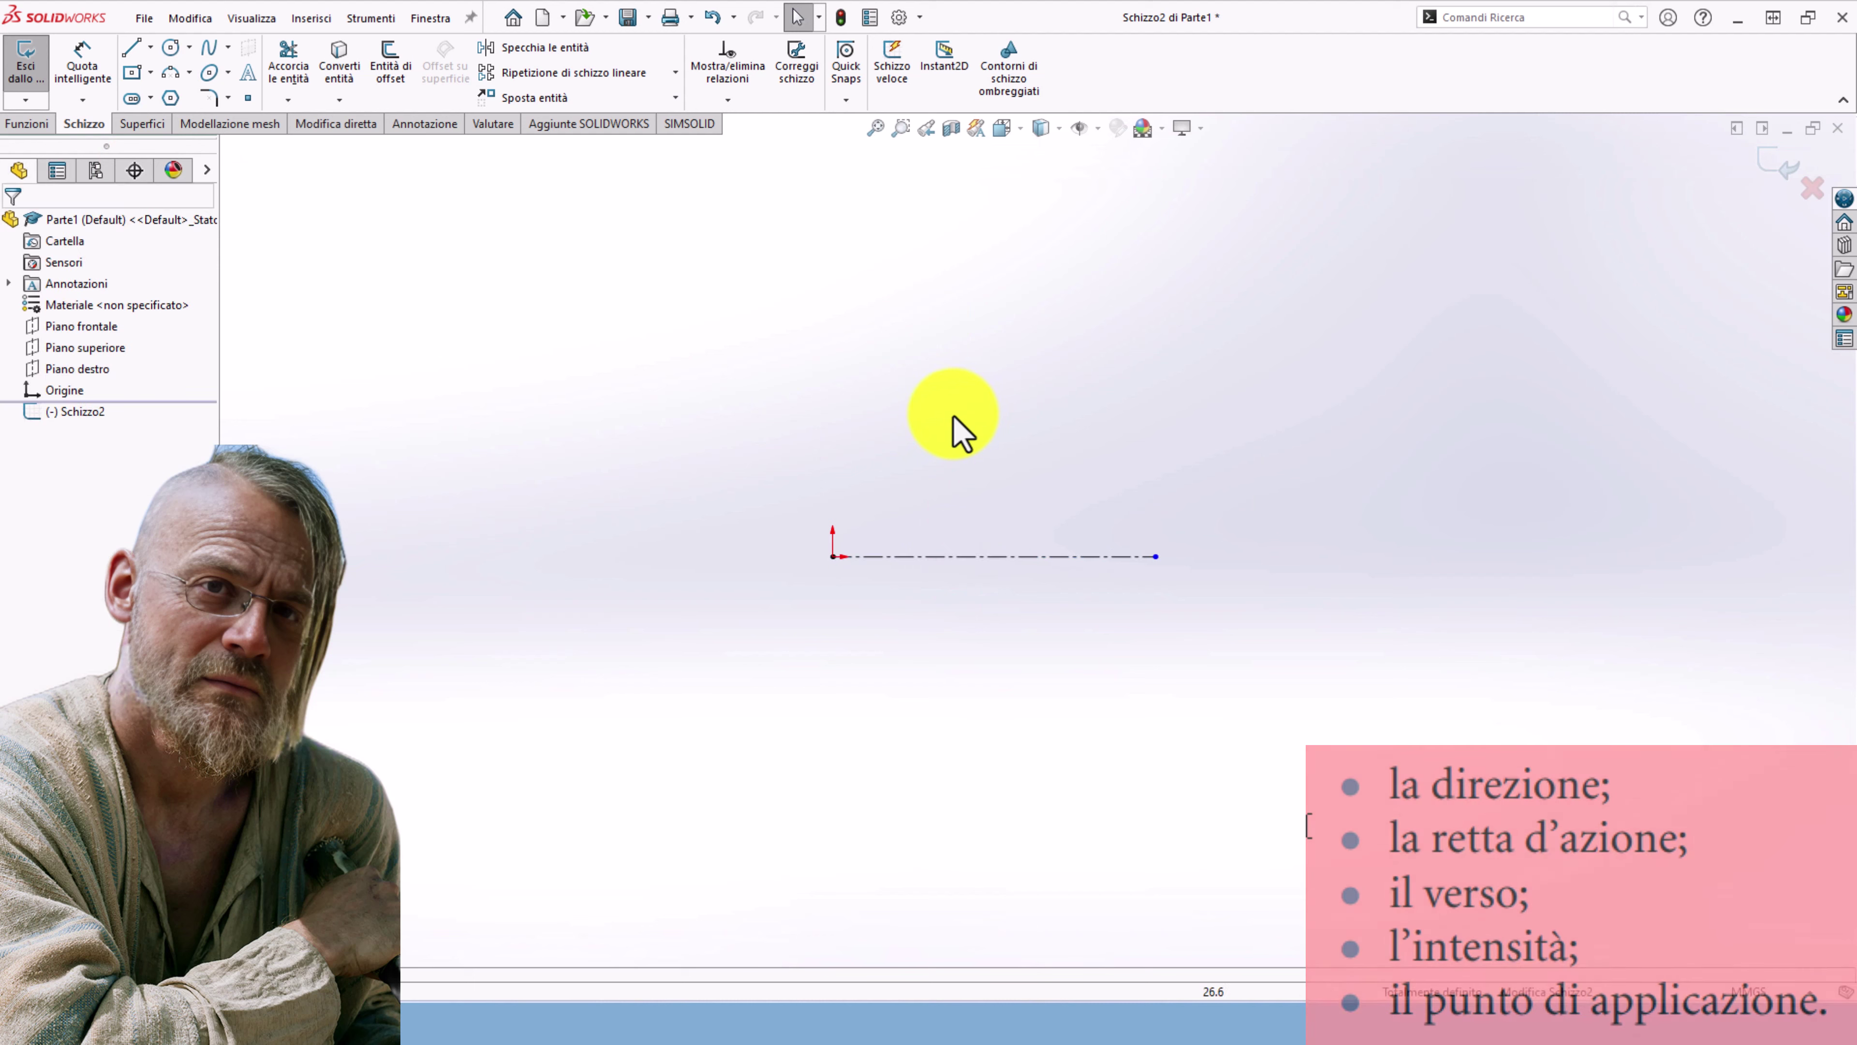
- Draw a second centerline from the origin rising up and to the right
left_click(132, 50)
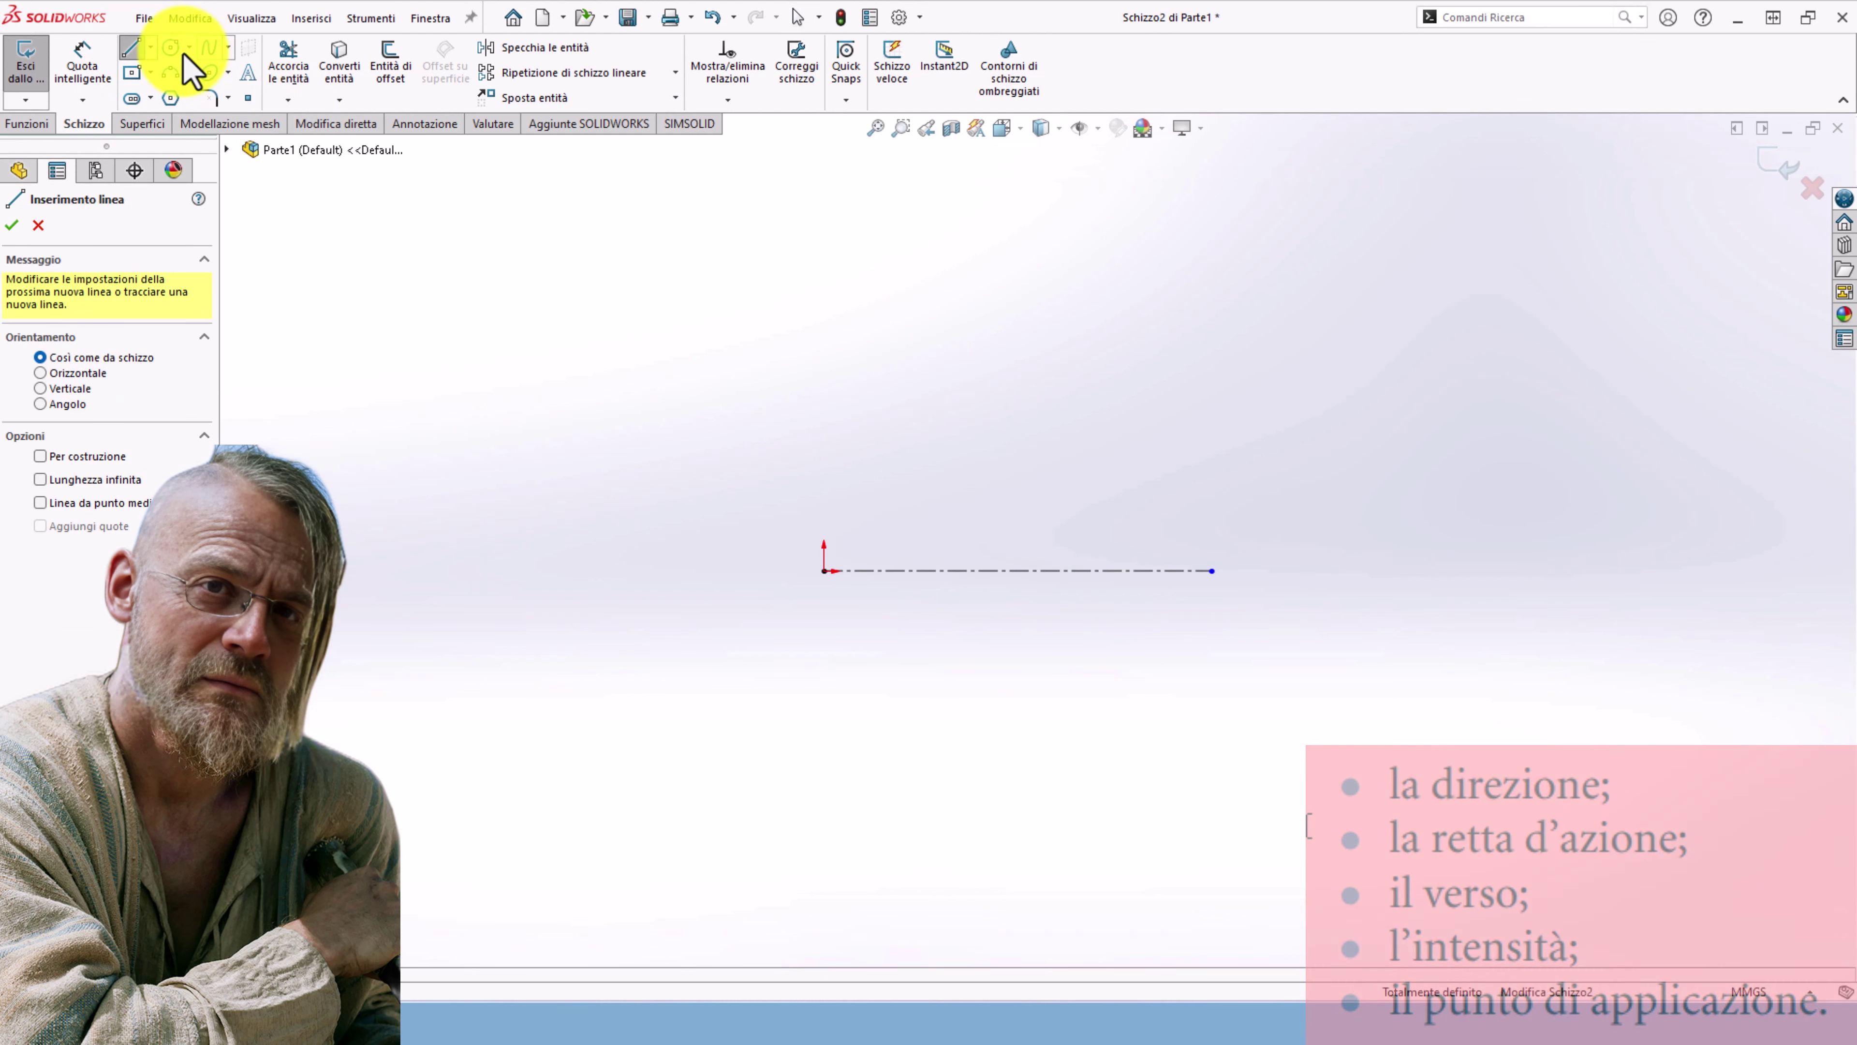
left_click(143, 48)
left_click(150, 47)
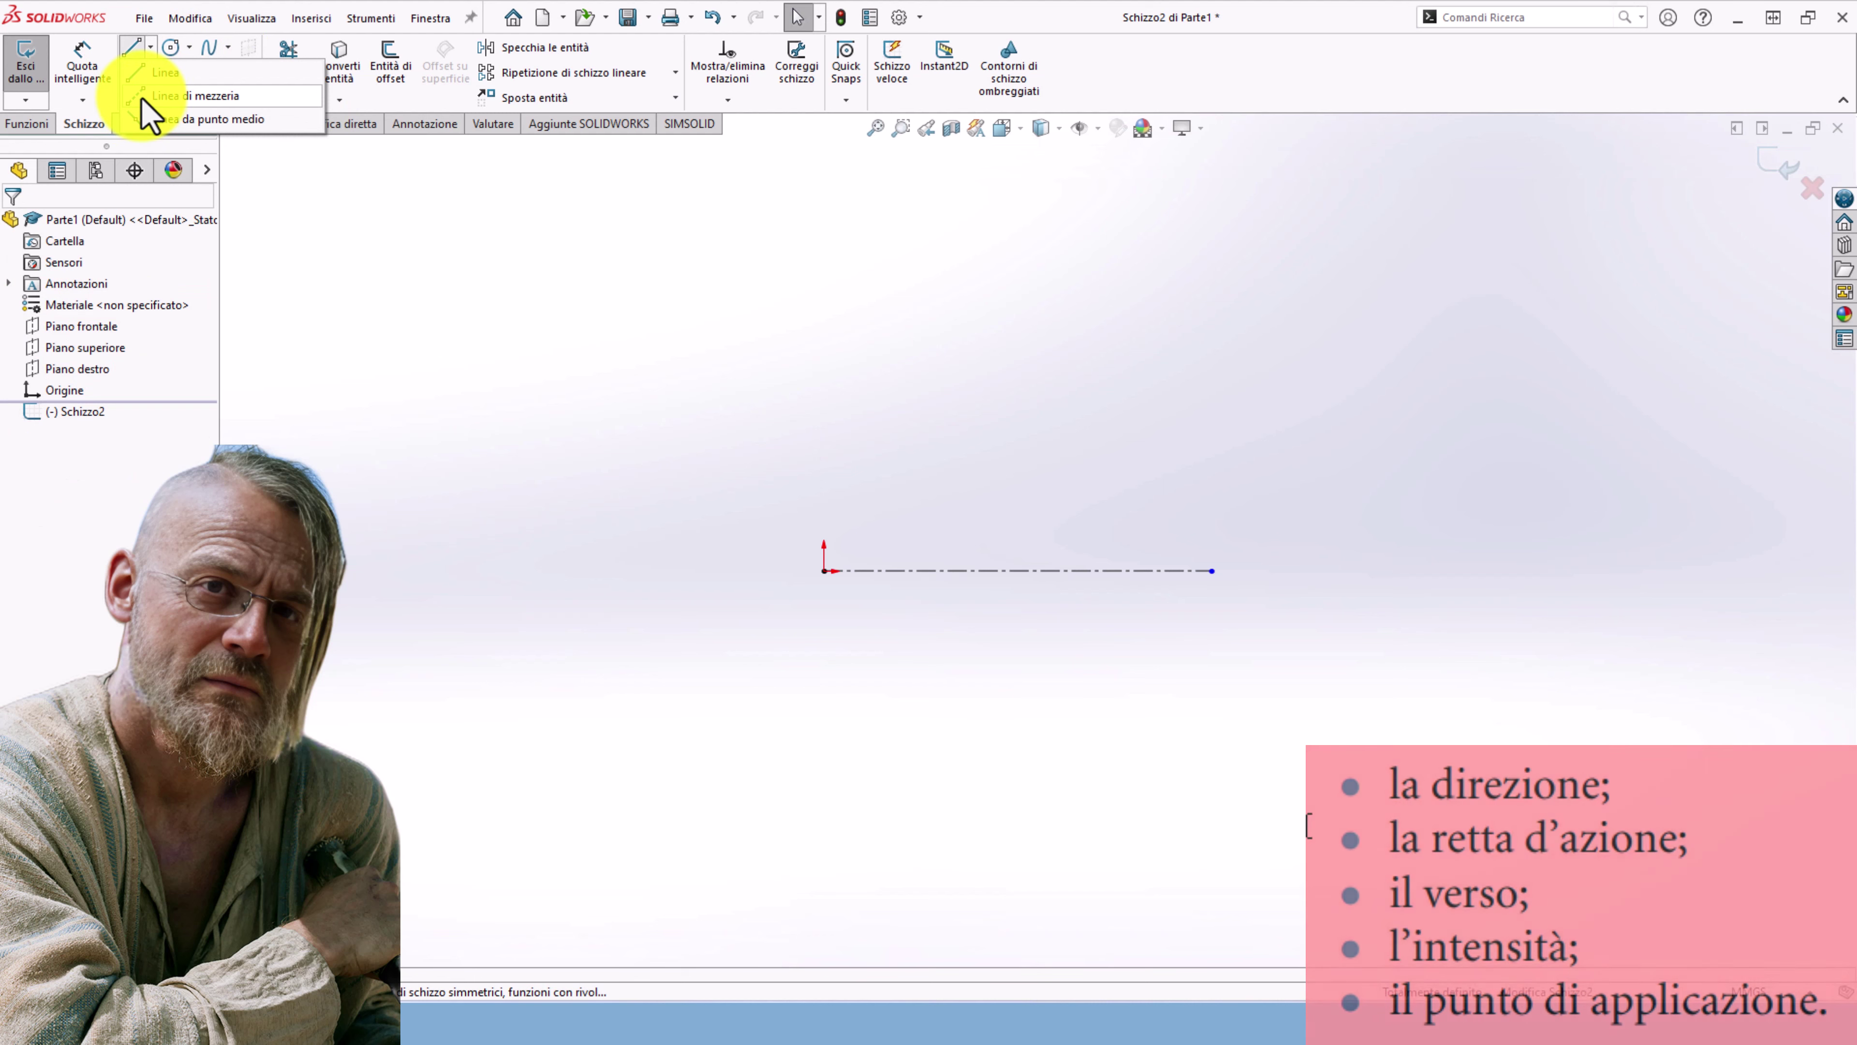
left_click(145, 116)
left_click(824, 570)
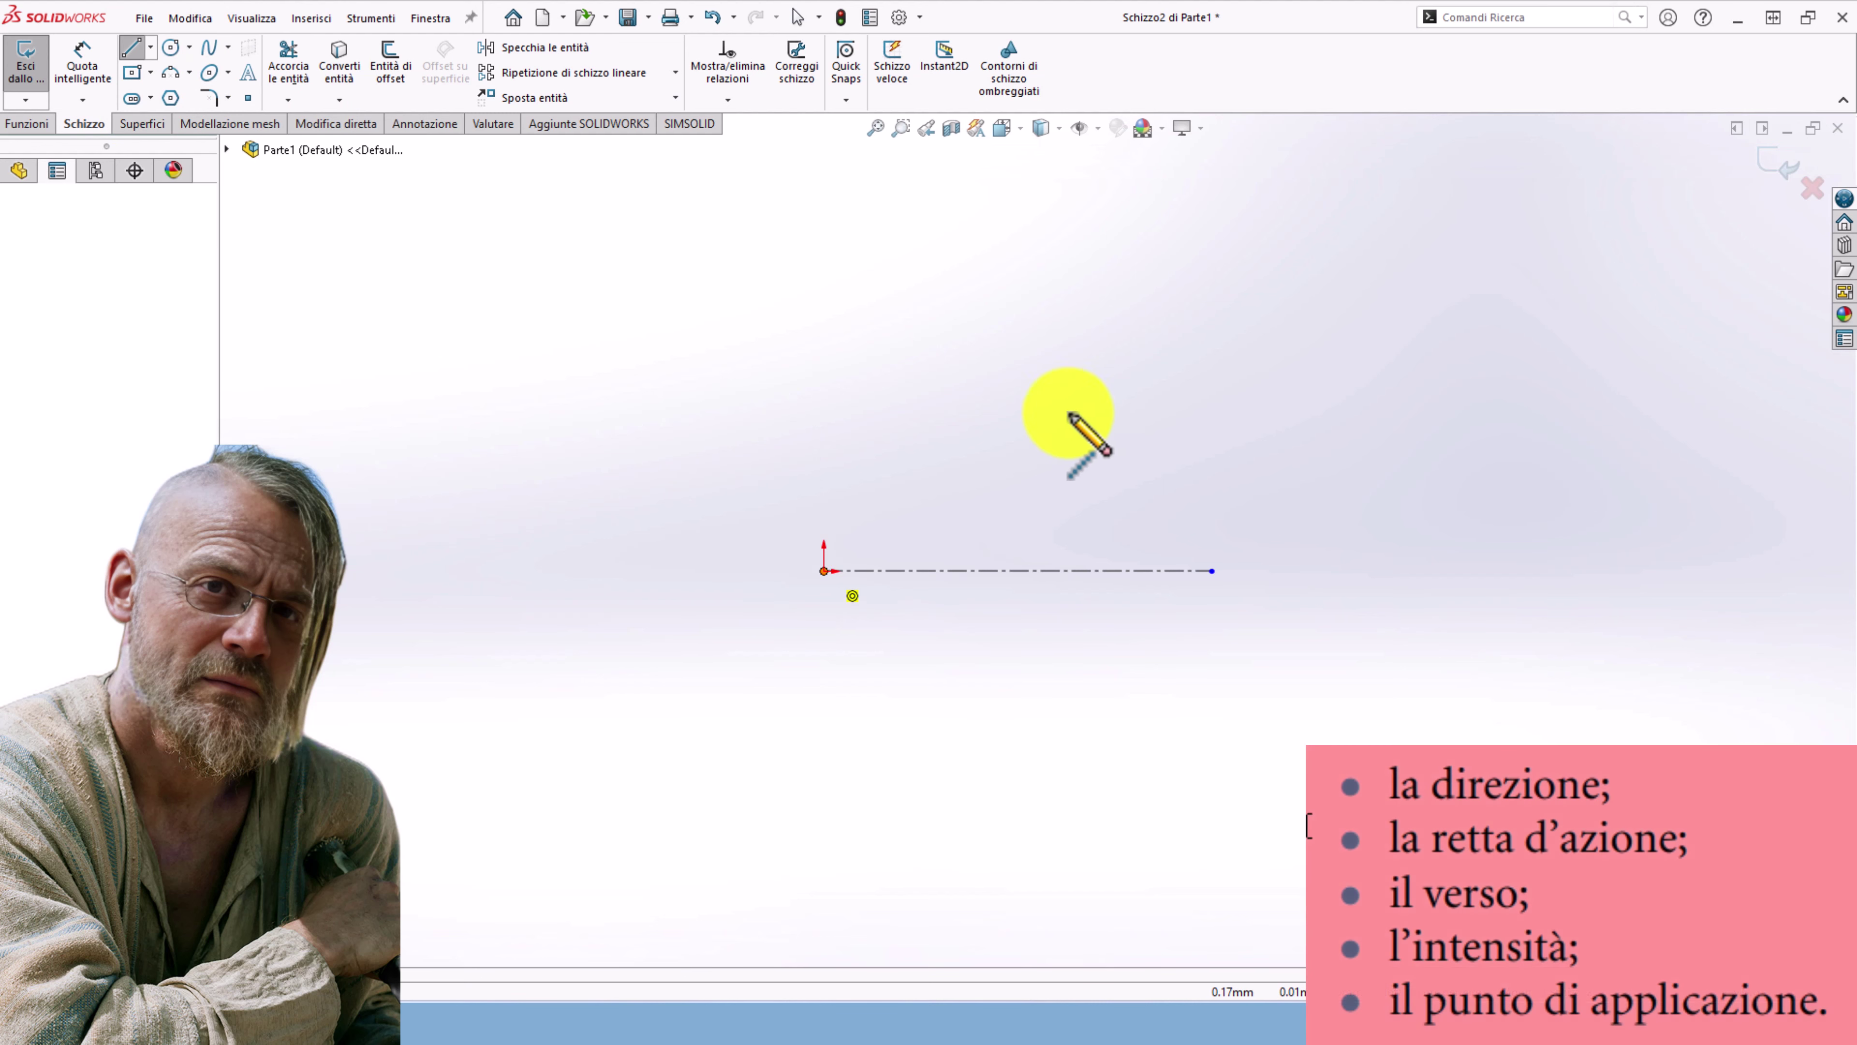
left_click(1074, 401)
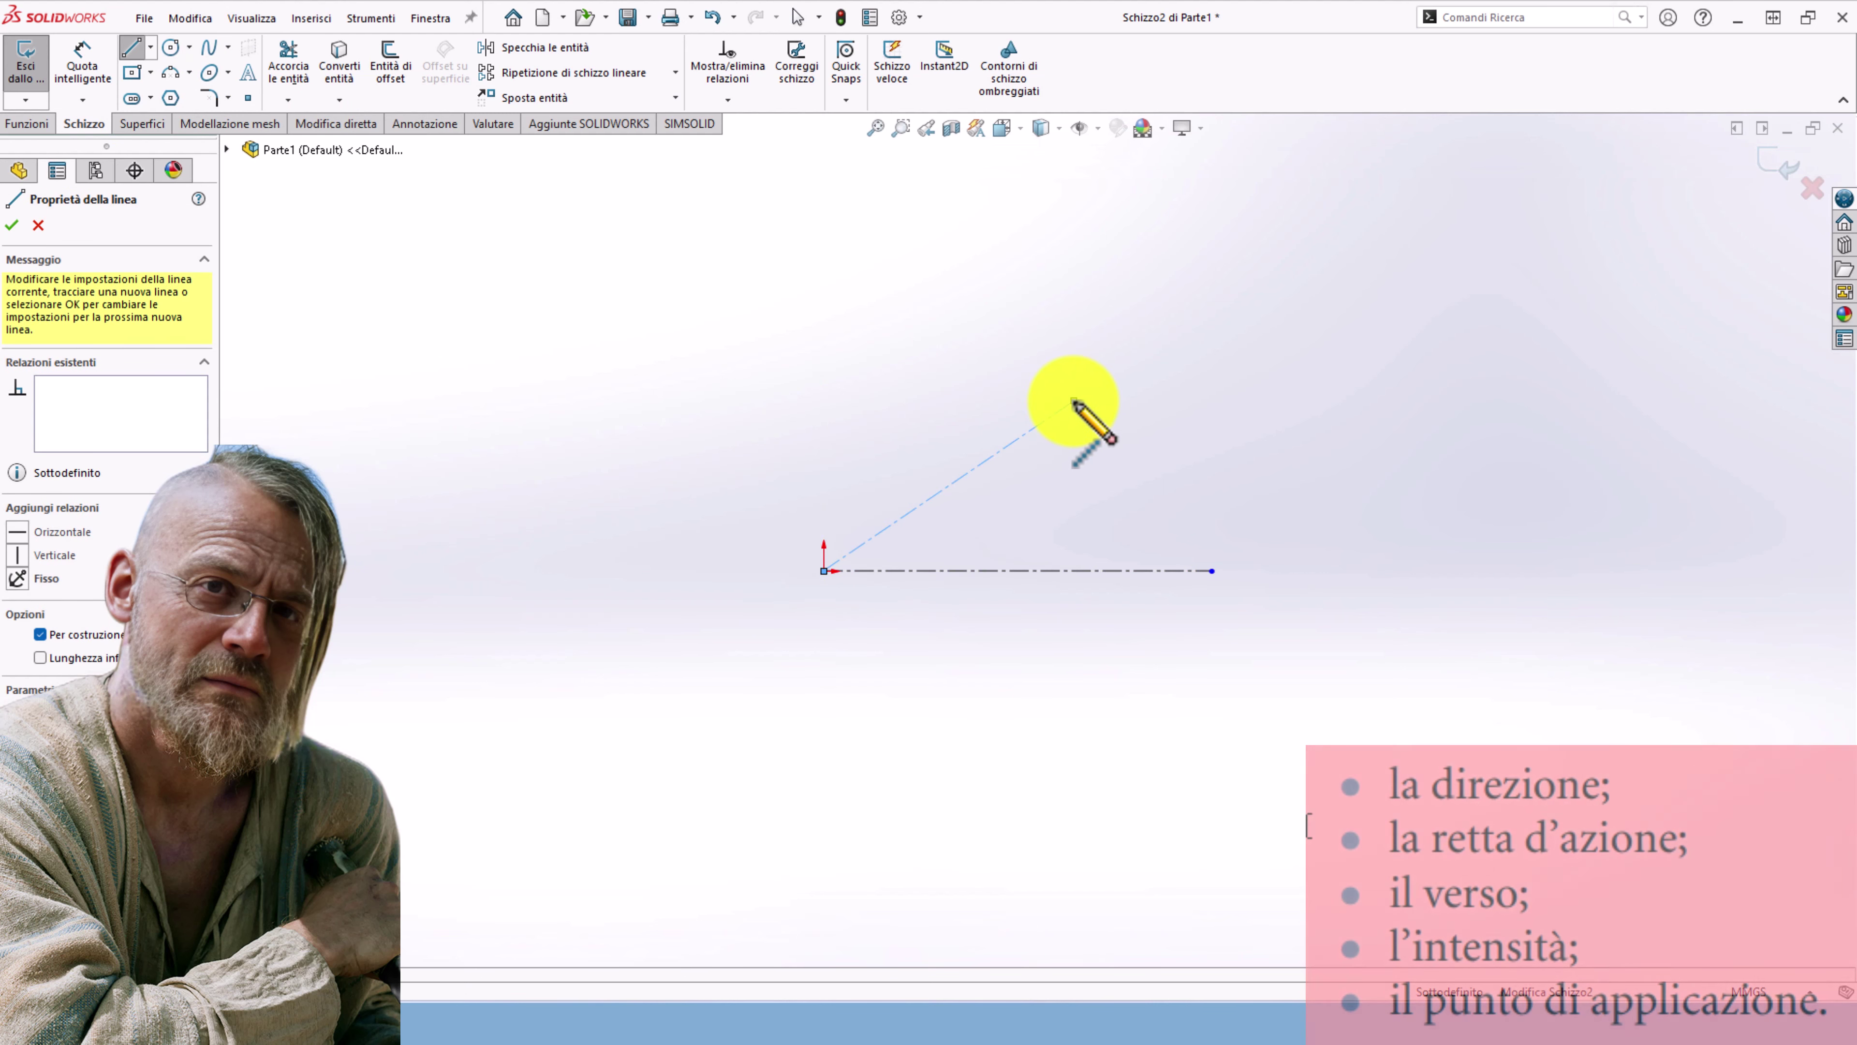
key("Escape")
left_click(979, 468)
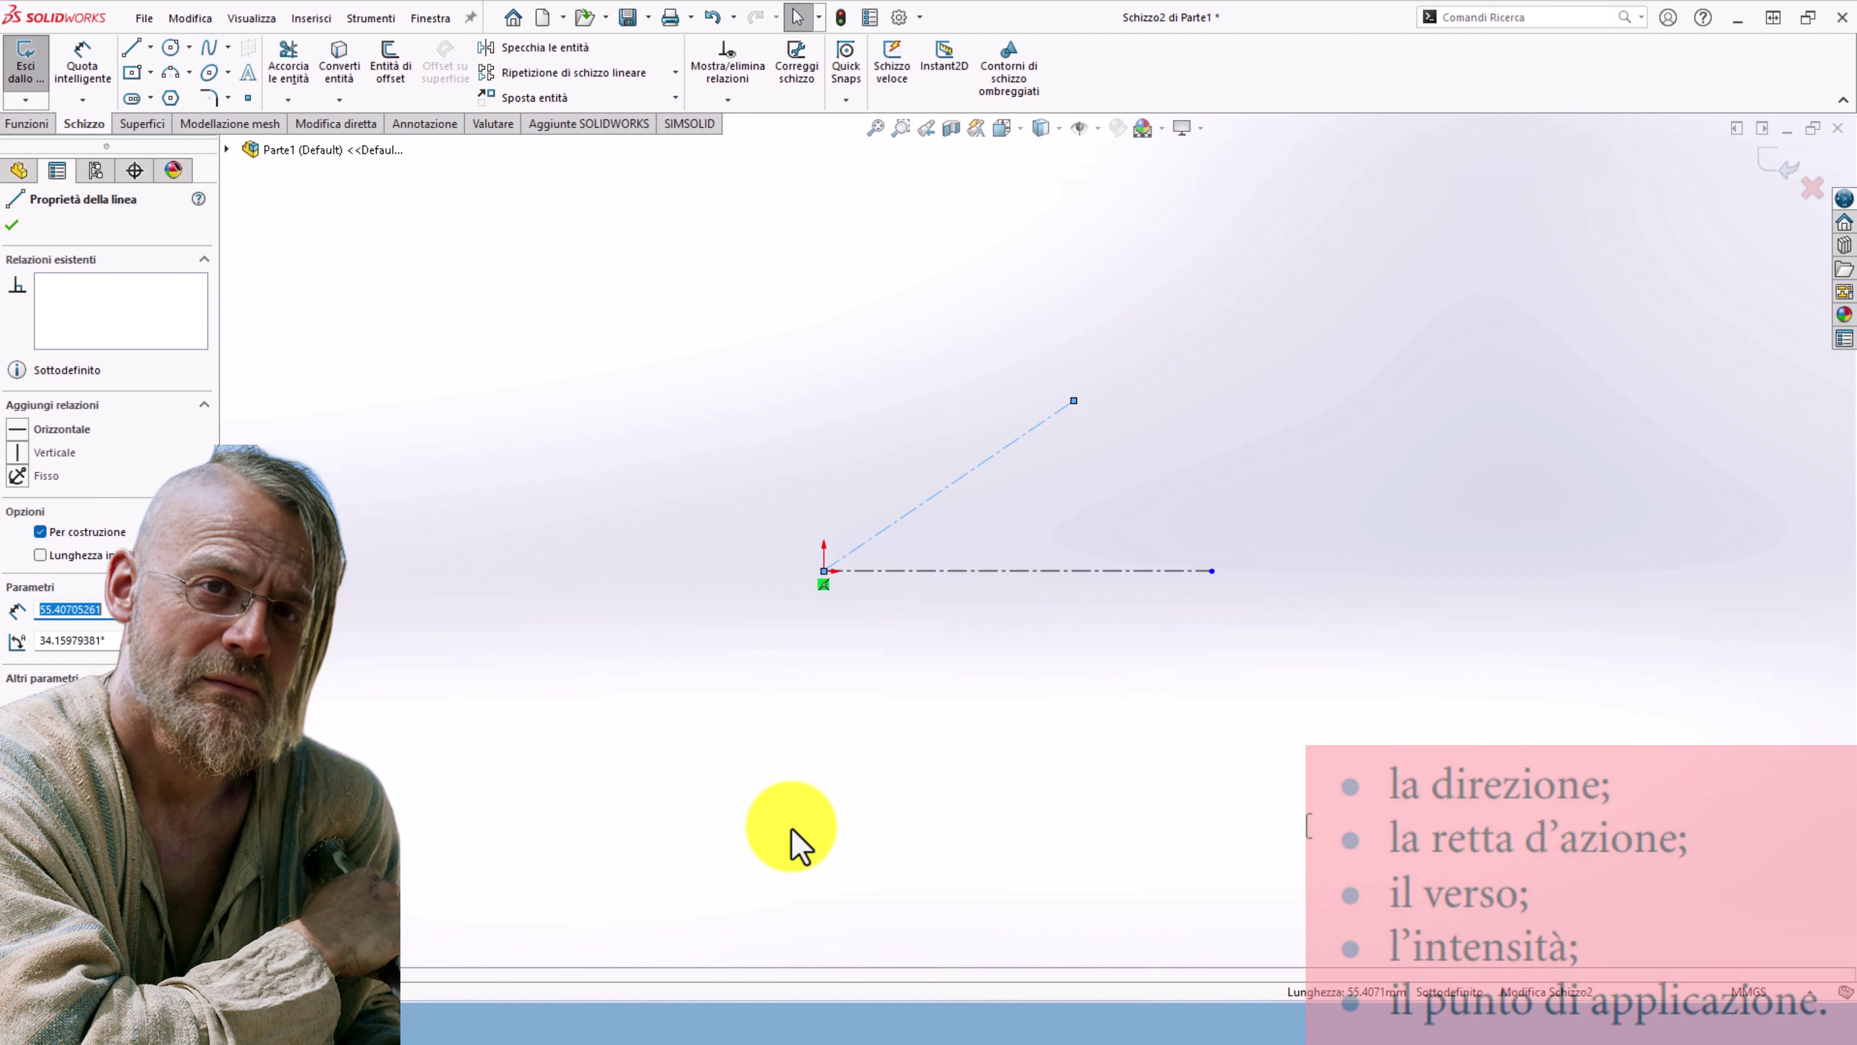
- Dimension the angle between the two centerlines as 30°
right_click_drag(1120, 746, 1057, 559)
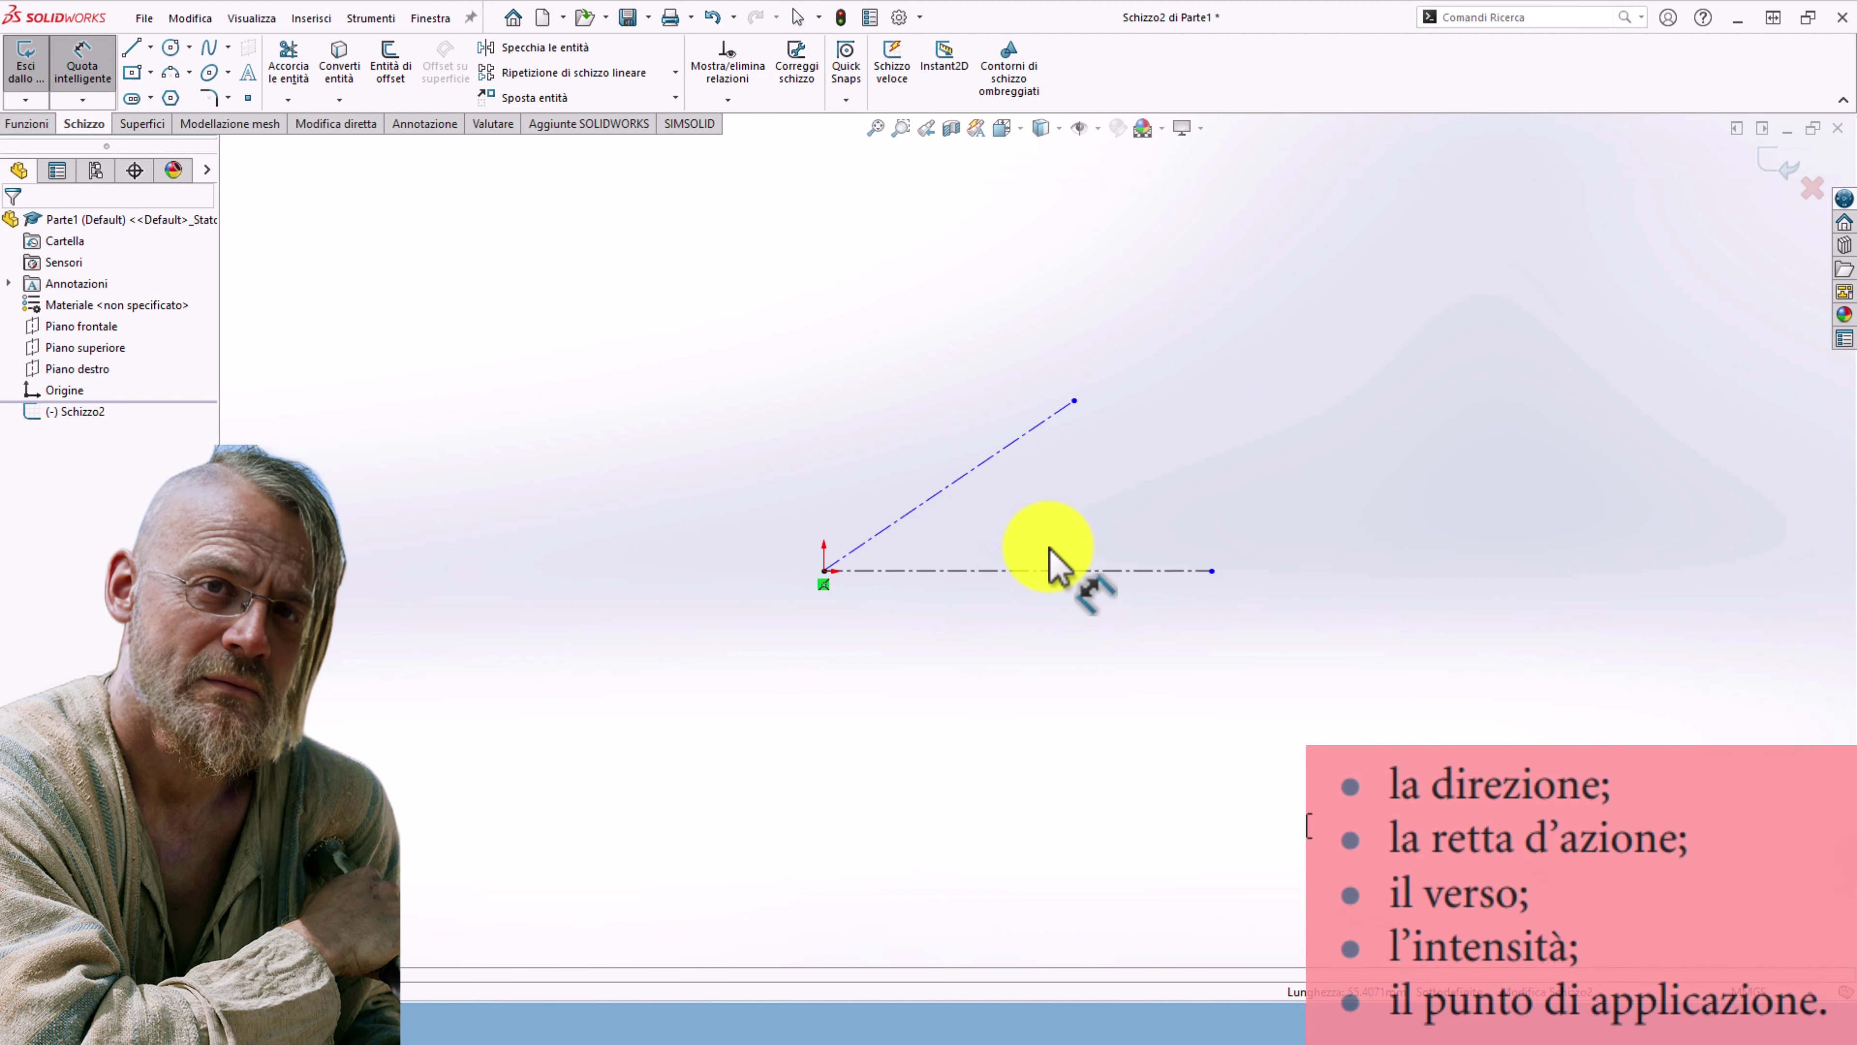
left_click(980, 534)
left_click(984, 545)
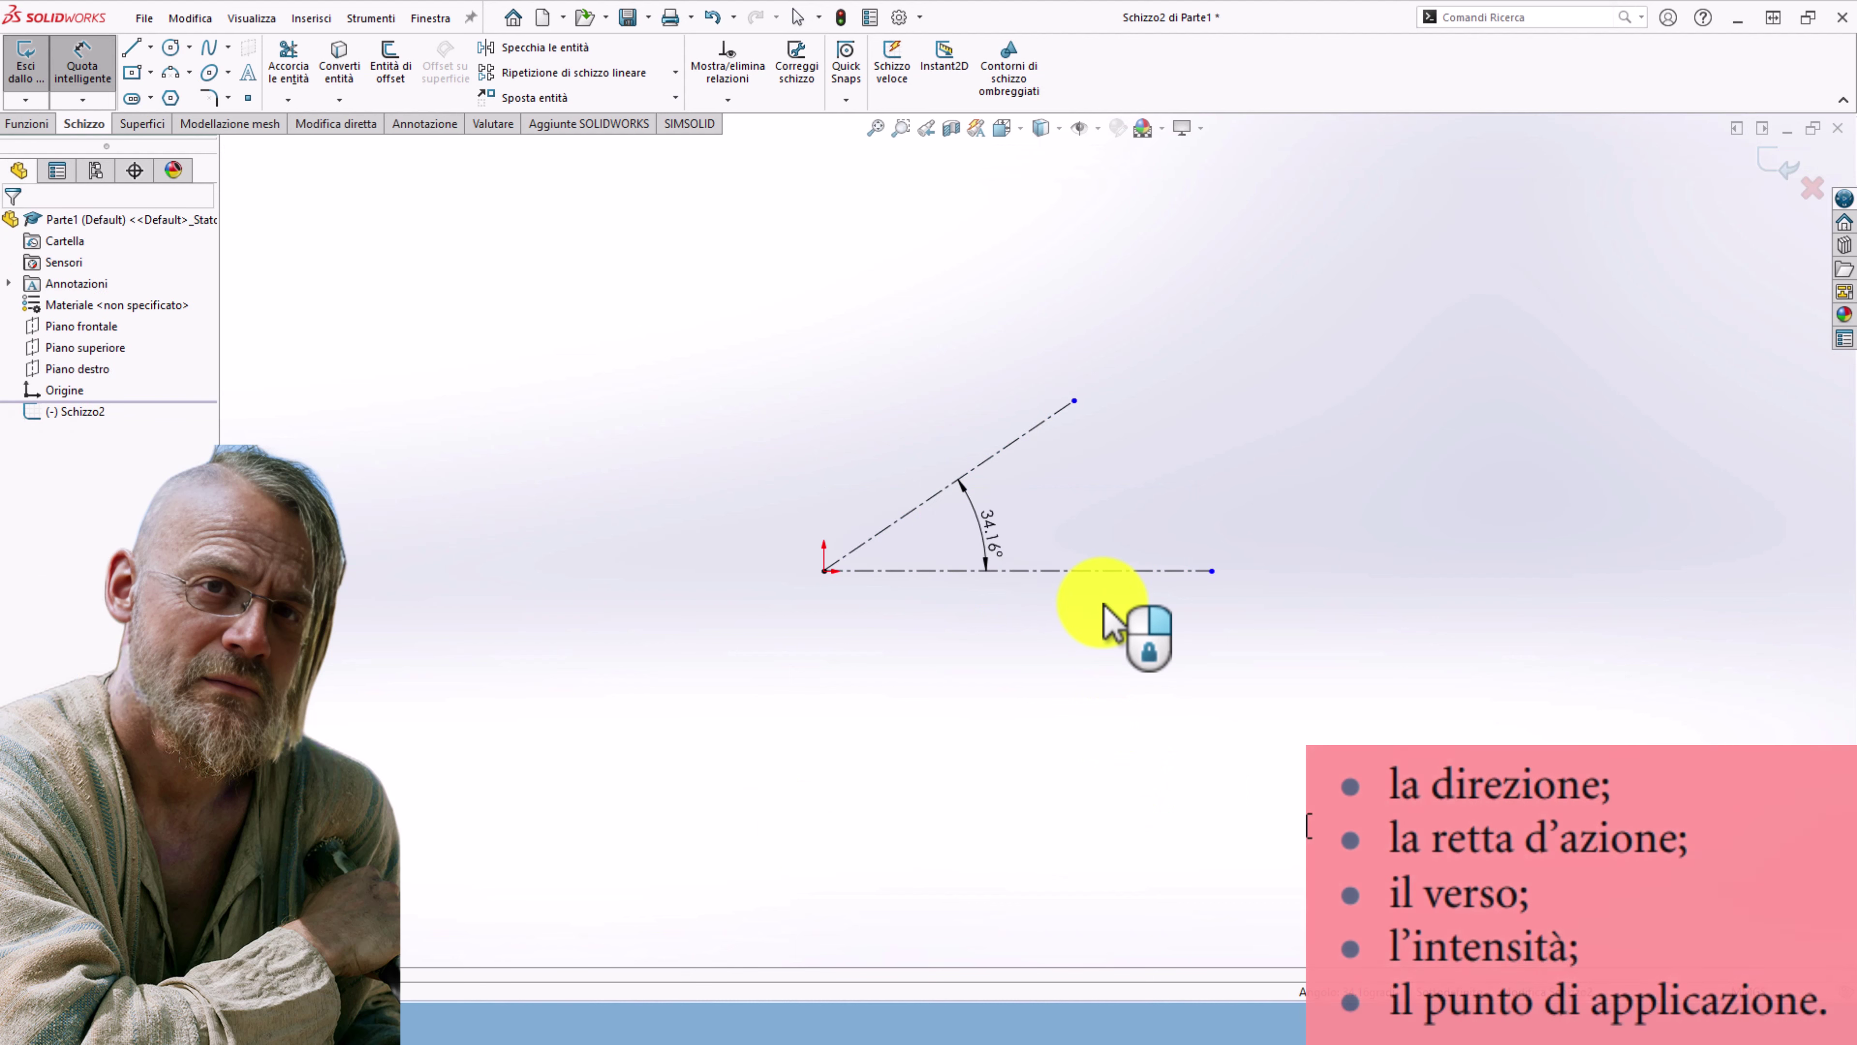
type("30")
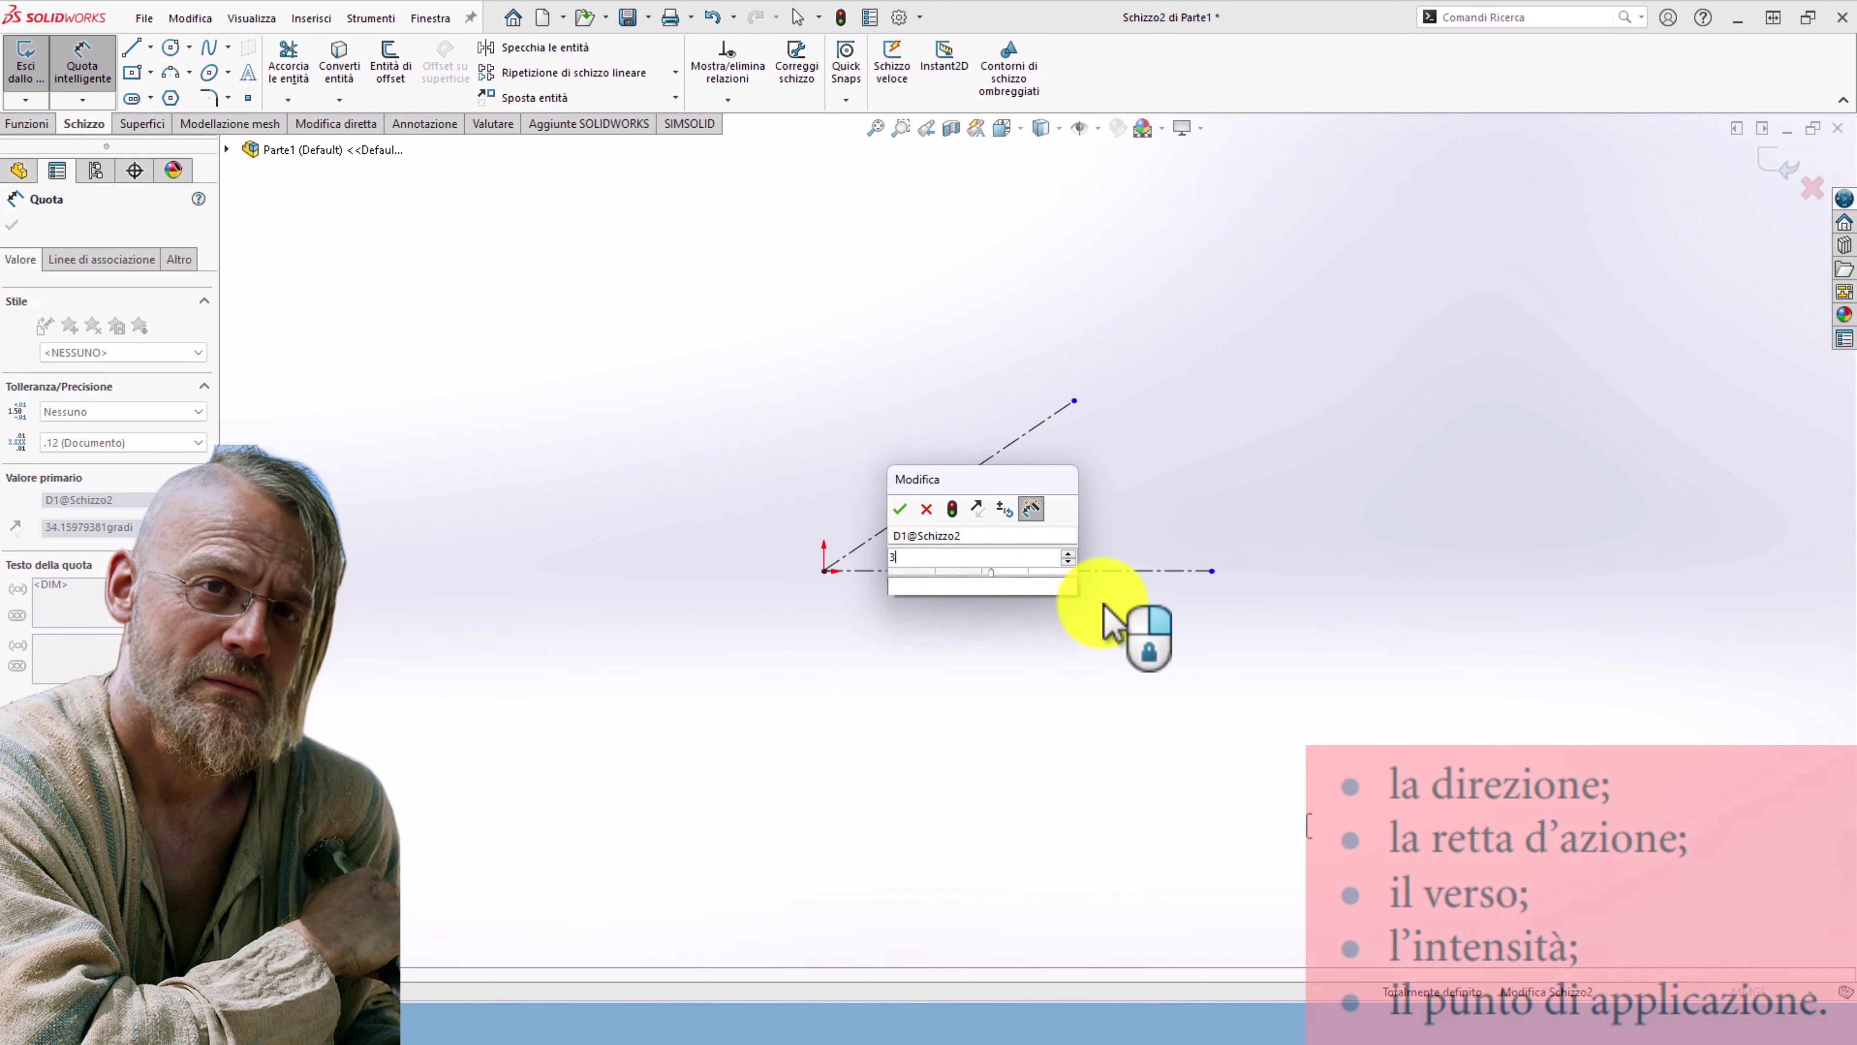
key("Return")
right_click(1104, 614)
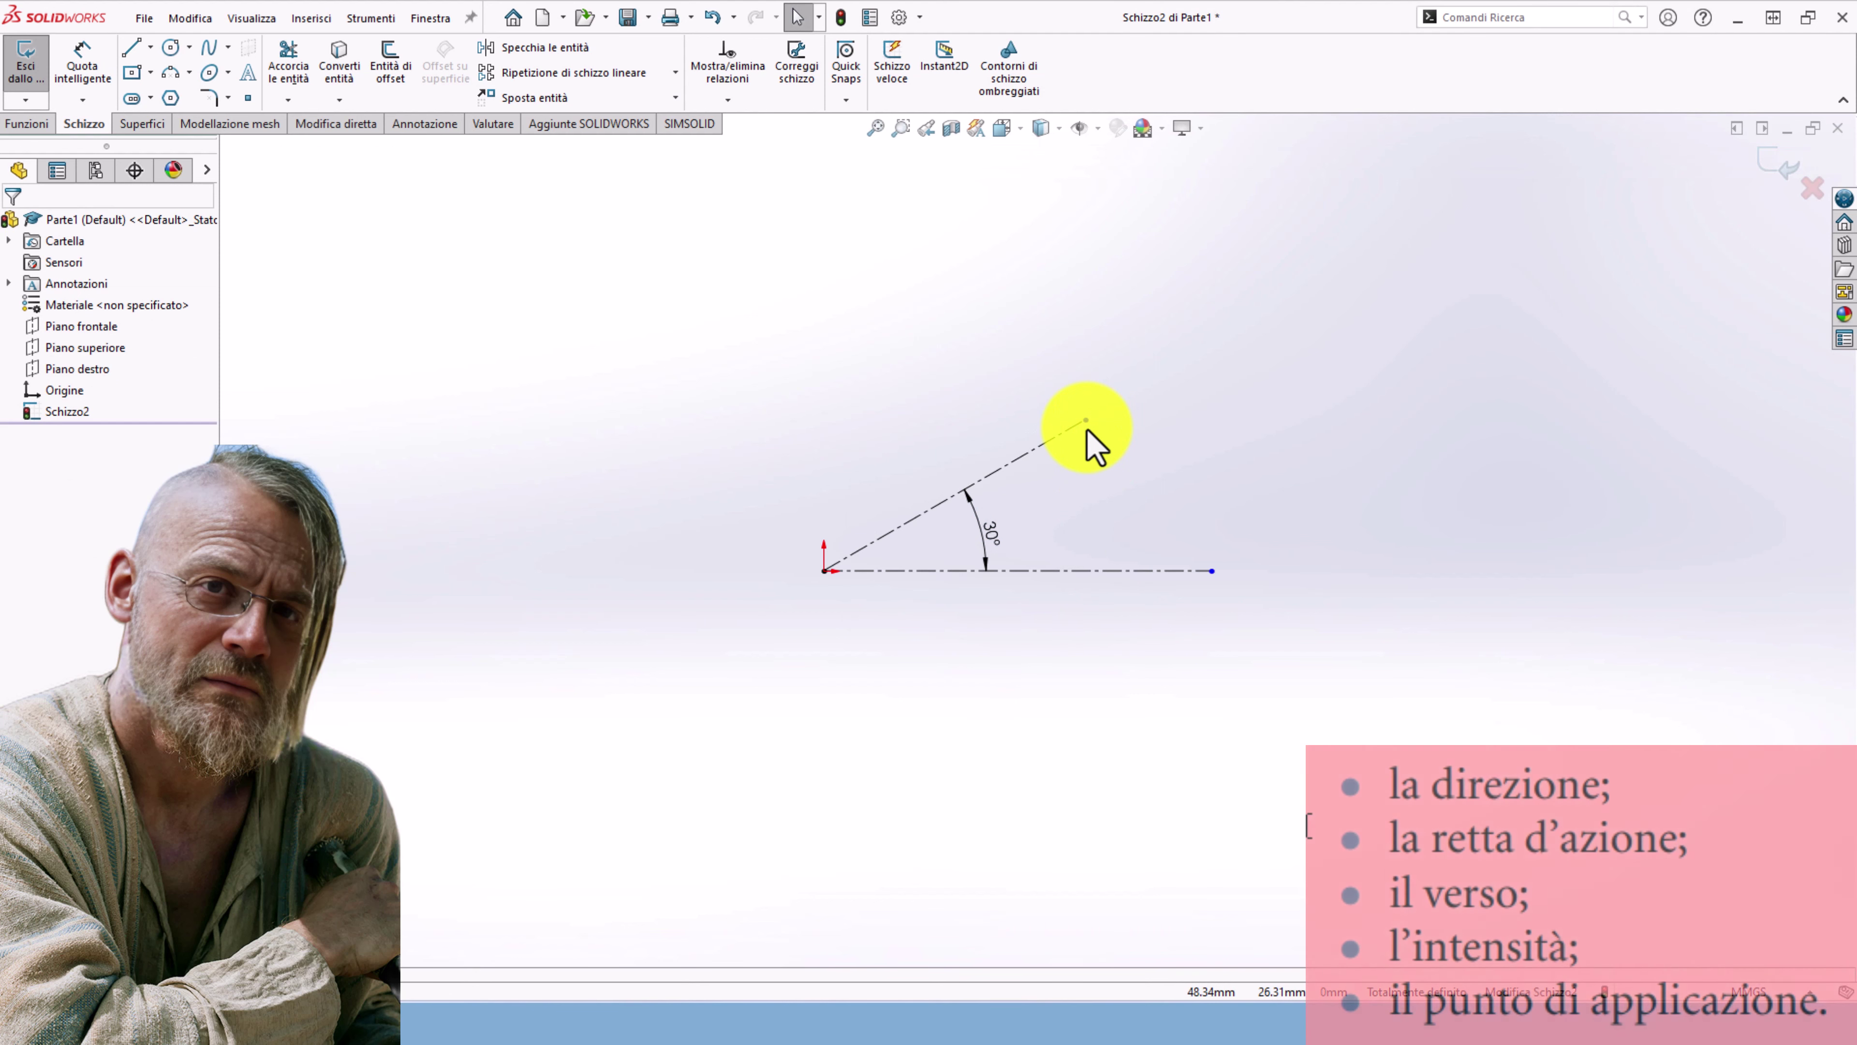
- Detach the lines' shared start point from the origin and drag it upward
left_click(1024, 457)
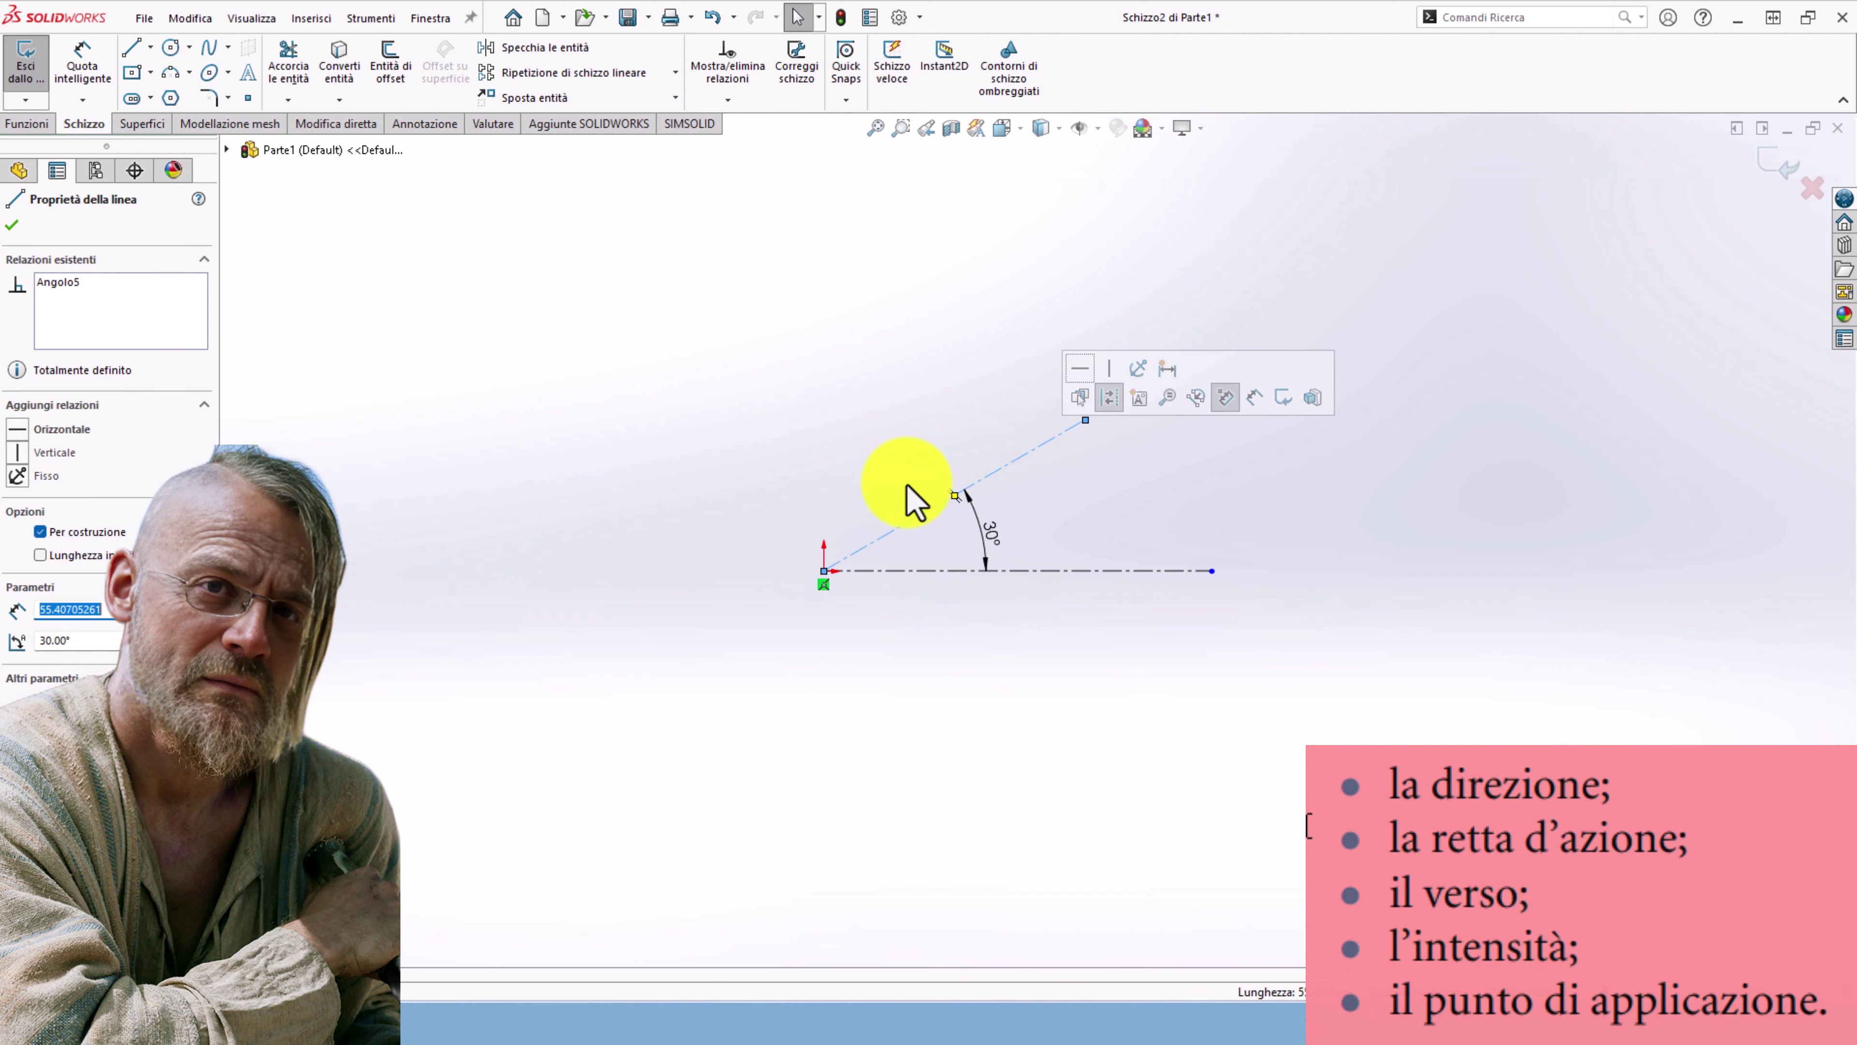
left_click(731, 655)
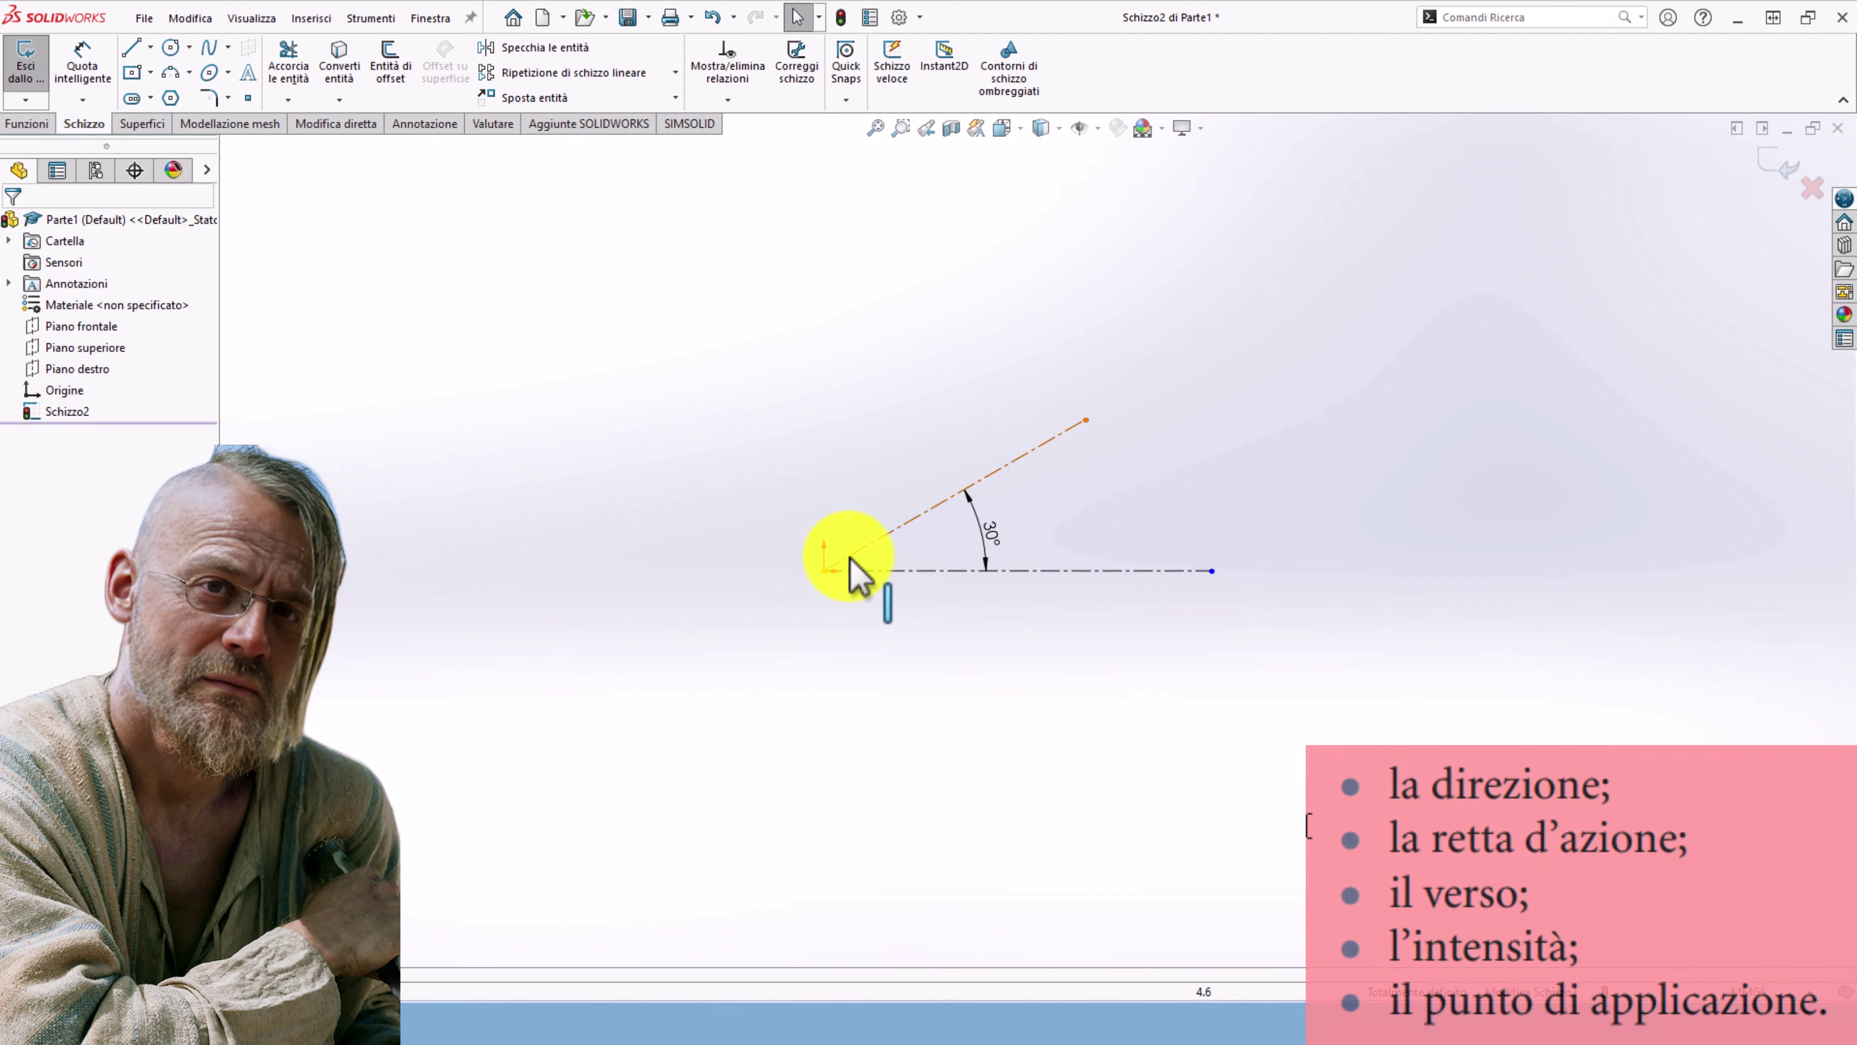
left_click(853, 554)
left_click(822, 587)
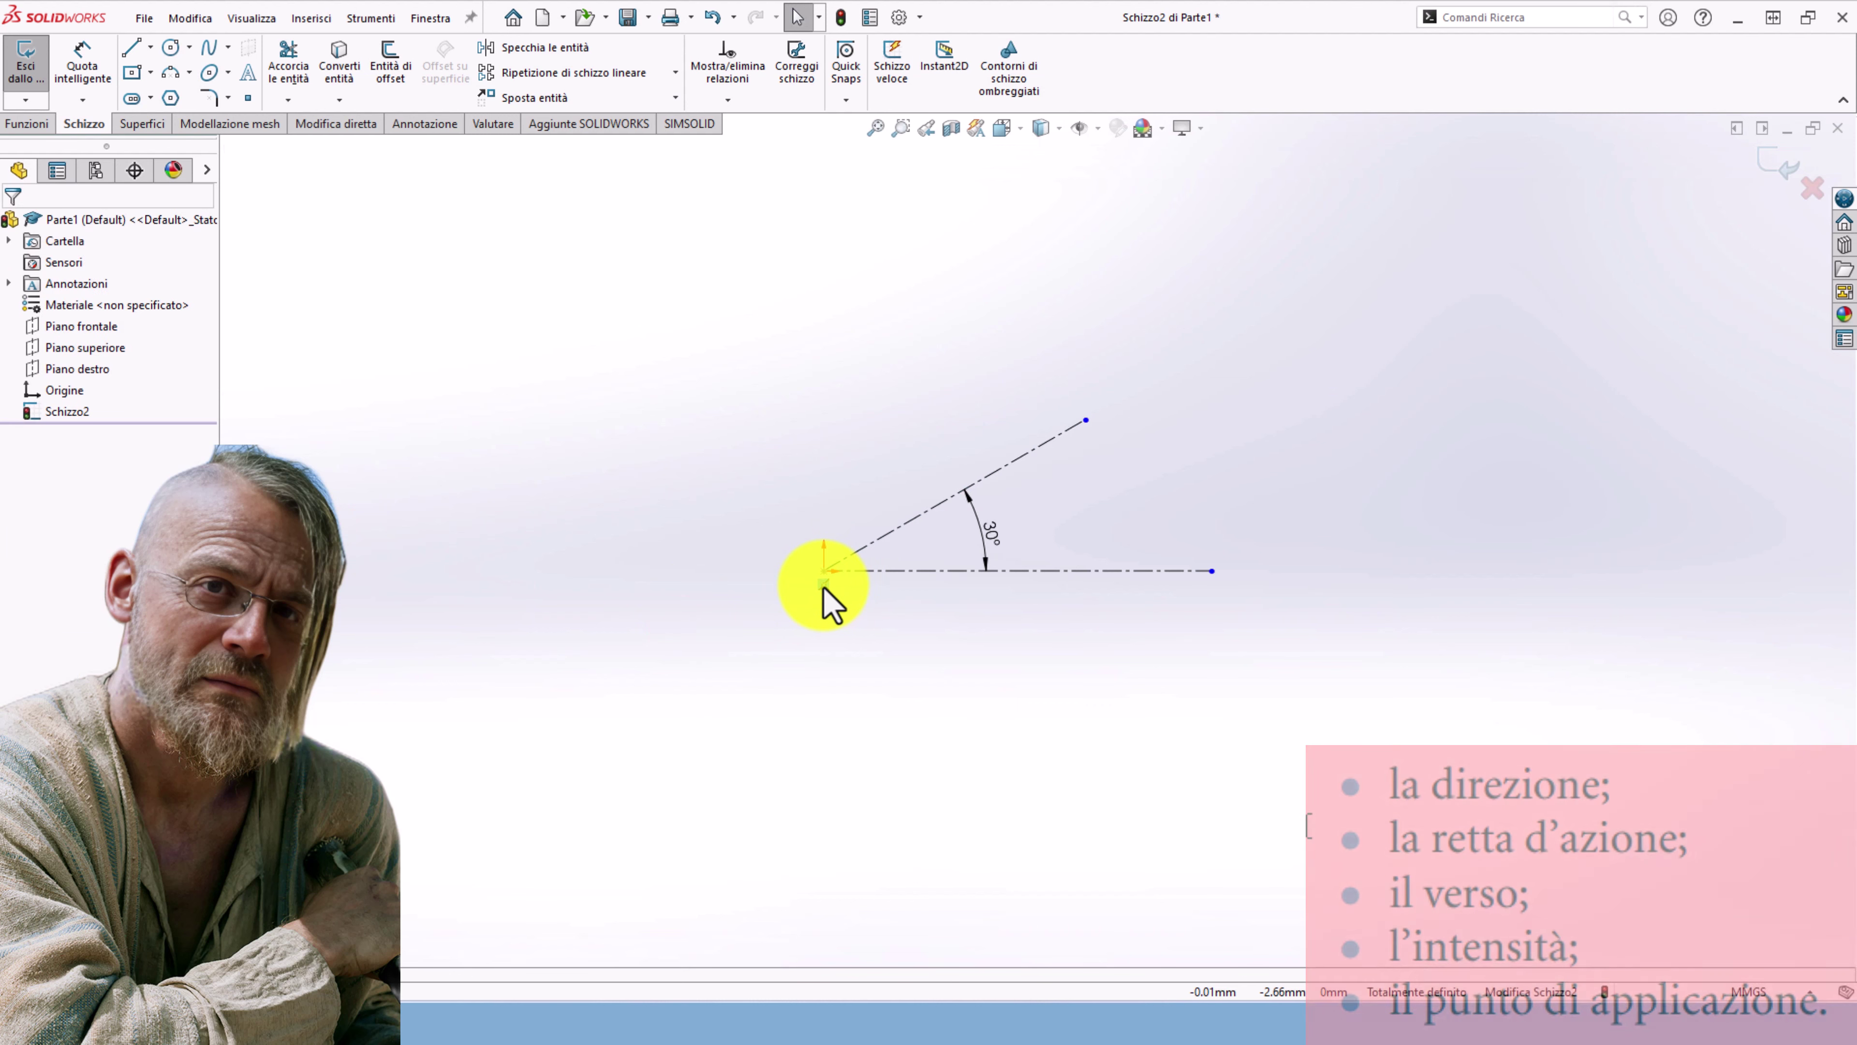
key("Delete")
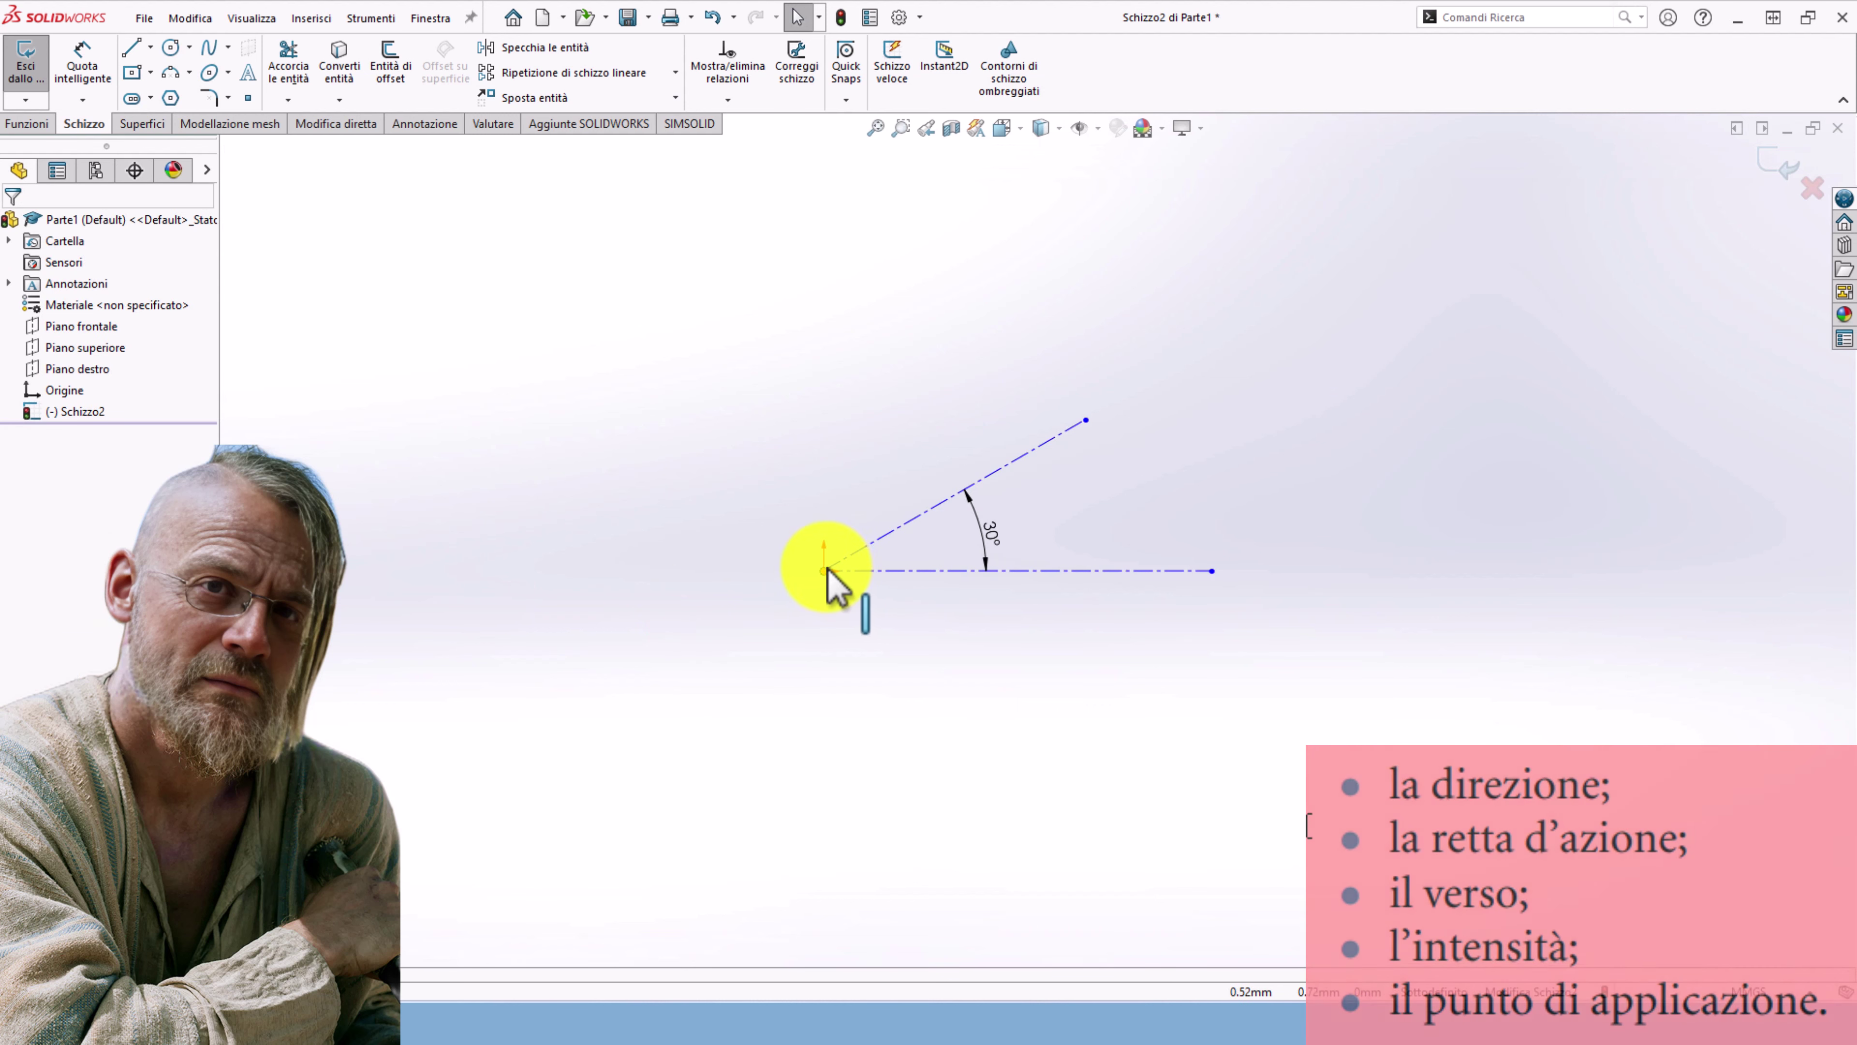
left_click_drag(823, 566, 799, 475)
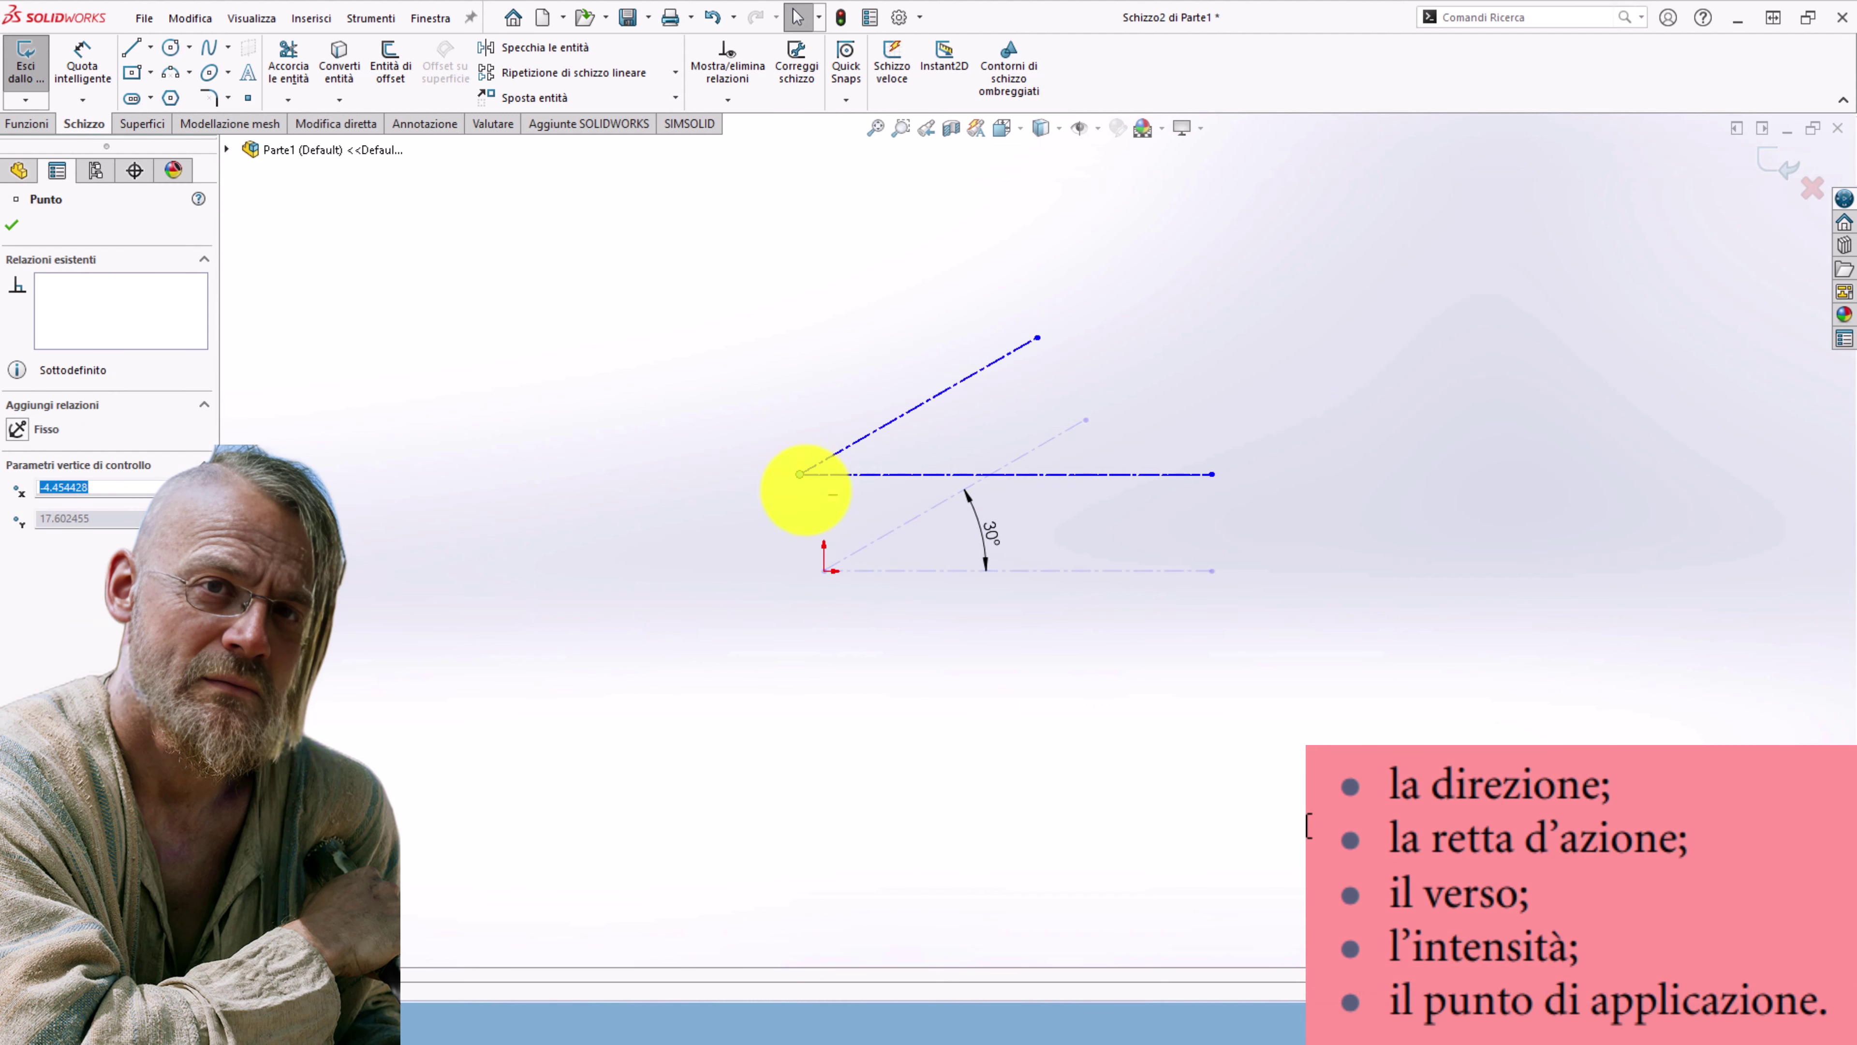
- Undo back until only the horizontal centerline remains
left_click(828, 466)
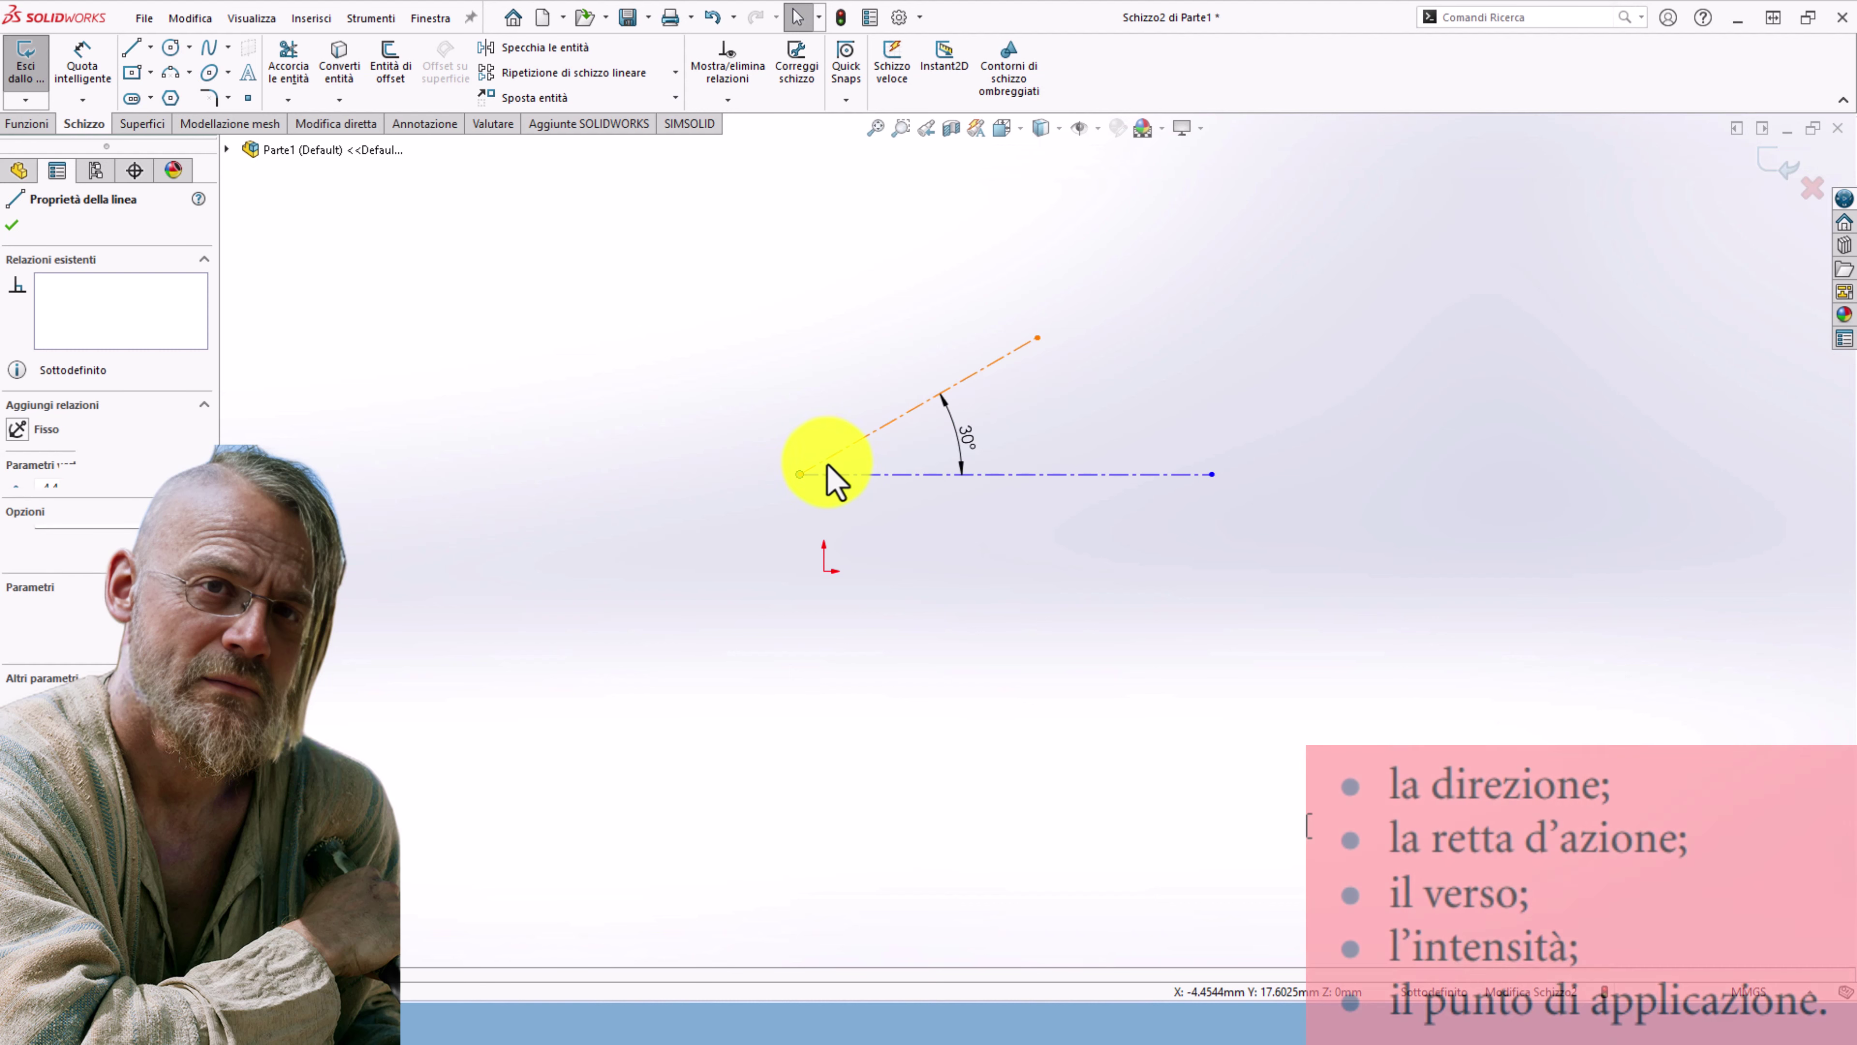
left_click(713, 17)
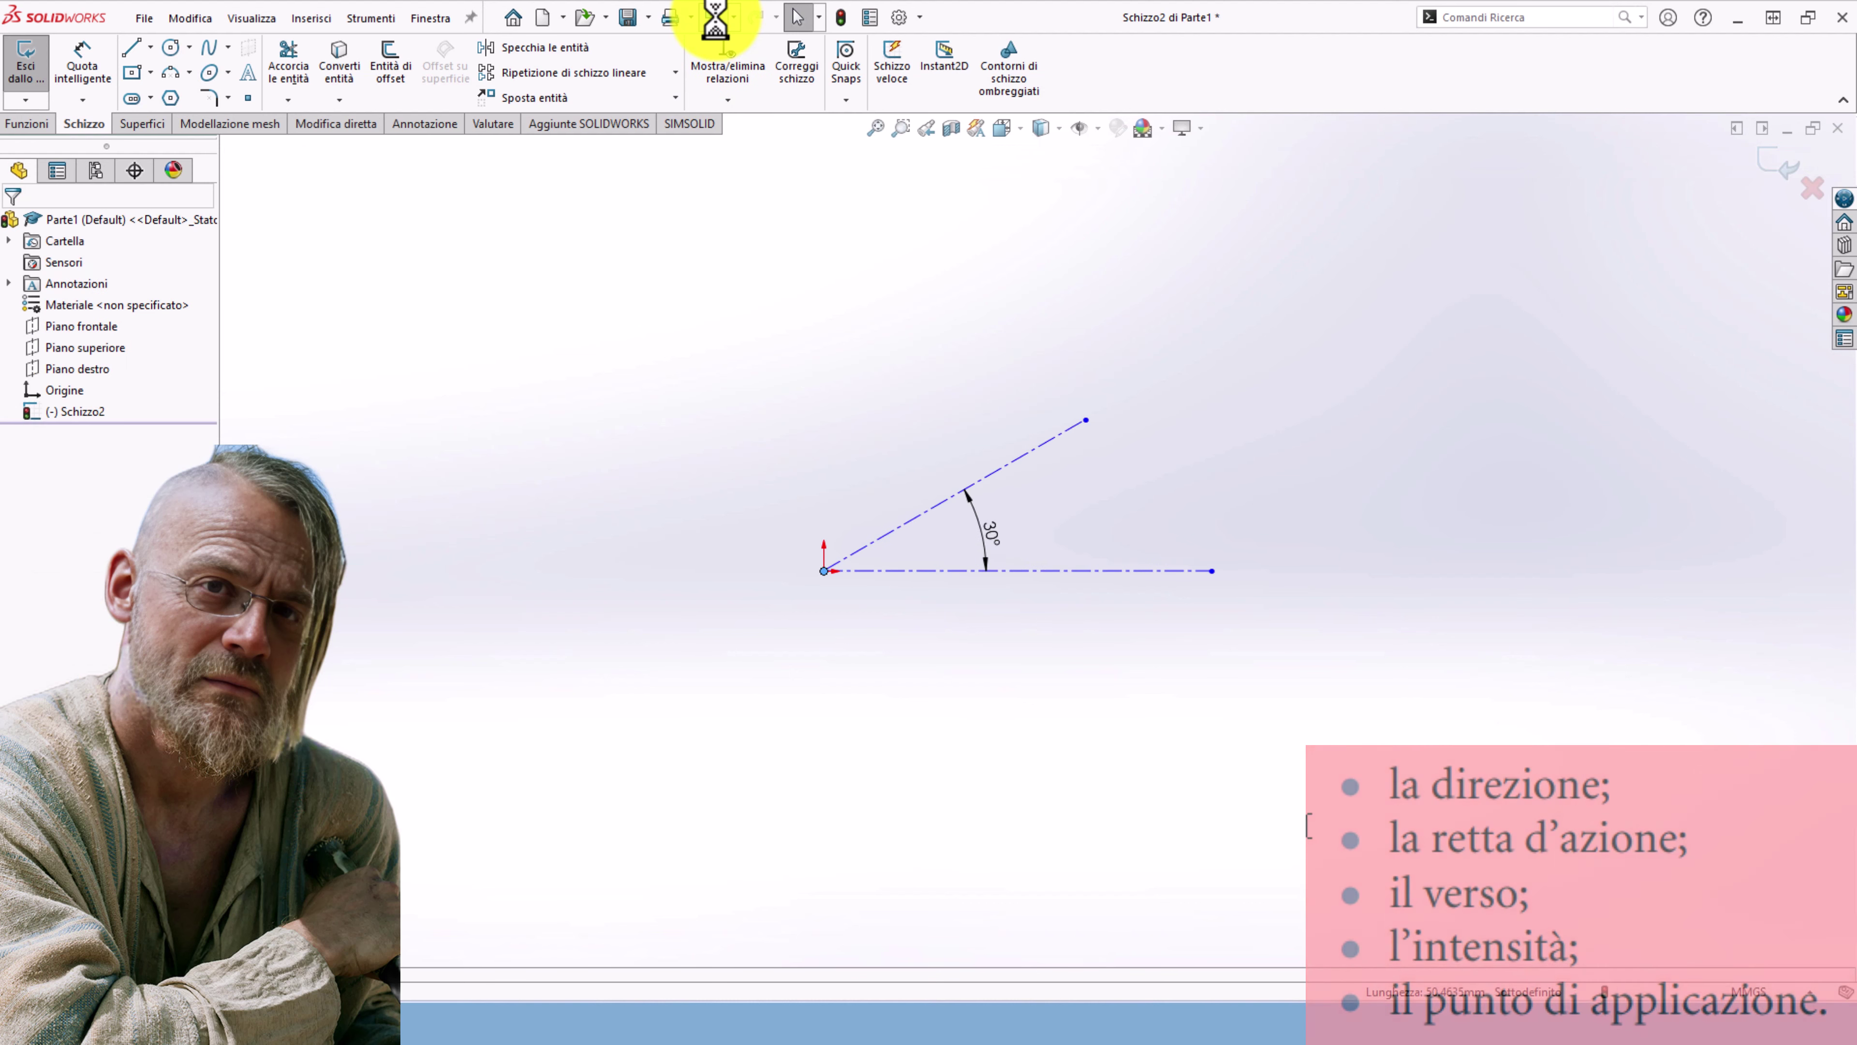
left_click(713, 17)
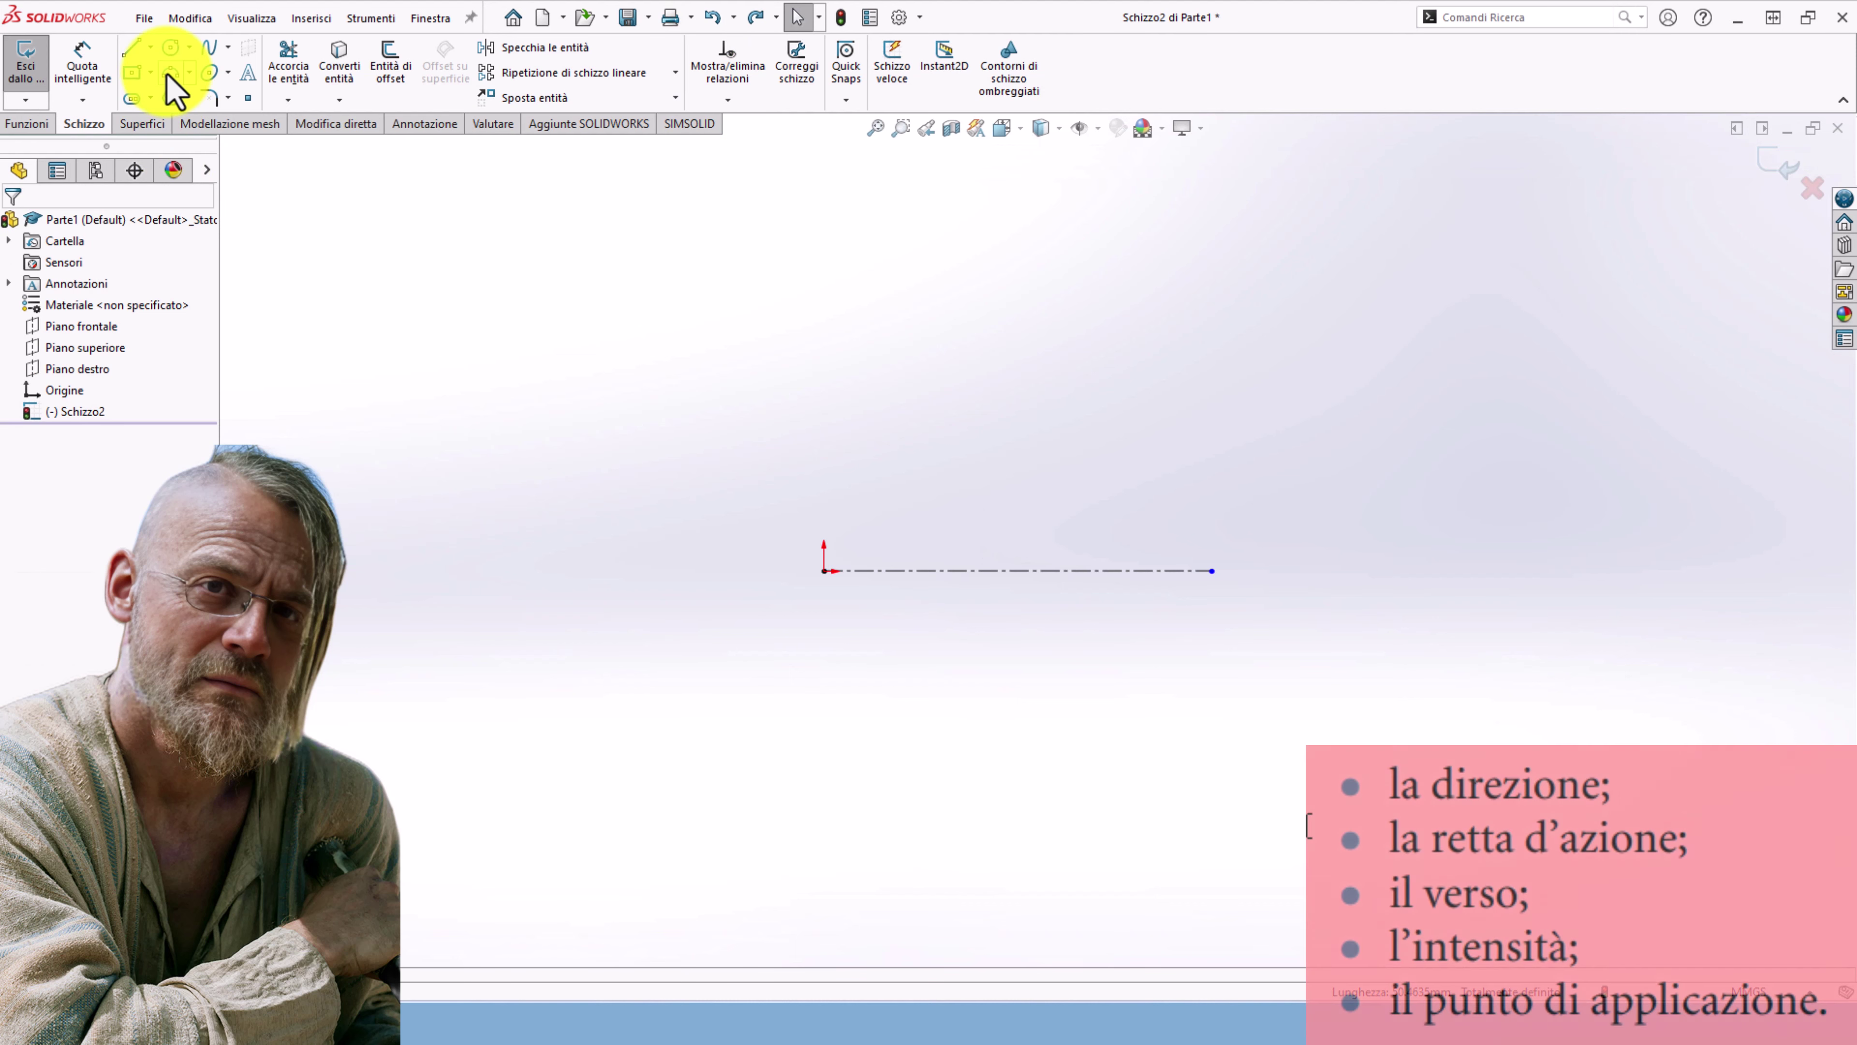
- Draw an inclined centerline and set it to Lunghezza infinita (infinite length)
left_click(152, 47)
left_click(154, 95)
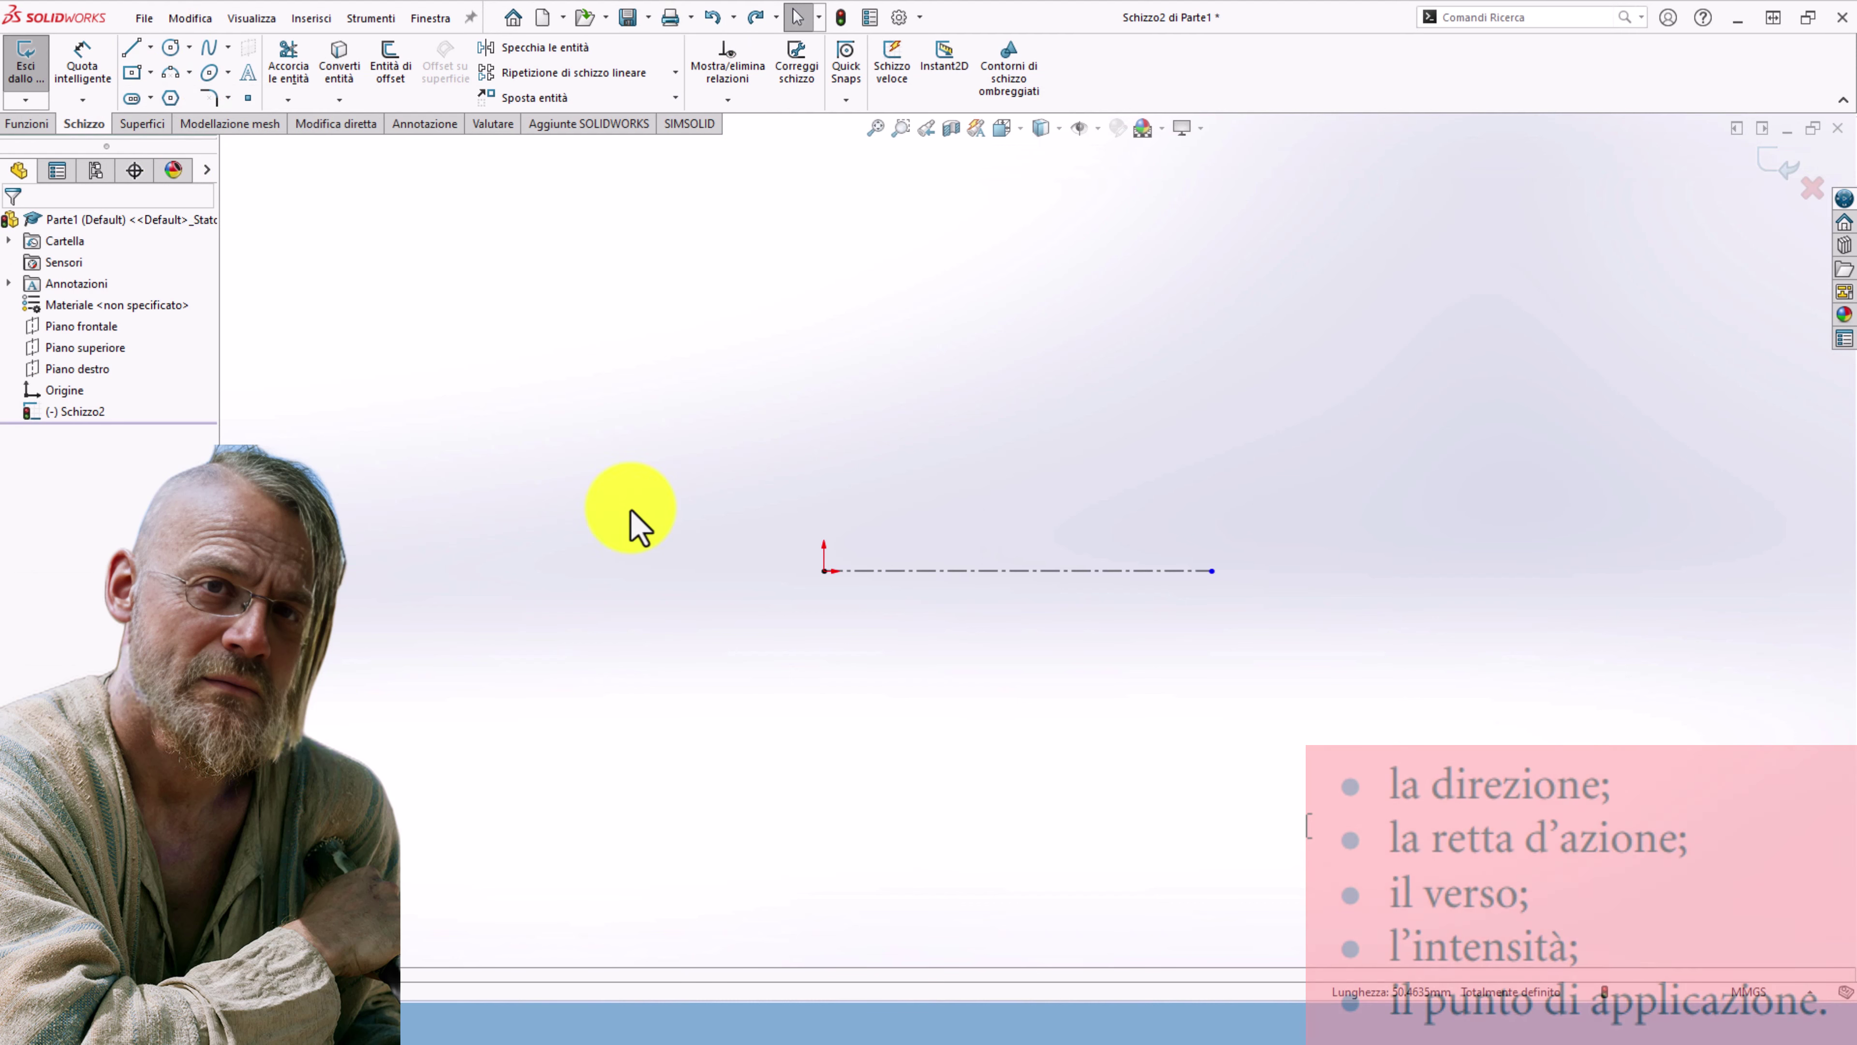
left_click(332, 657)
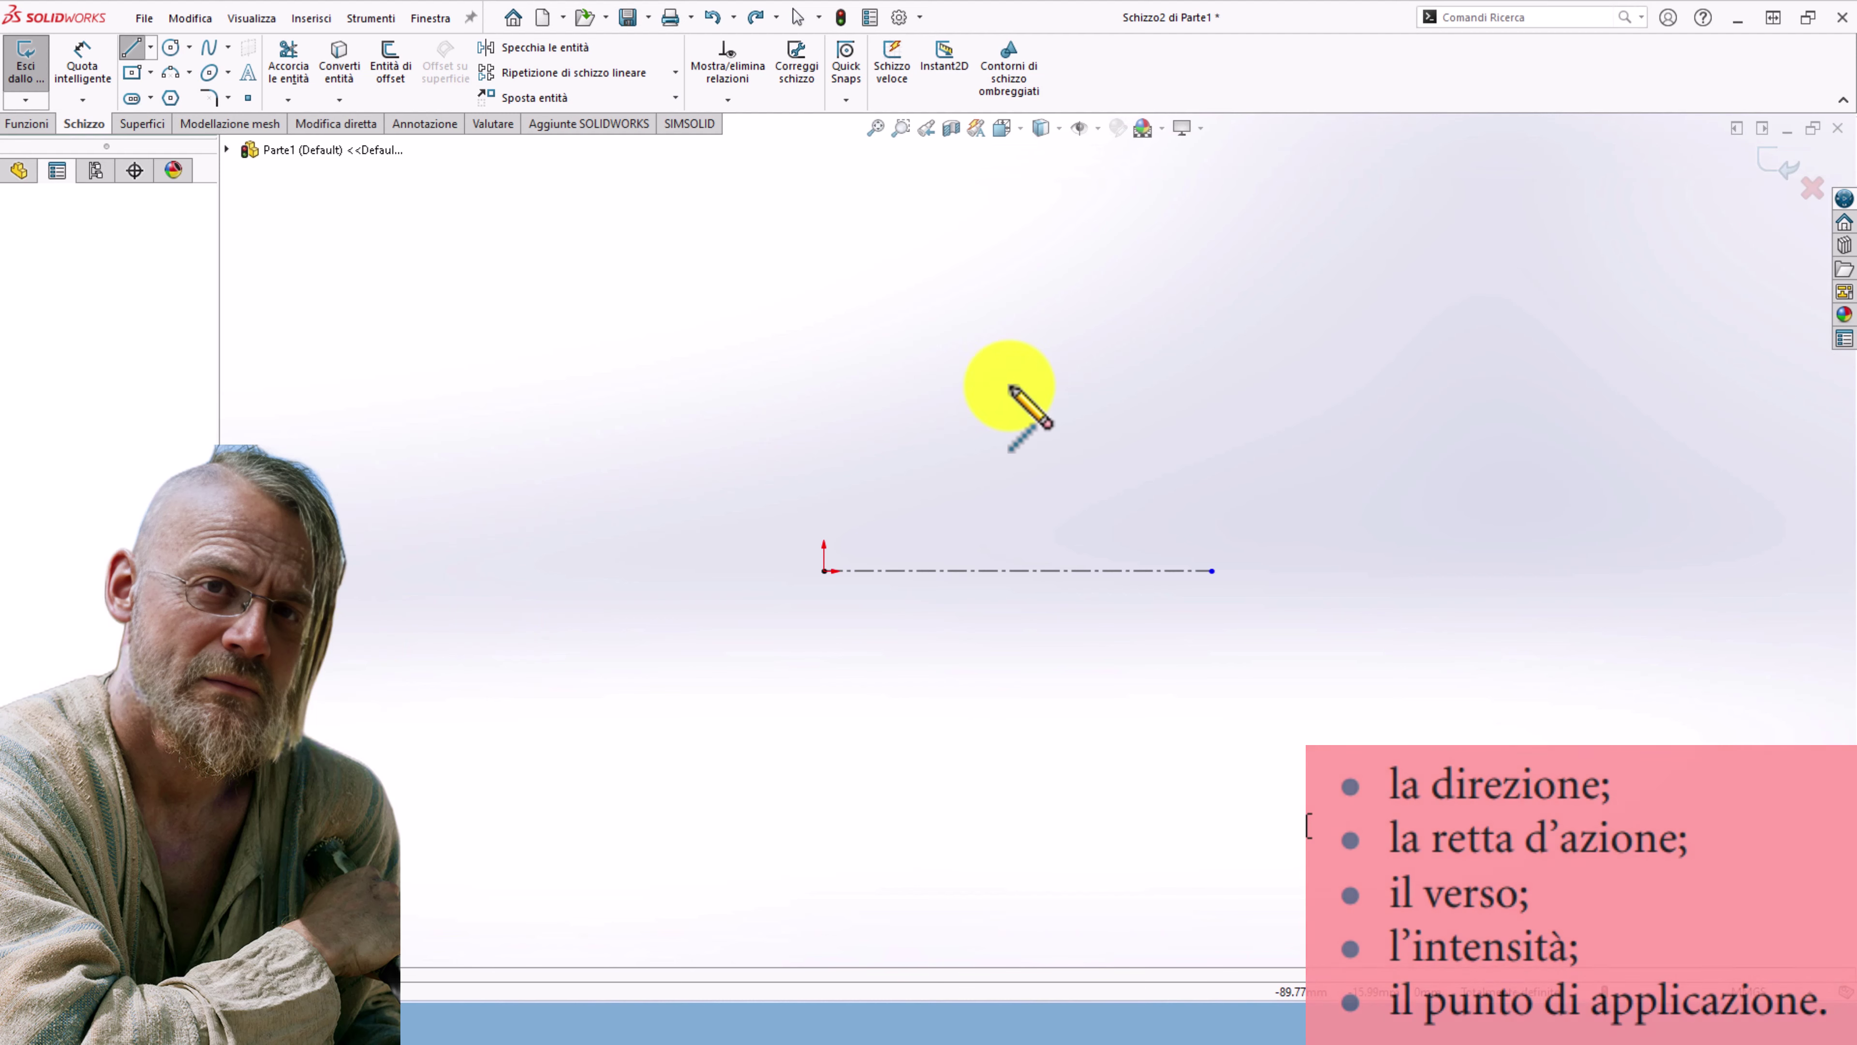
left_click(1029, 382)
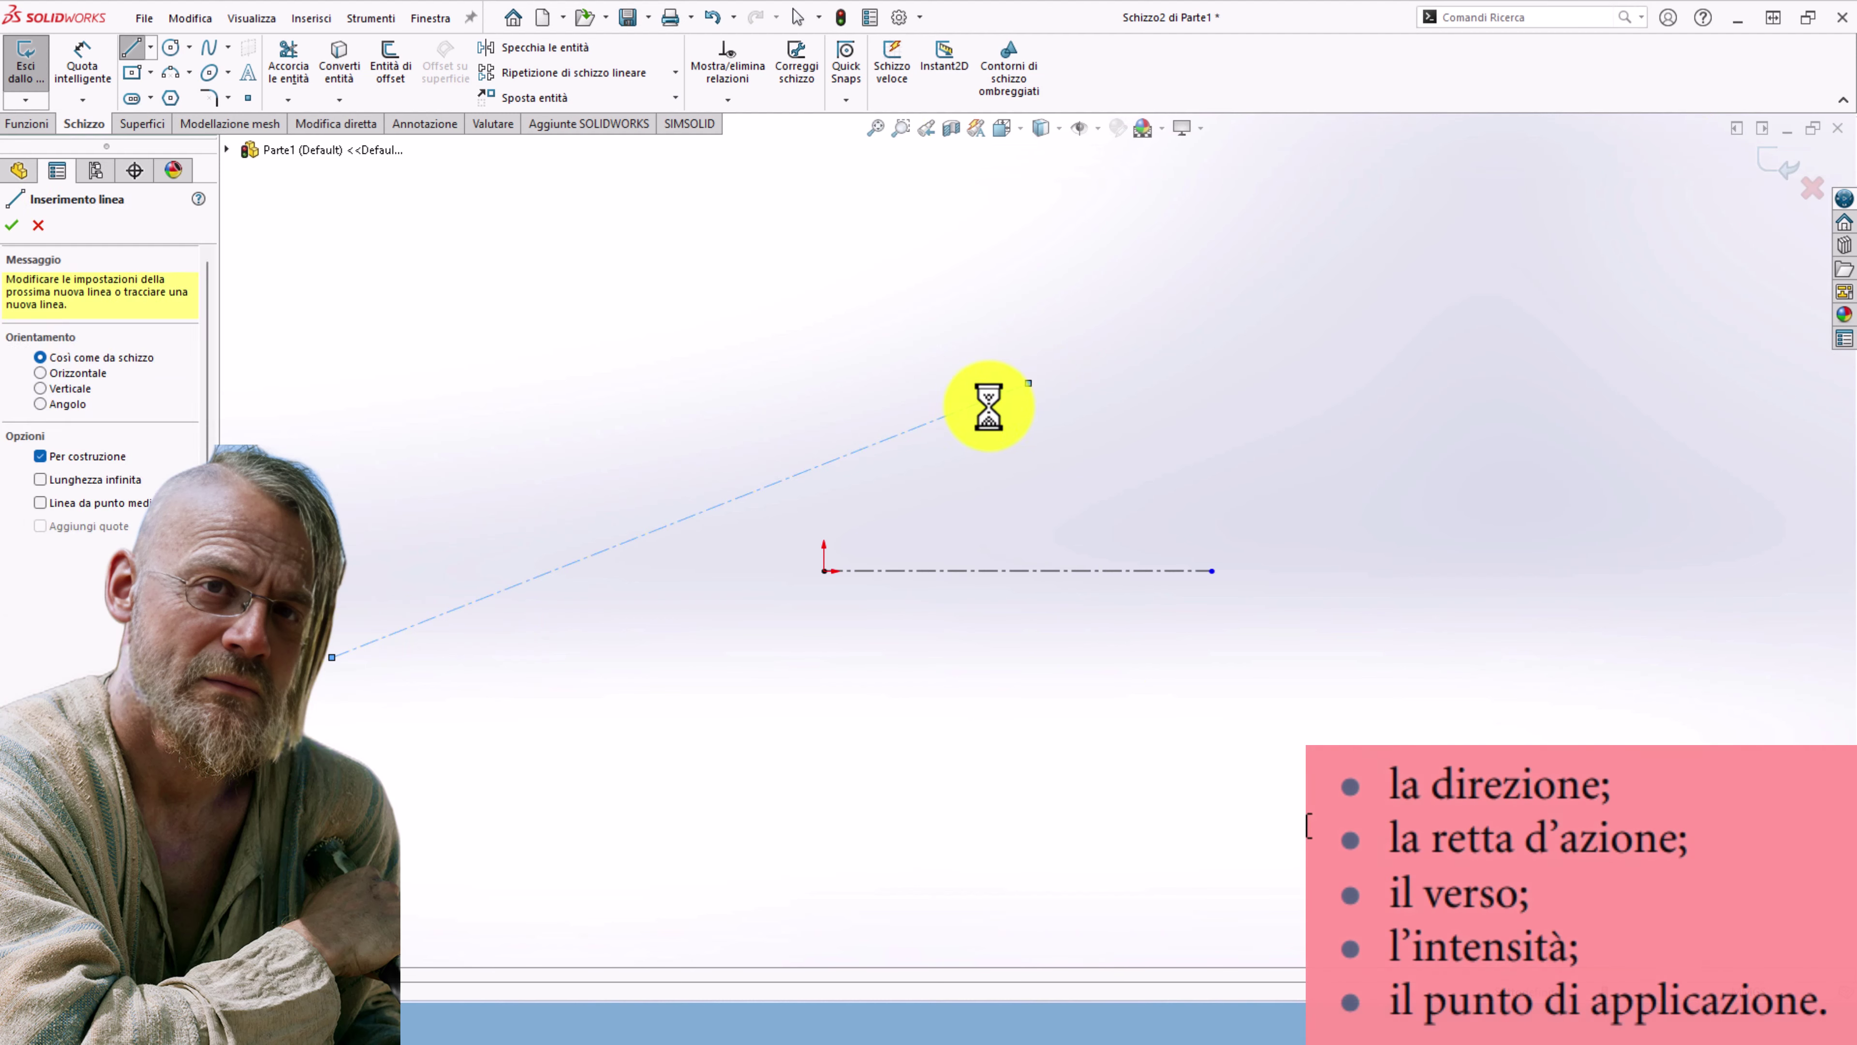
key("Escape")
left_click(981, 402)
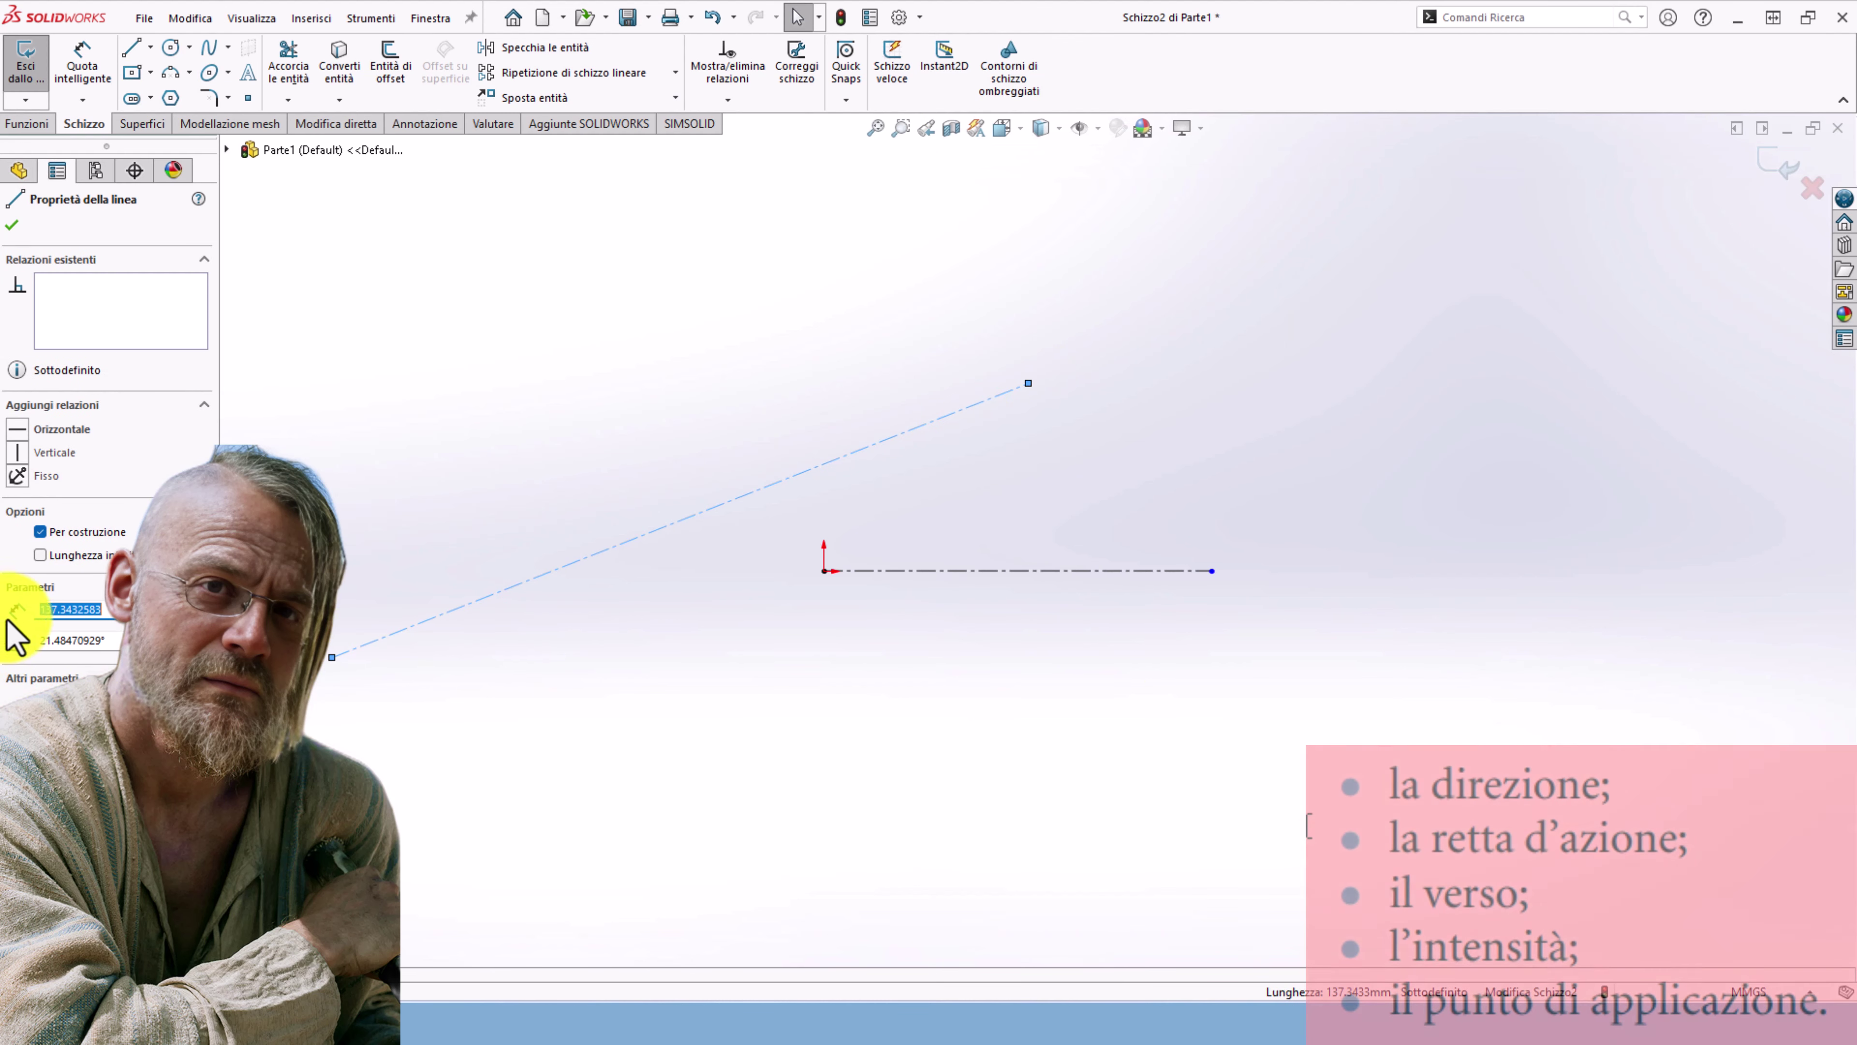
left_click(40, 555)
- Add a Coincidente relation so the infinite line passes through the origin
left_click(898, 627)
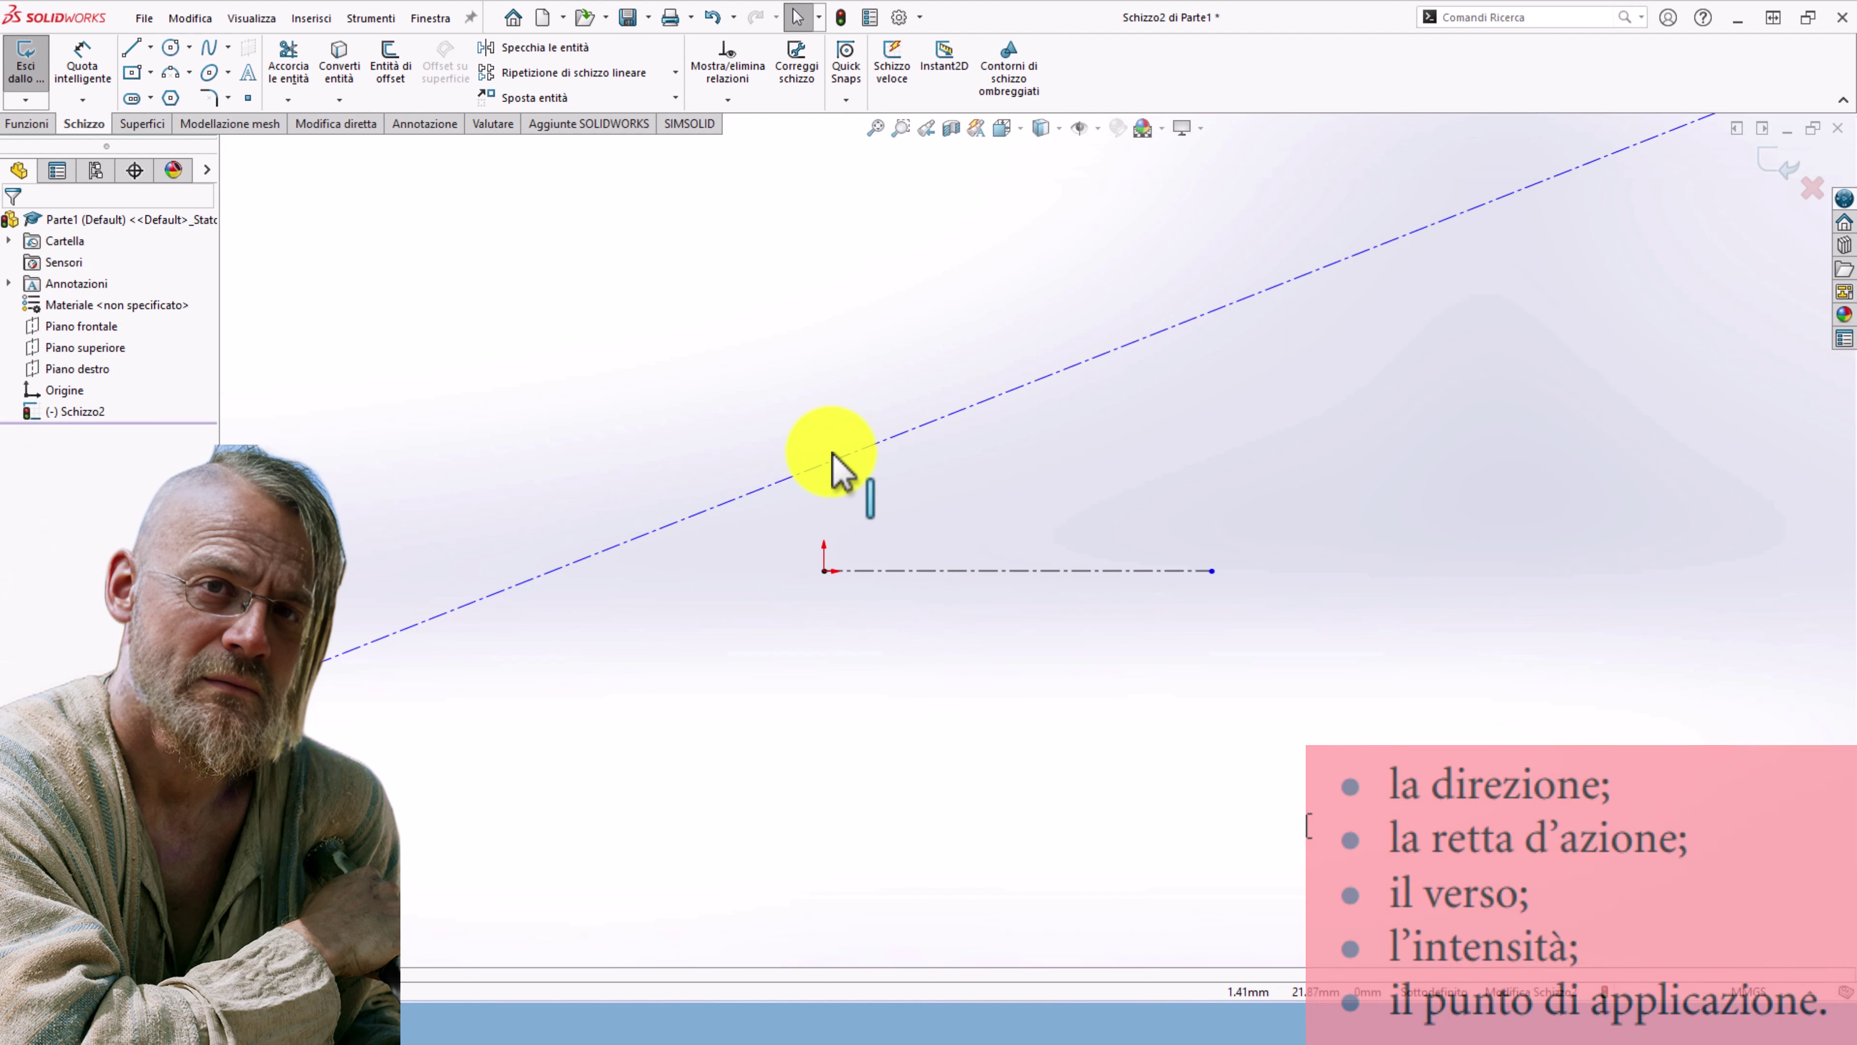
left_click(837, 571)
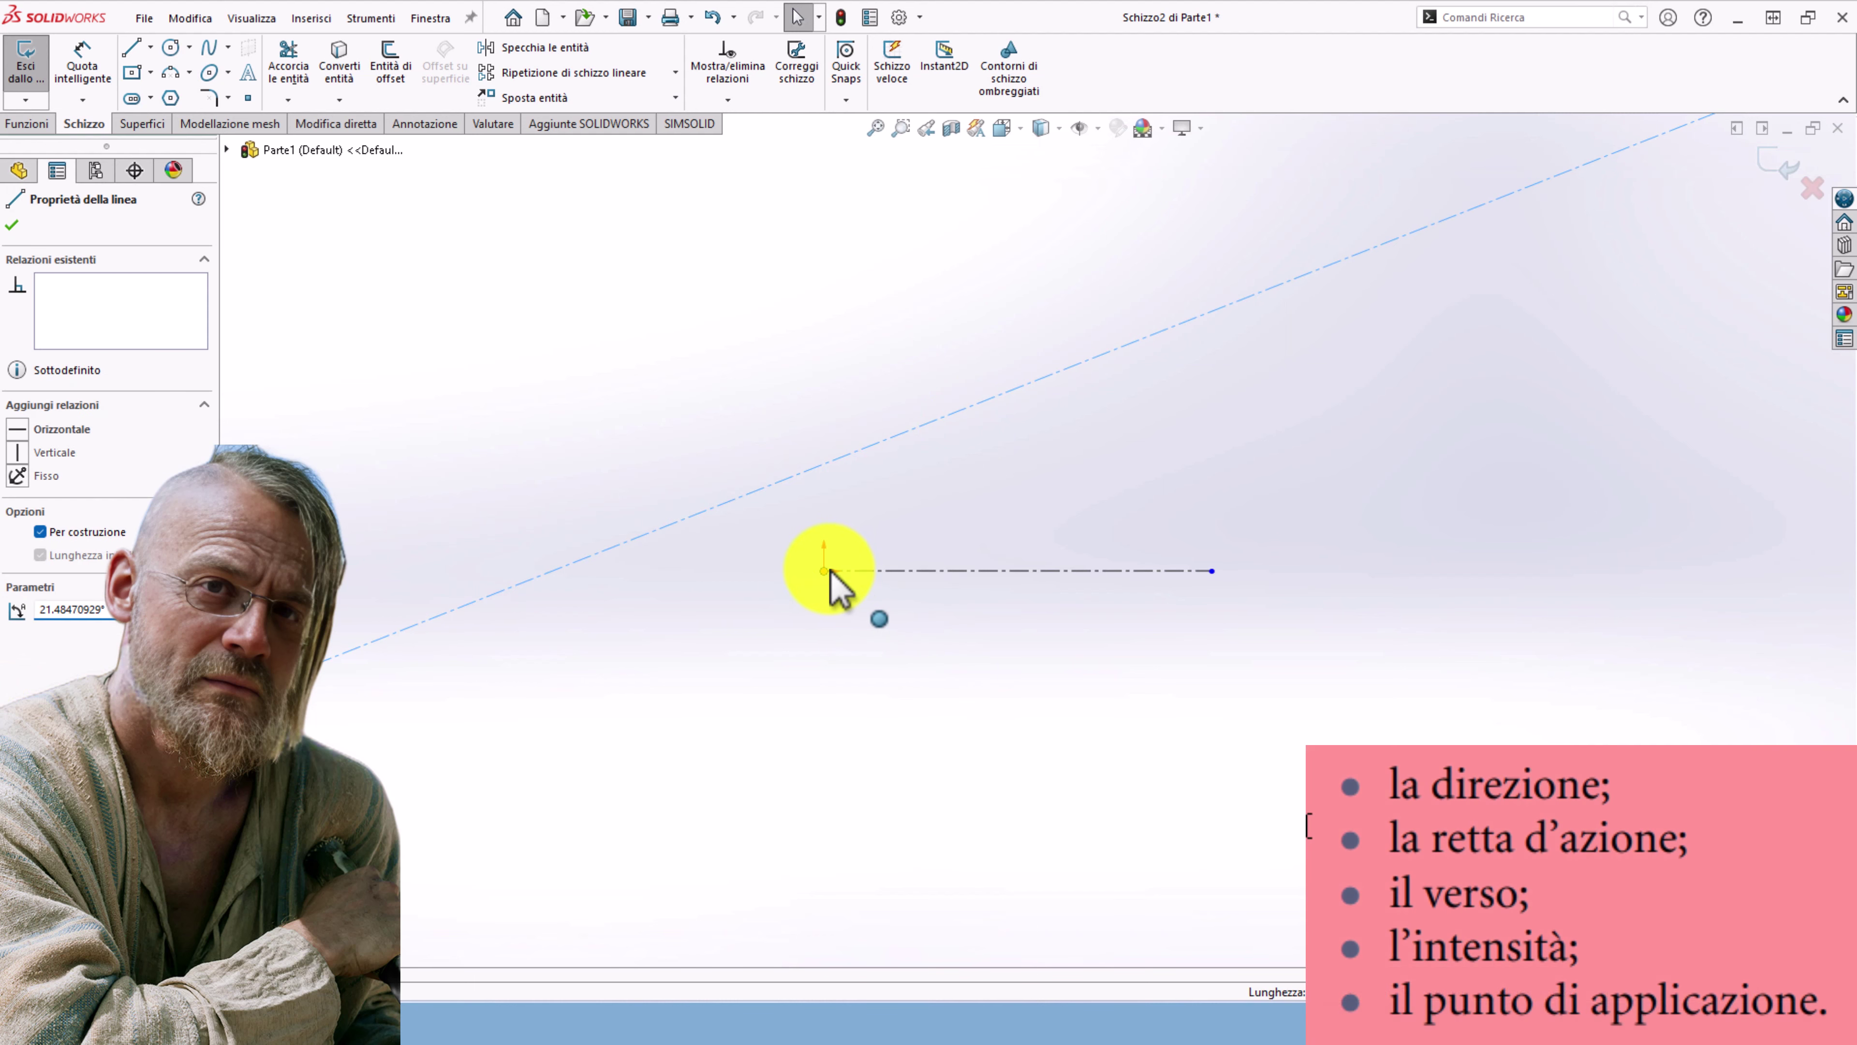
left_click(826, 571, "ctrl")
left_click(885, 482)
left_click(828, 435)
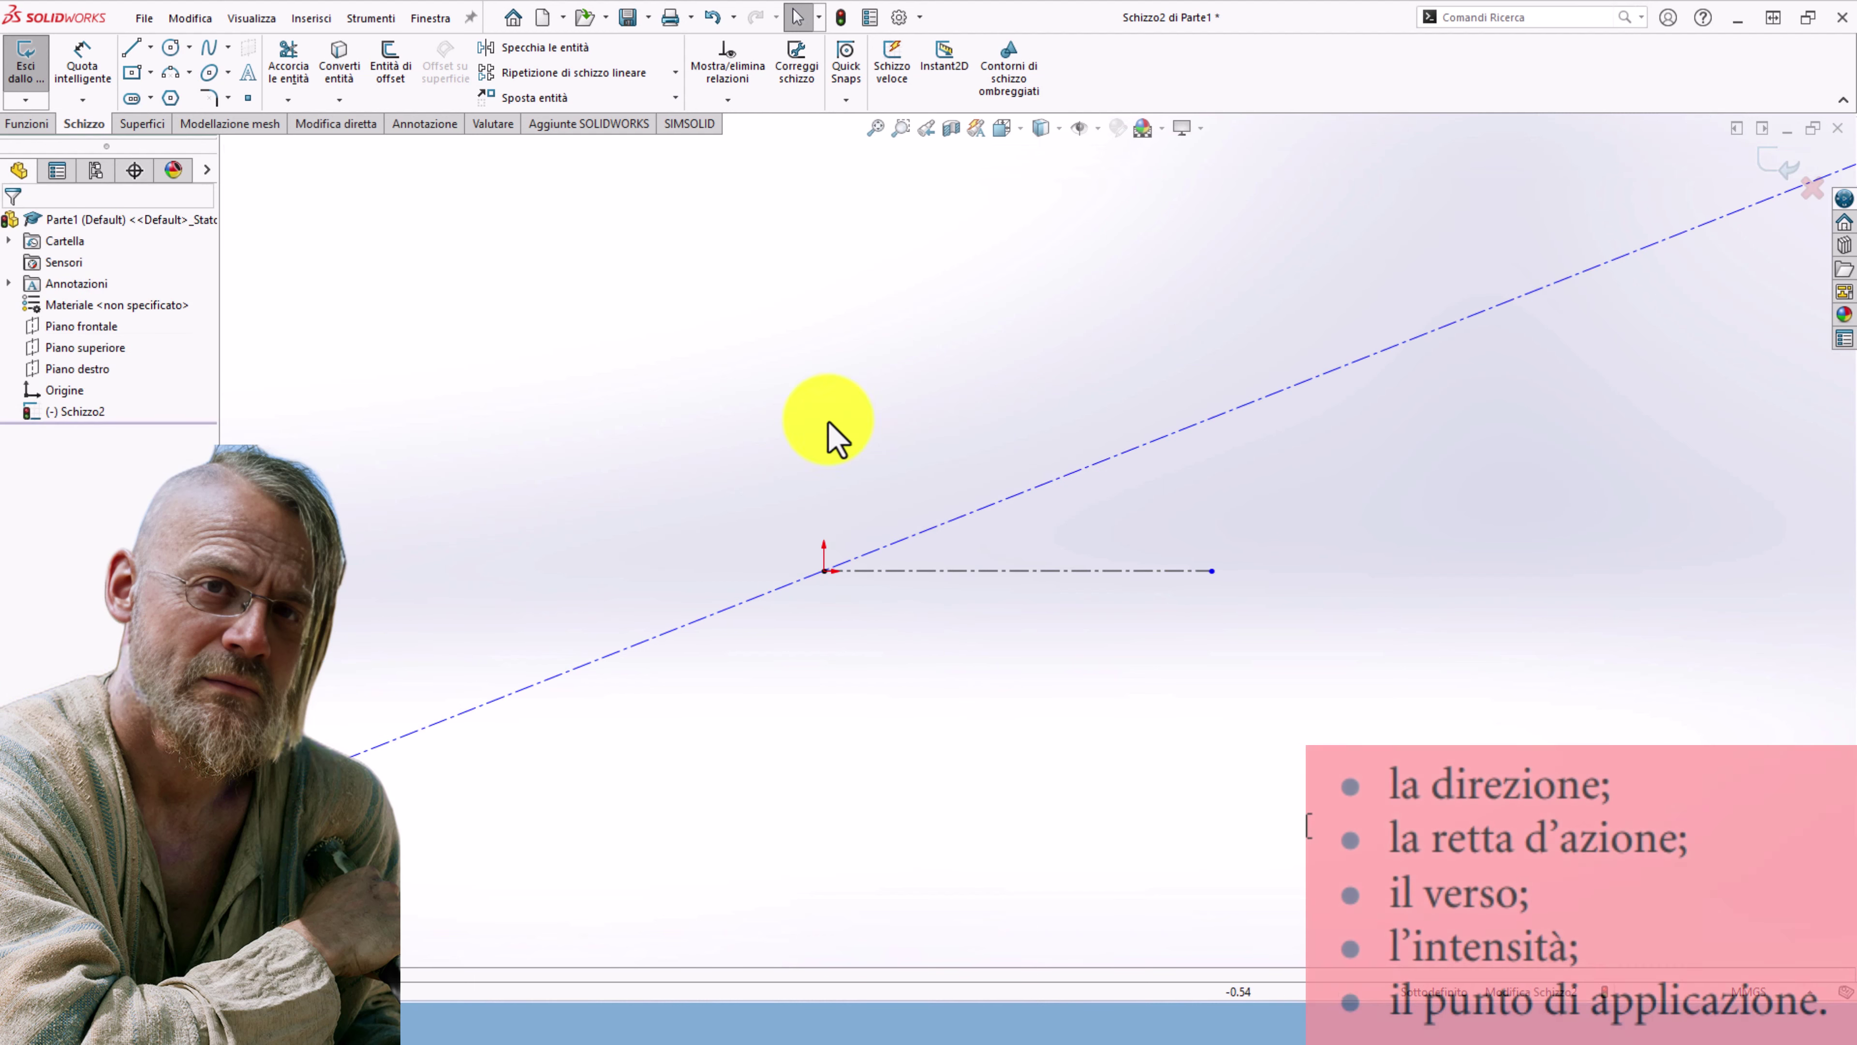
- Place an angle dimension between the inclined and horizontal lines
scroll(1024, 527, "up", 1)
scroll(1151, 590, "up", 1)
scroll(1170, 589, "down", 2)
right_click_drag(1182, 693, 1190, 568)
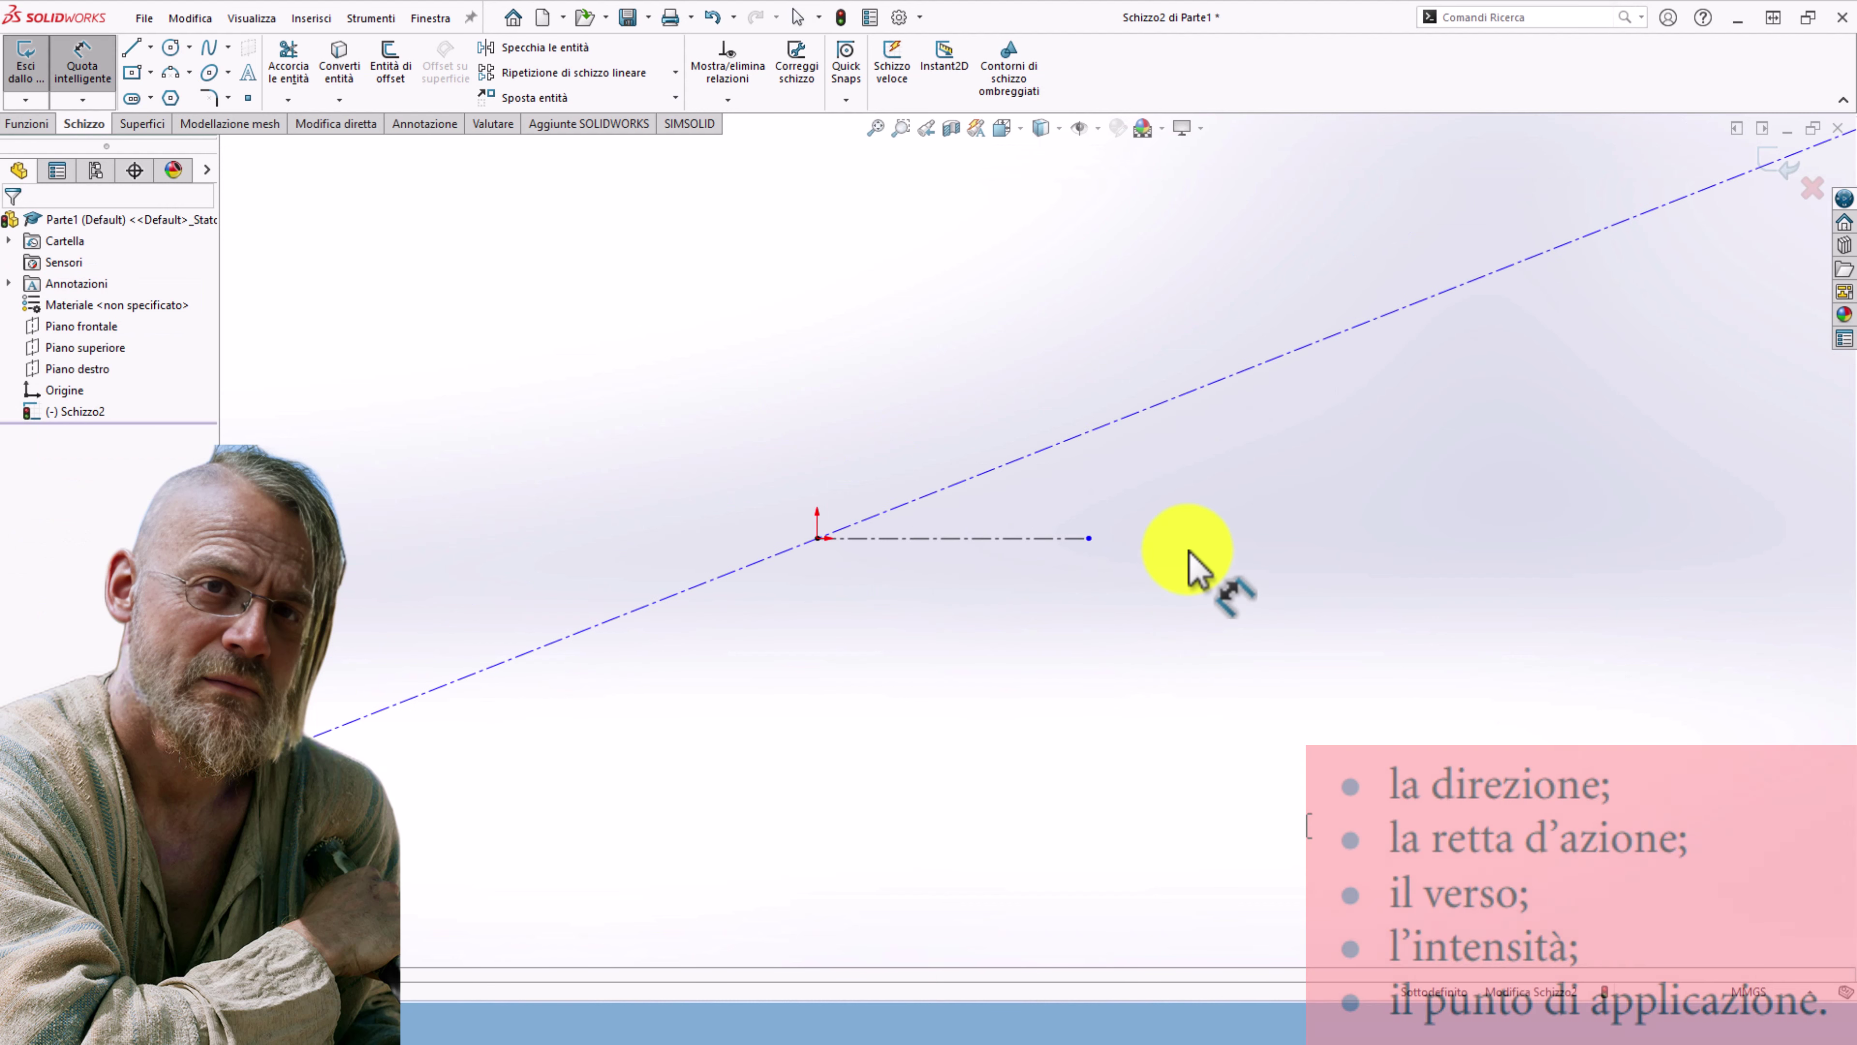
left_click(1088, 463)
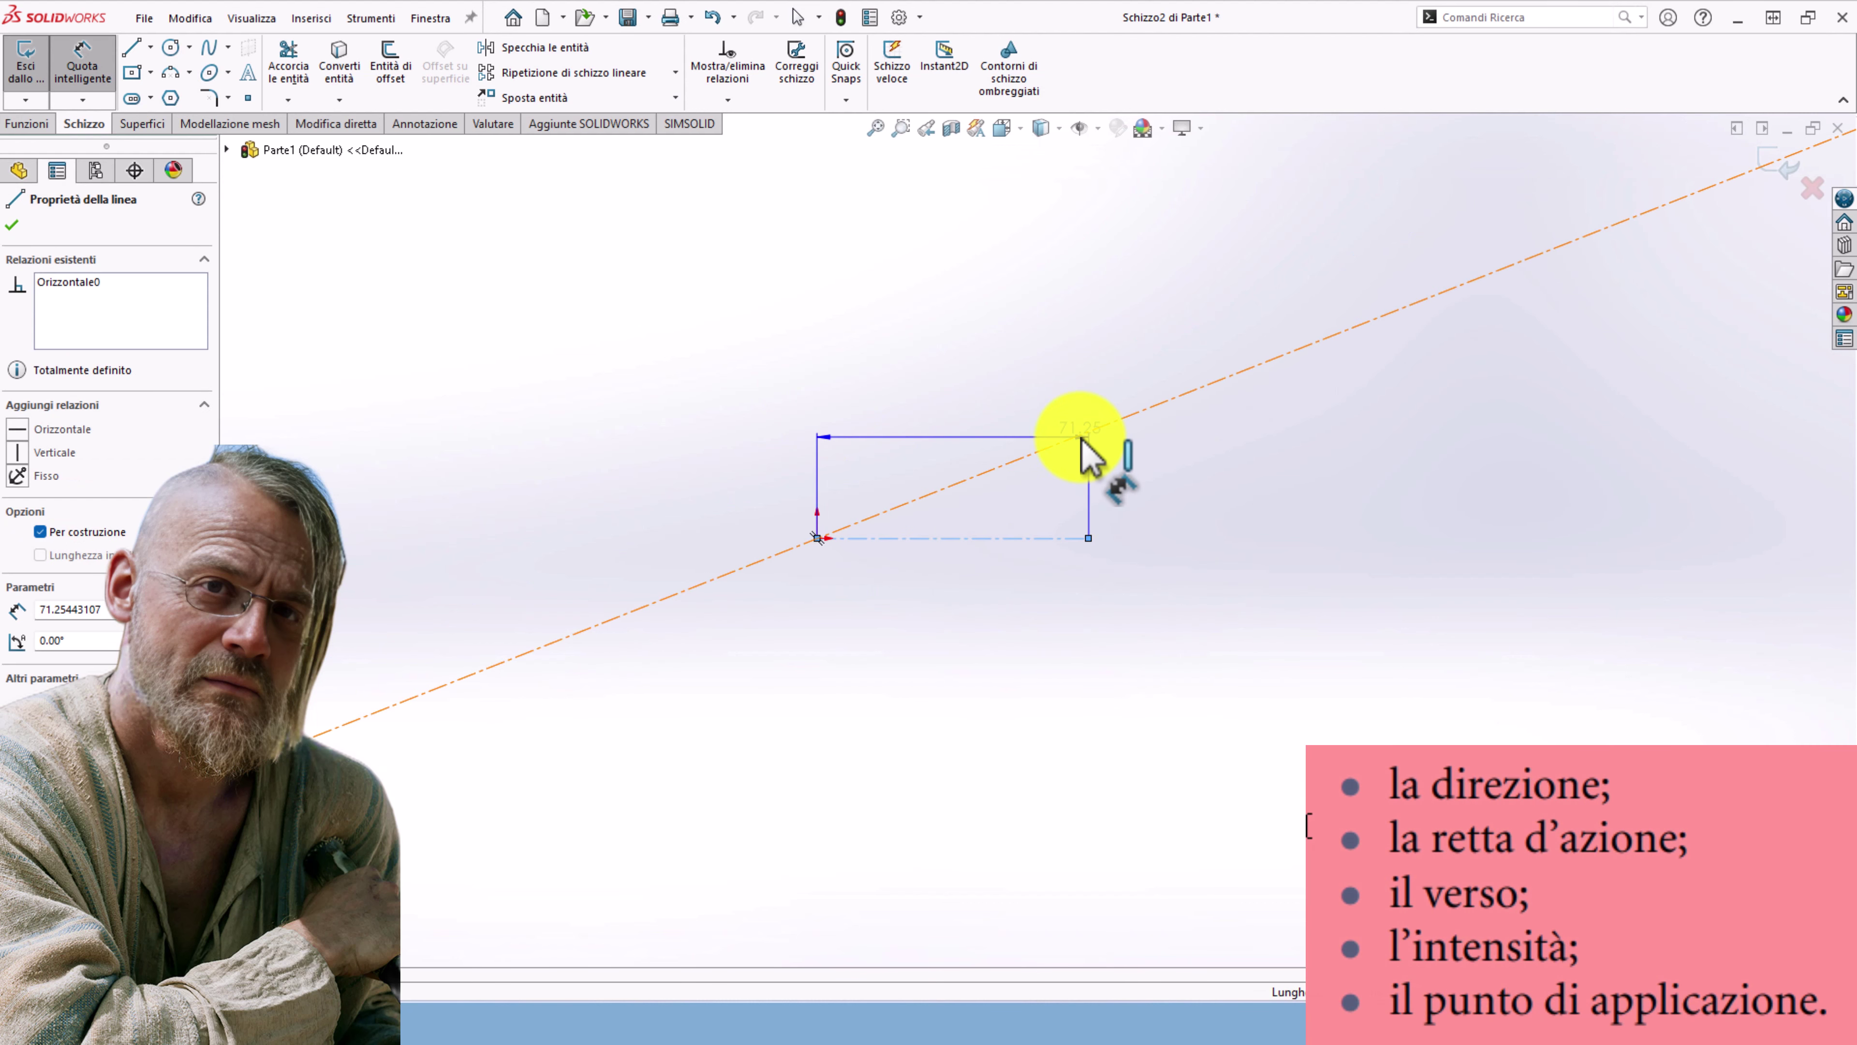
left_click(1126, 487)
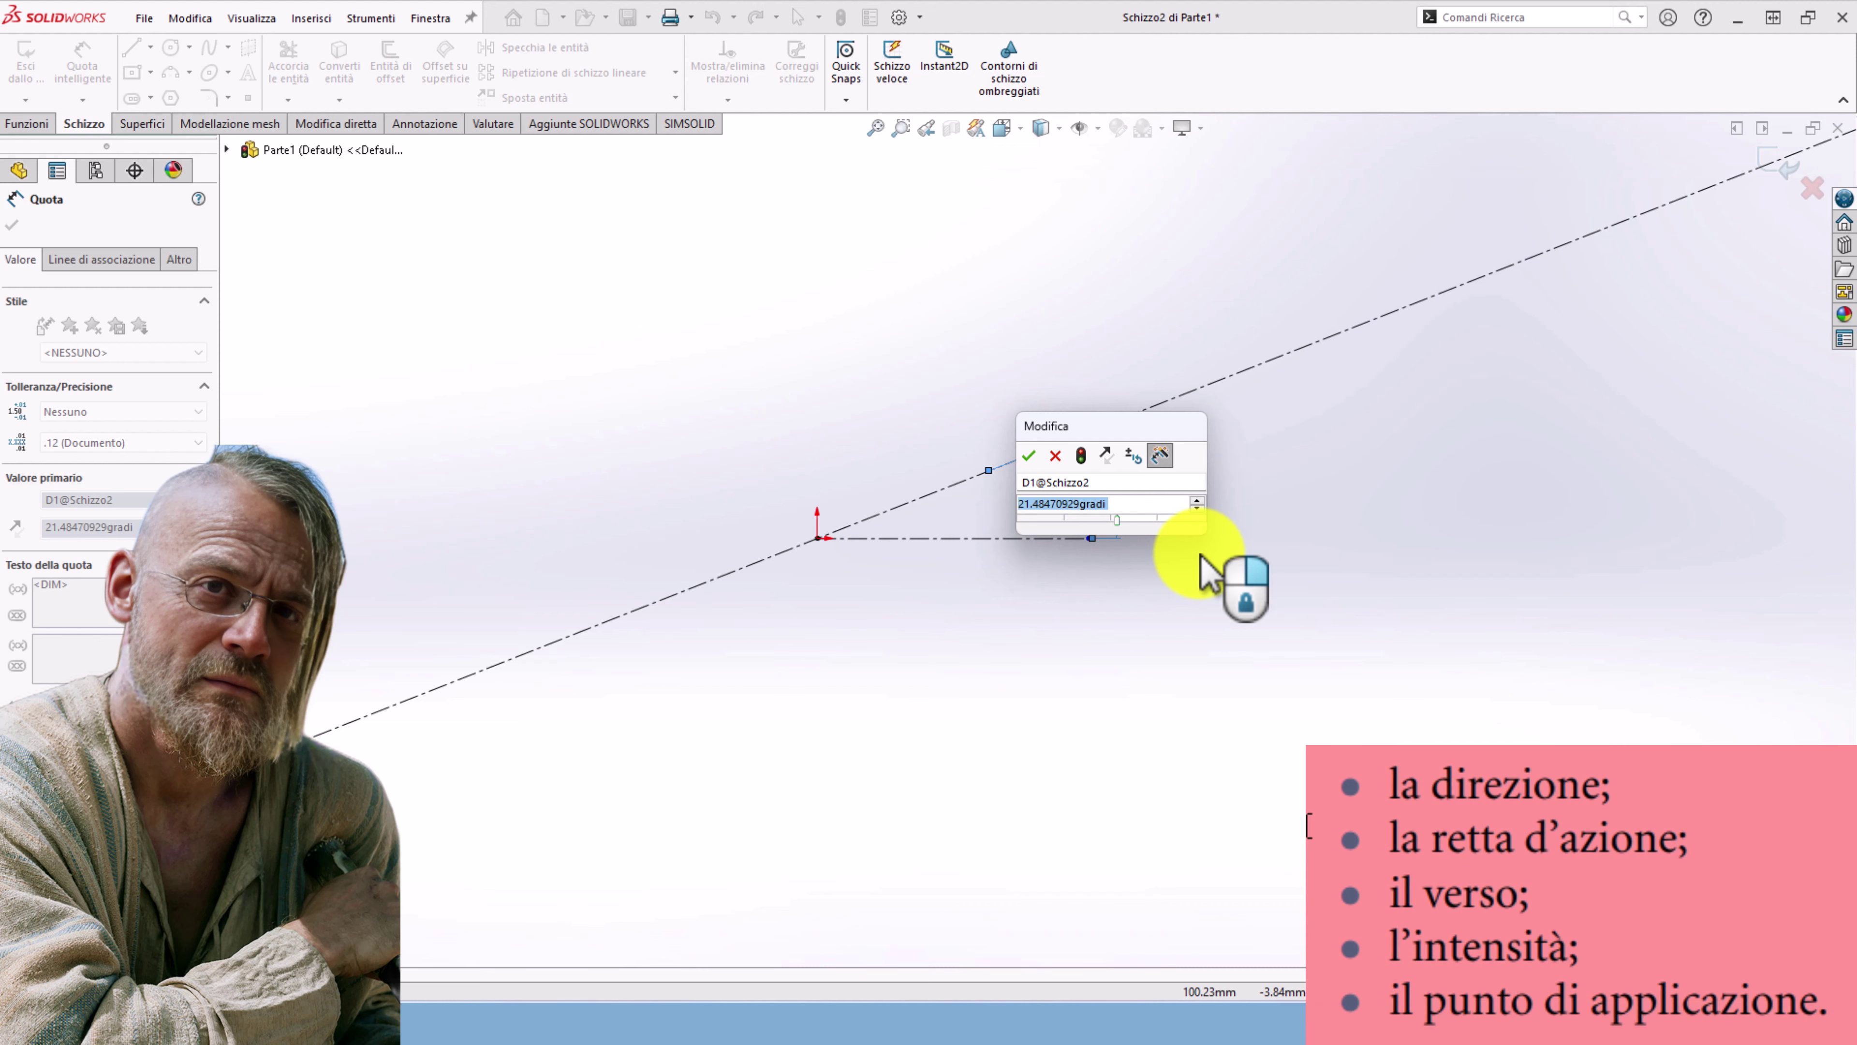
- Enter 30 as the angle value so the line of action sits at 30°
type("30")
key("Return")
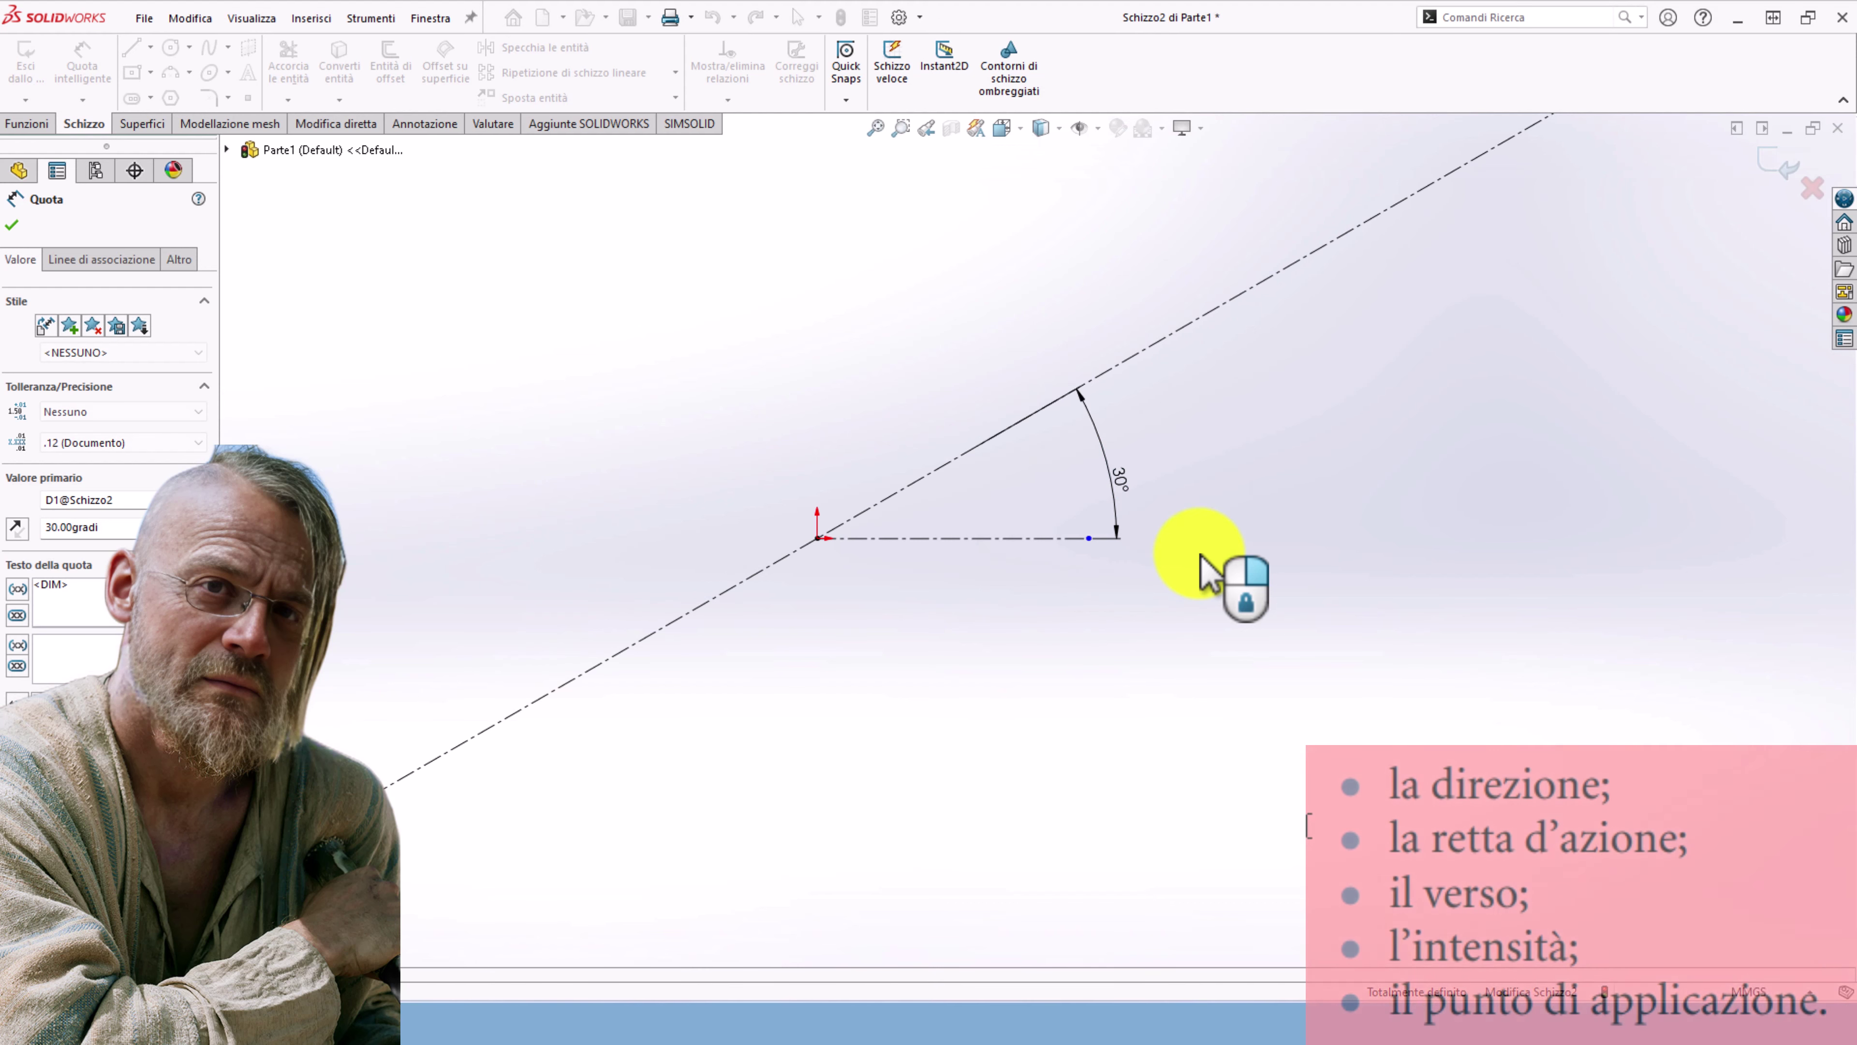
scroll(1097, 439, "down", 2)
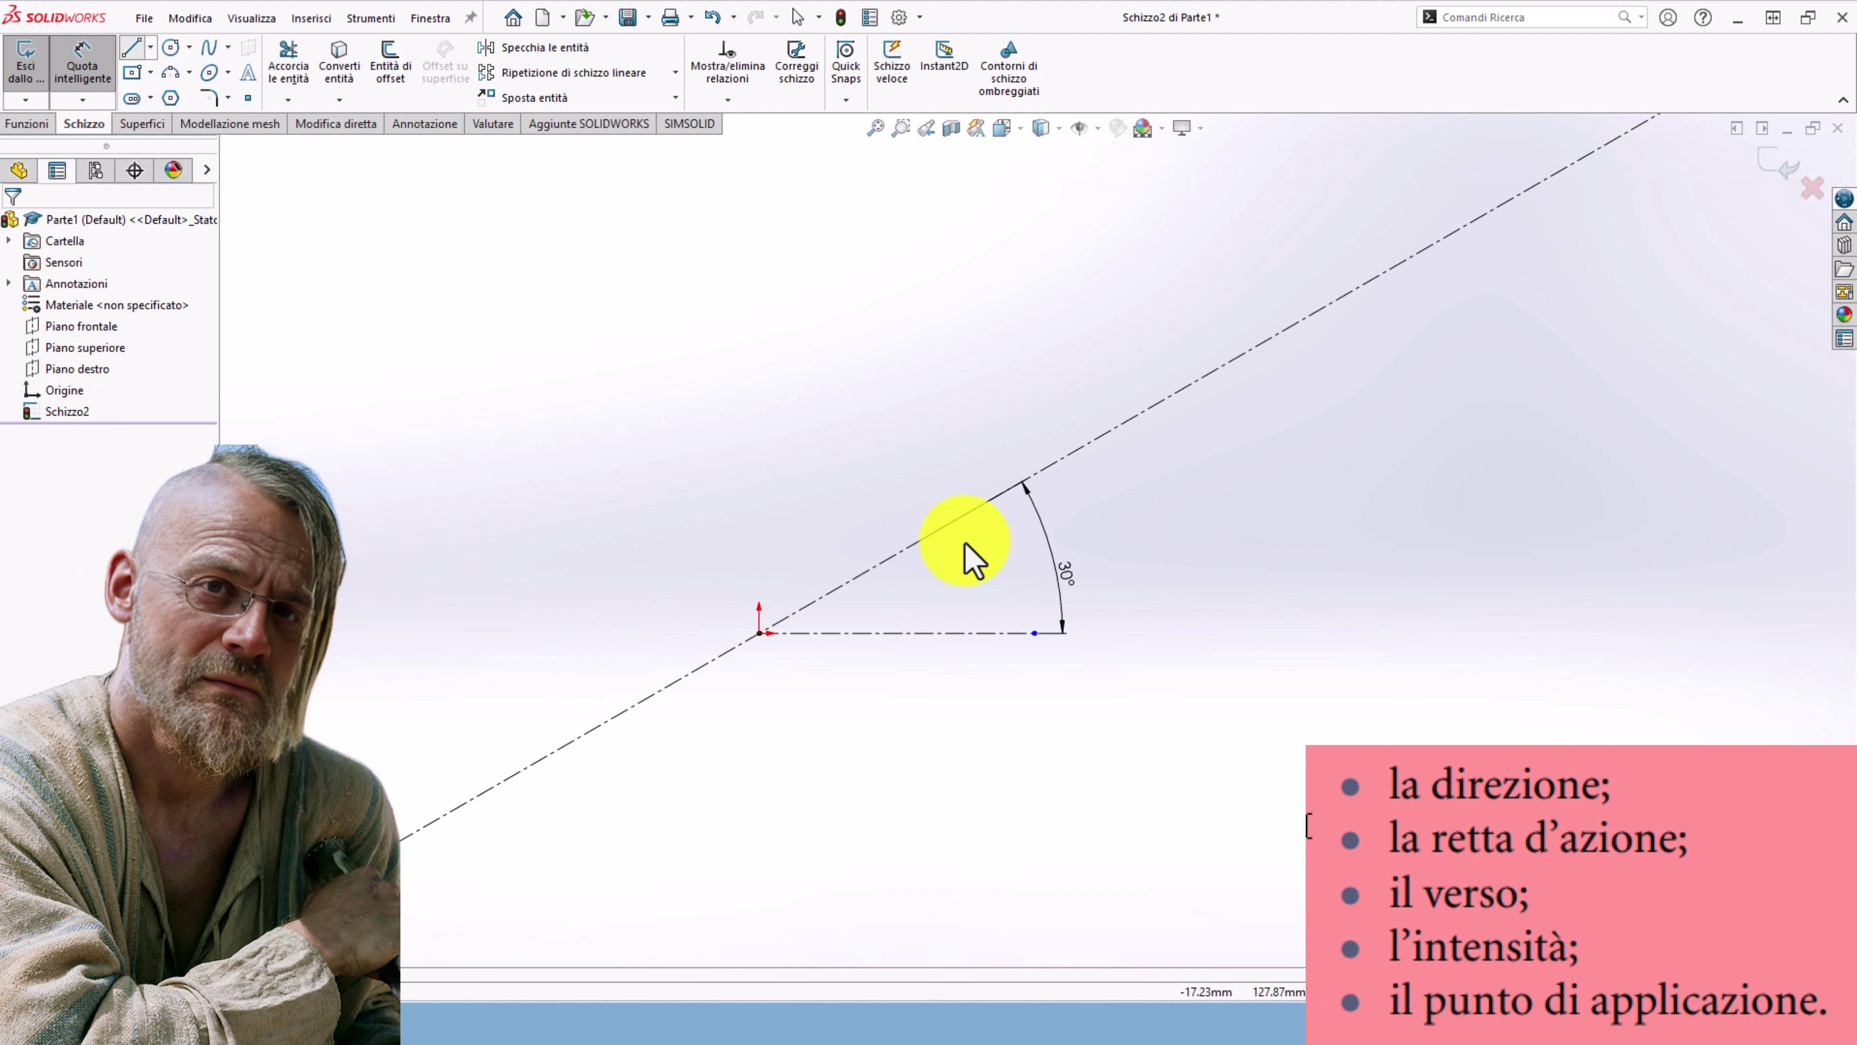
- Draw a solid line segment along the 30° line of action
key("l")
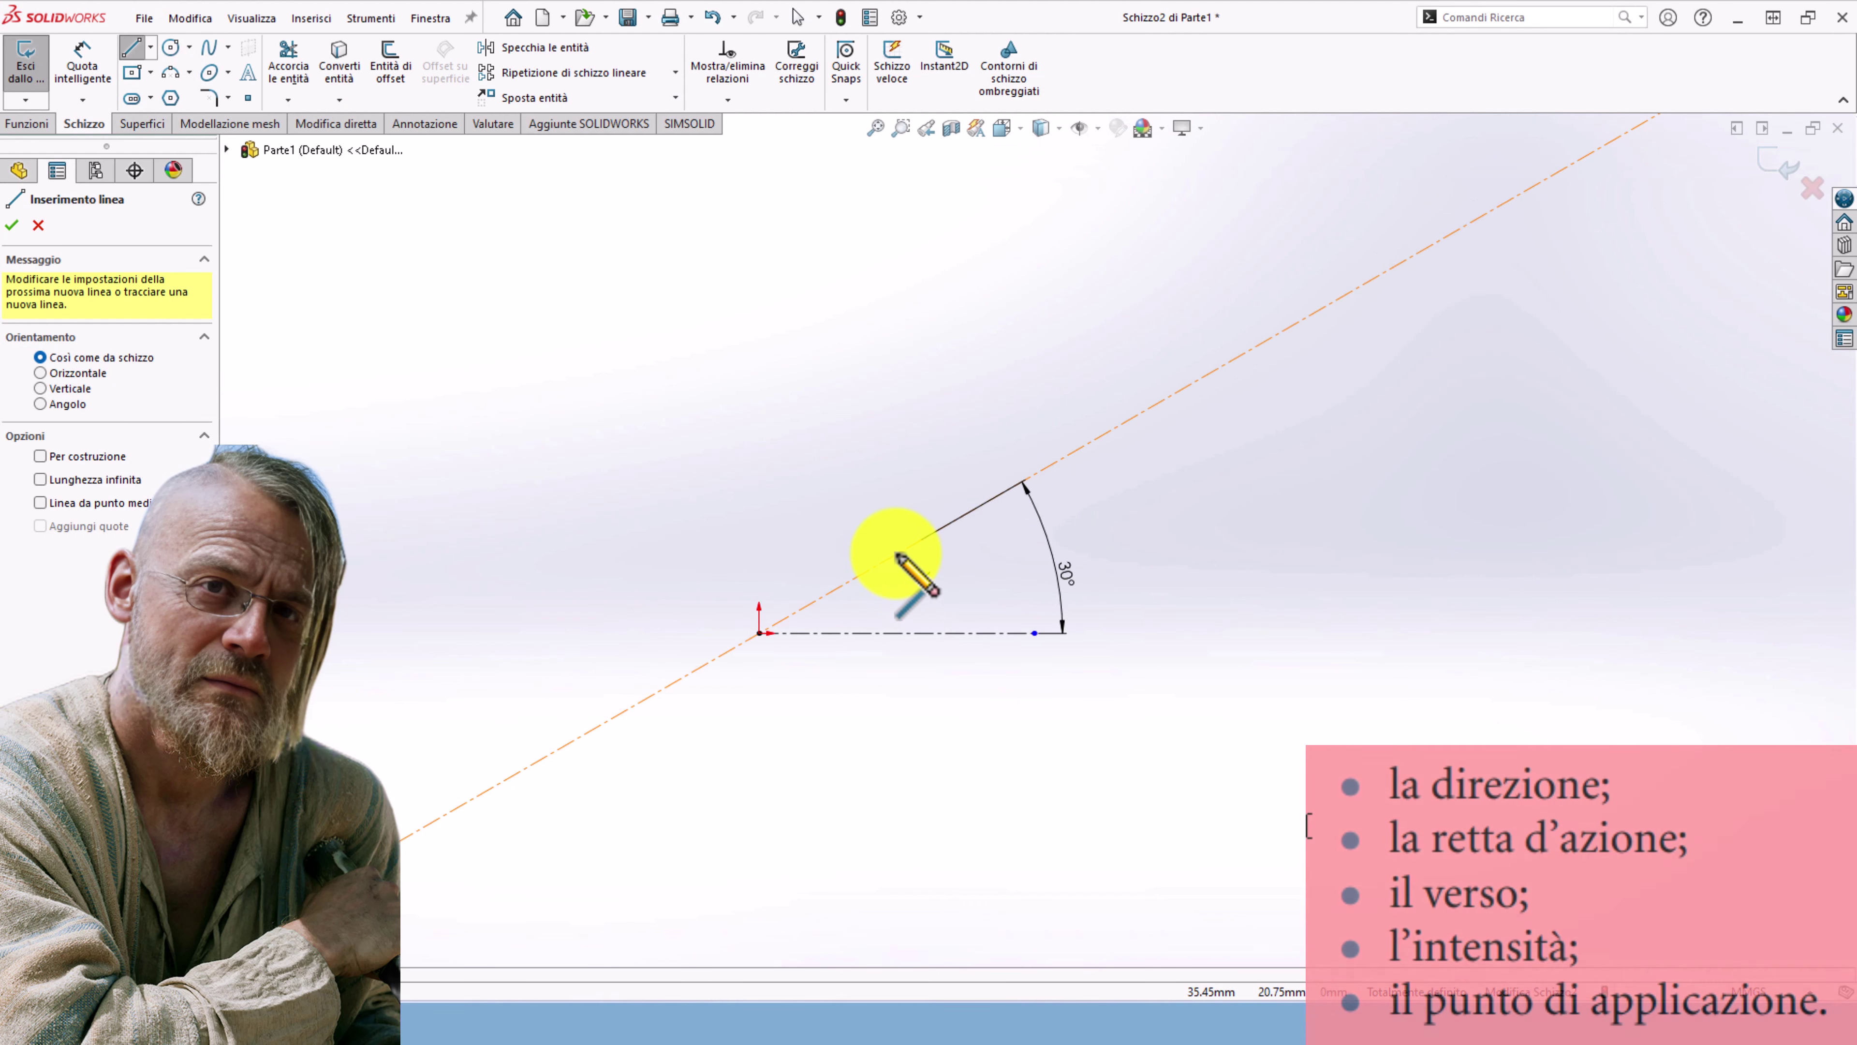
left_click(893, 554)
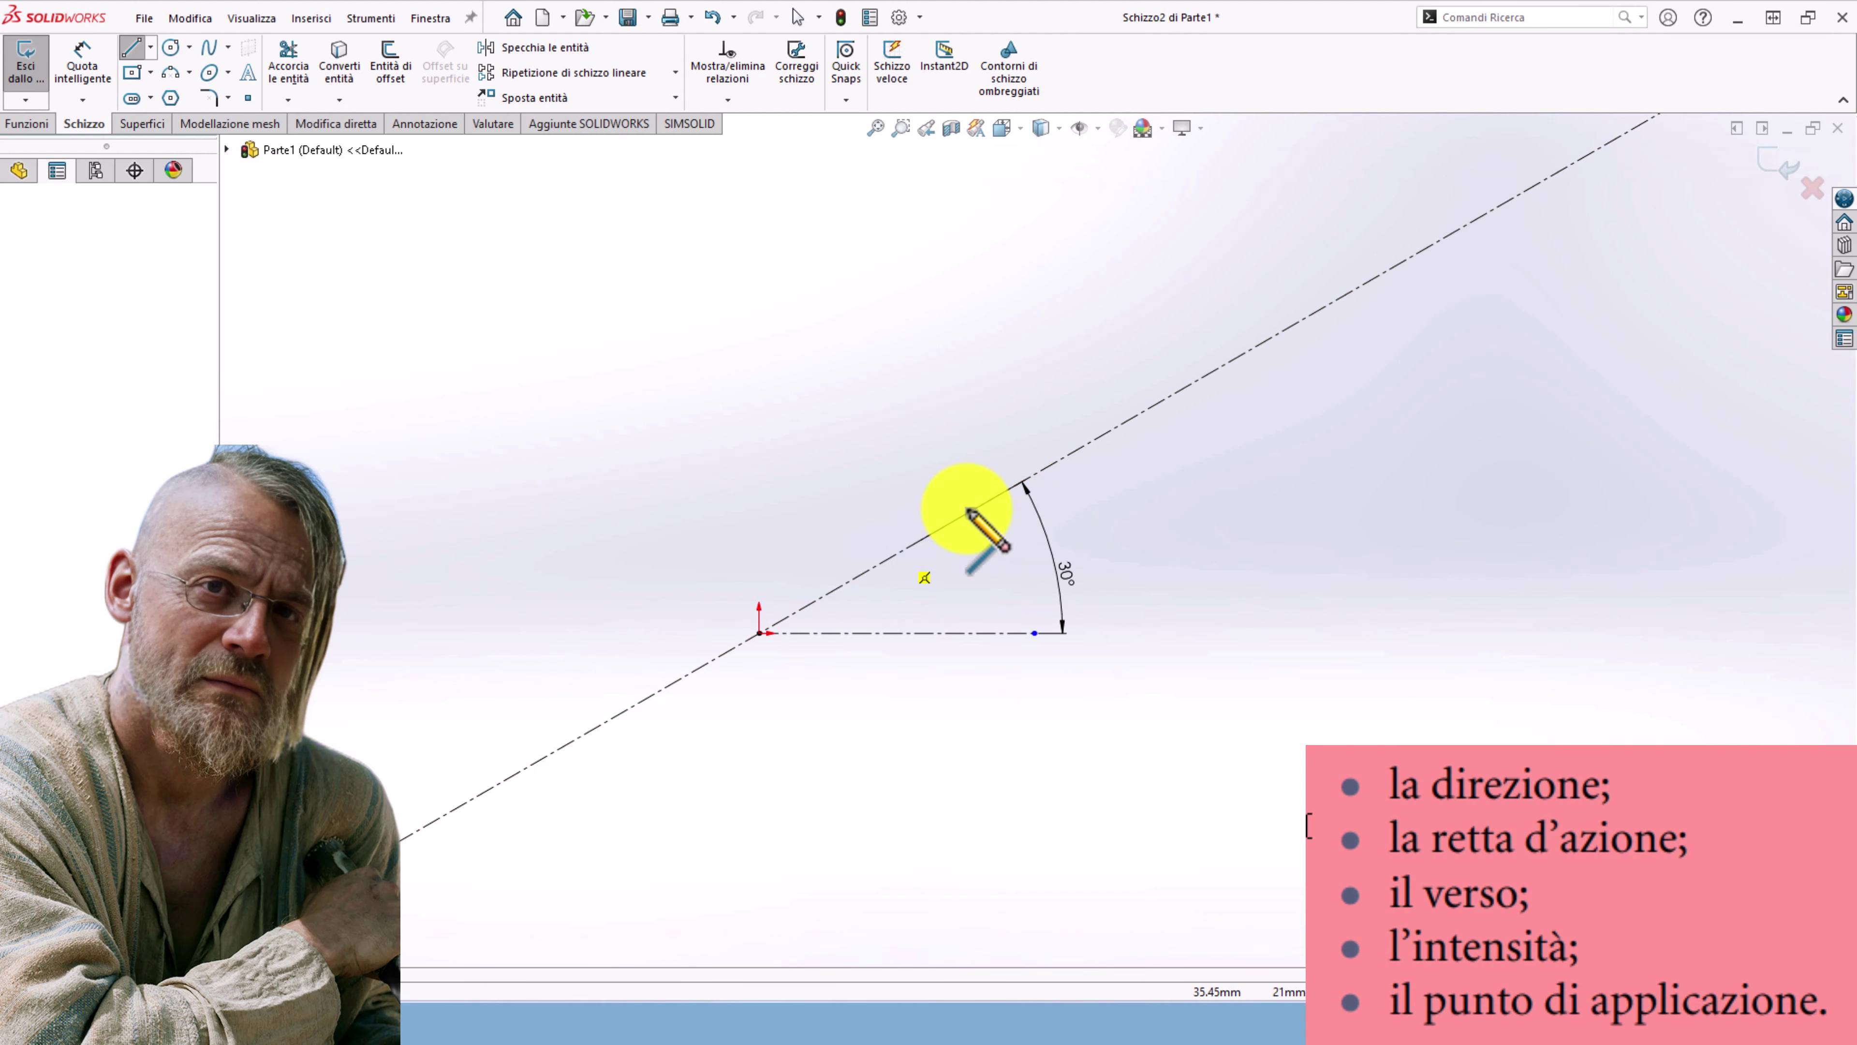
left_click(1133, 418)
key("Escape")
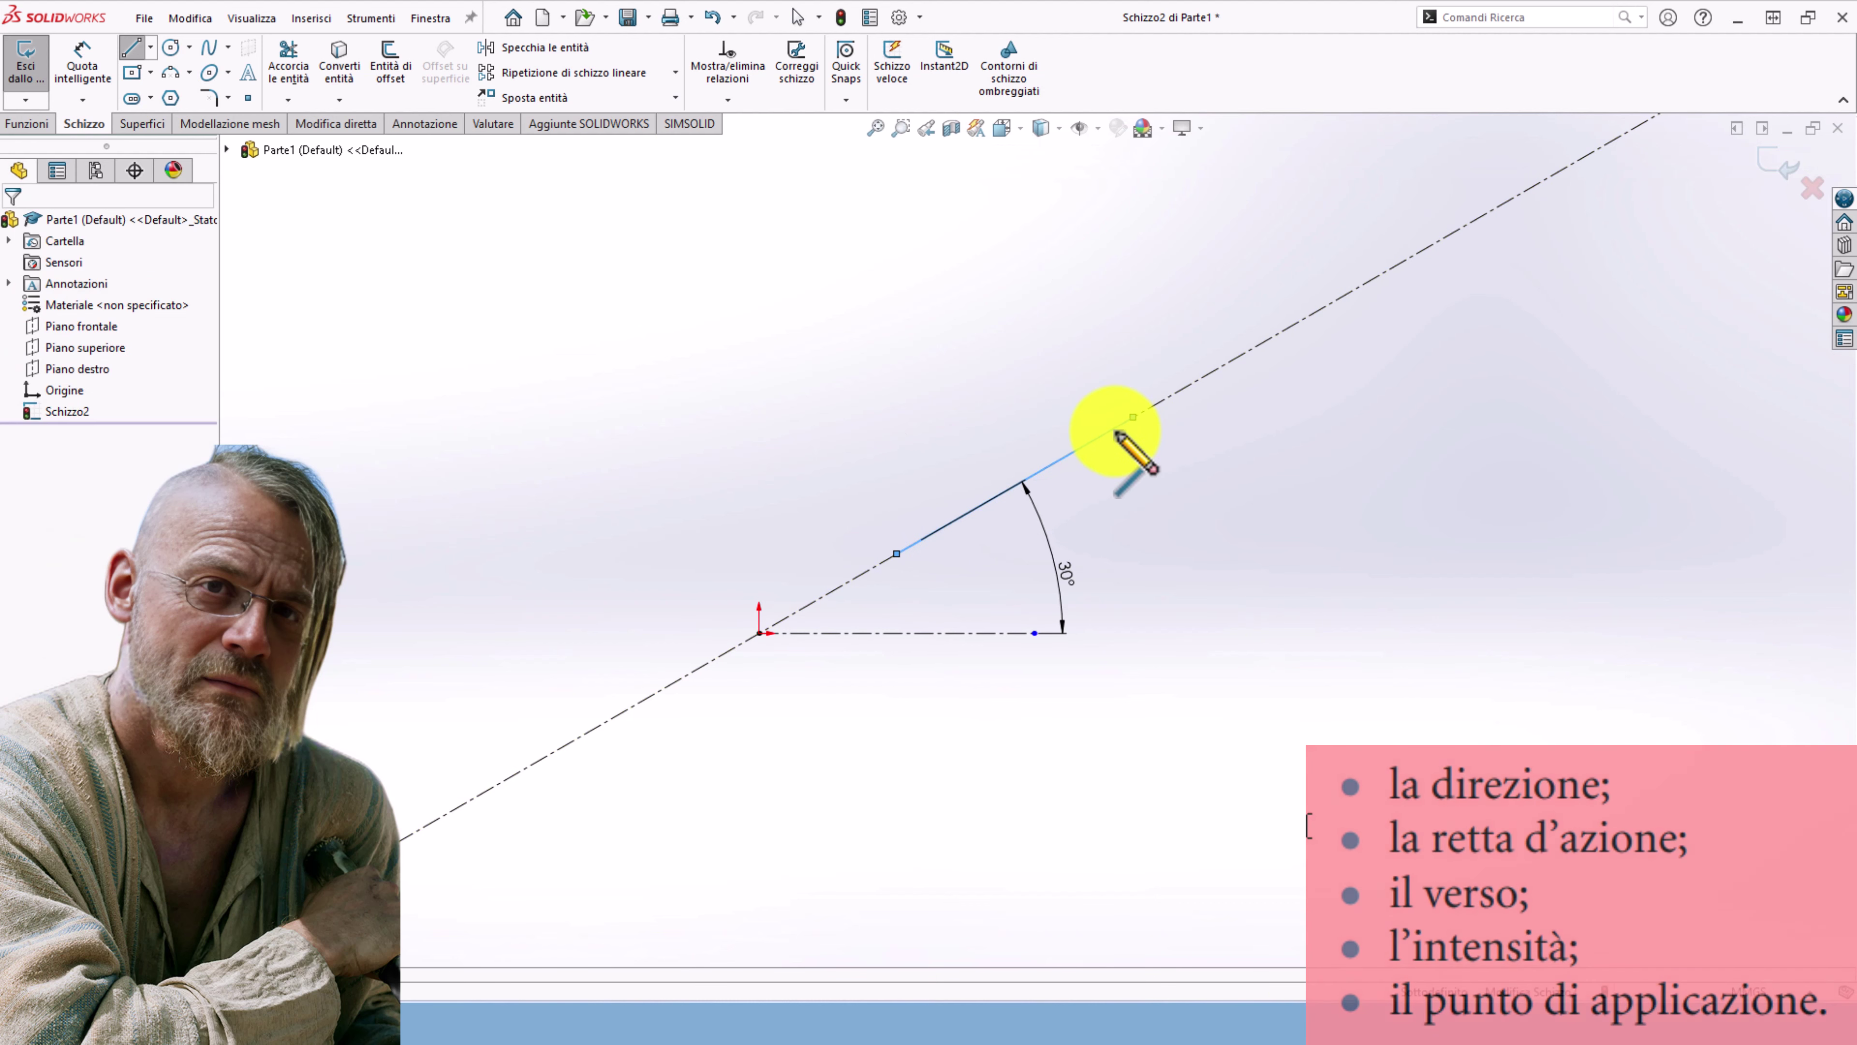
key("Escape")
left_click(1106, 433)
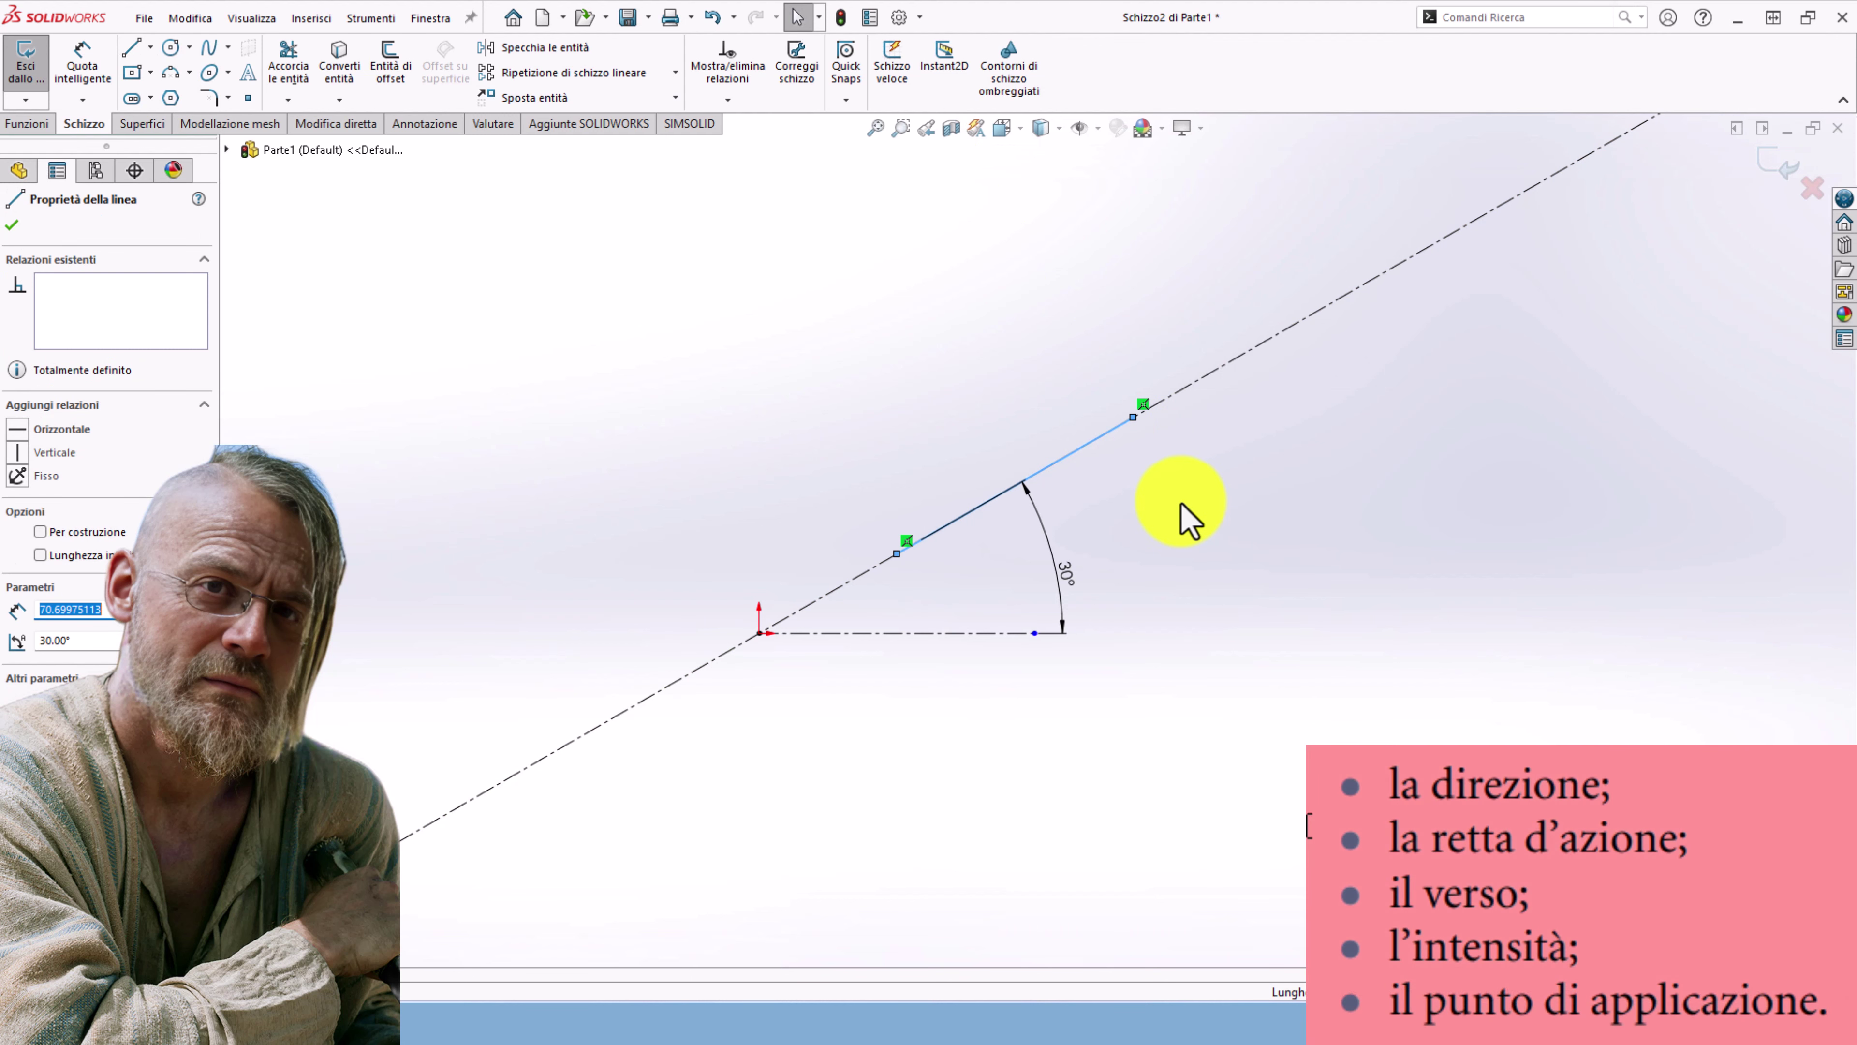
- Dimension the segment's length as 30 mm
key("Escape")
right_click_drag(1360, 531, 1342, 398)
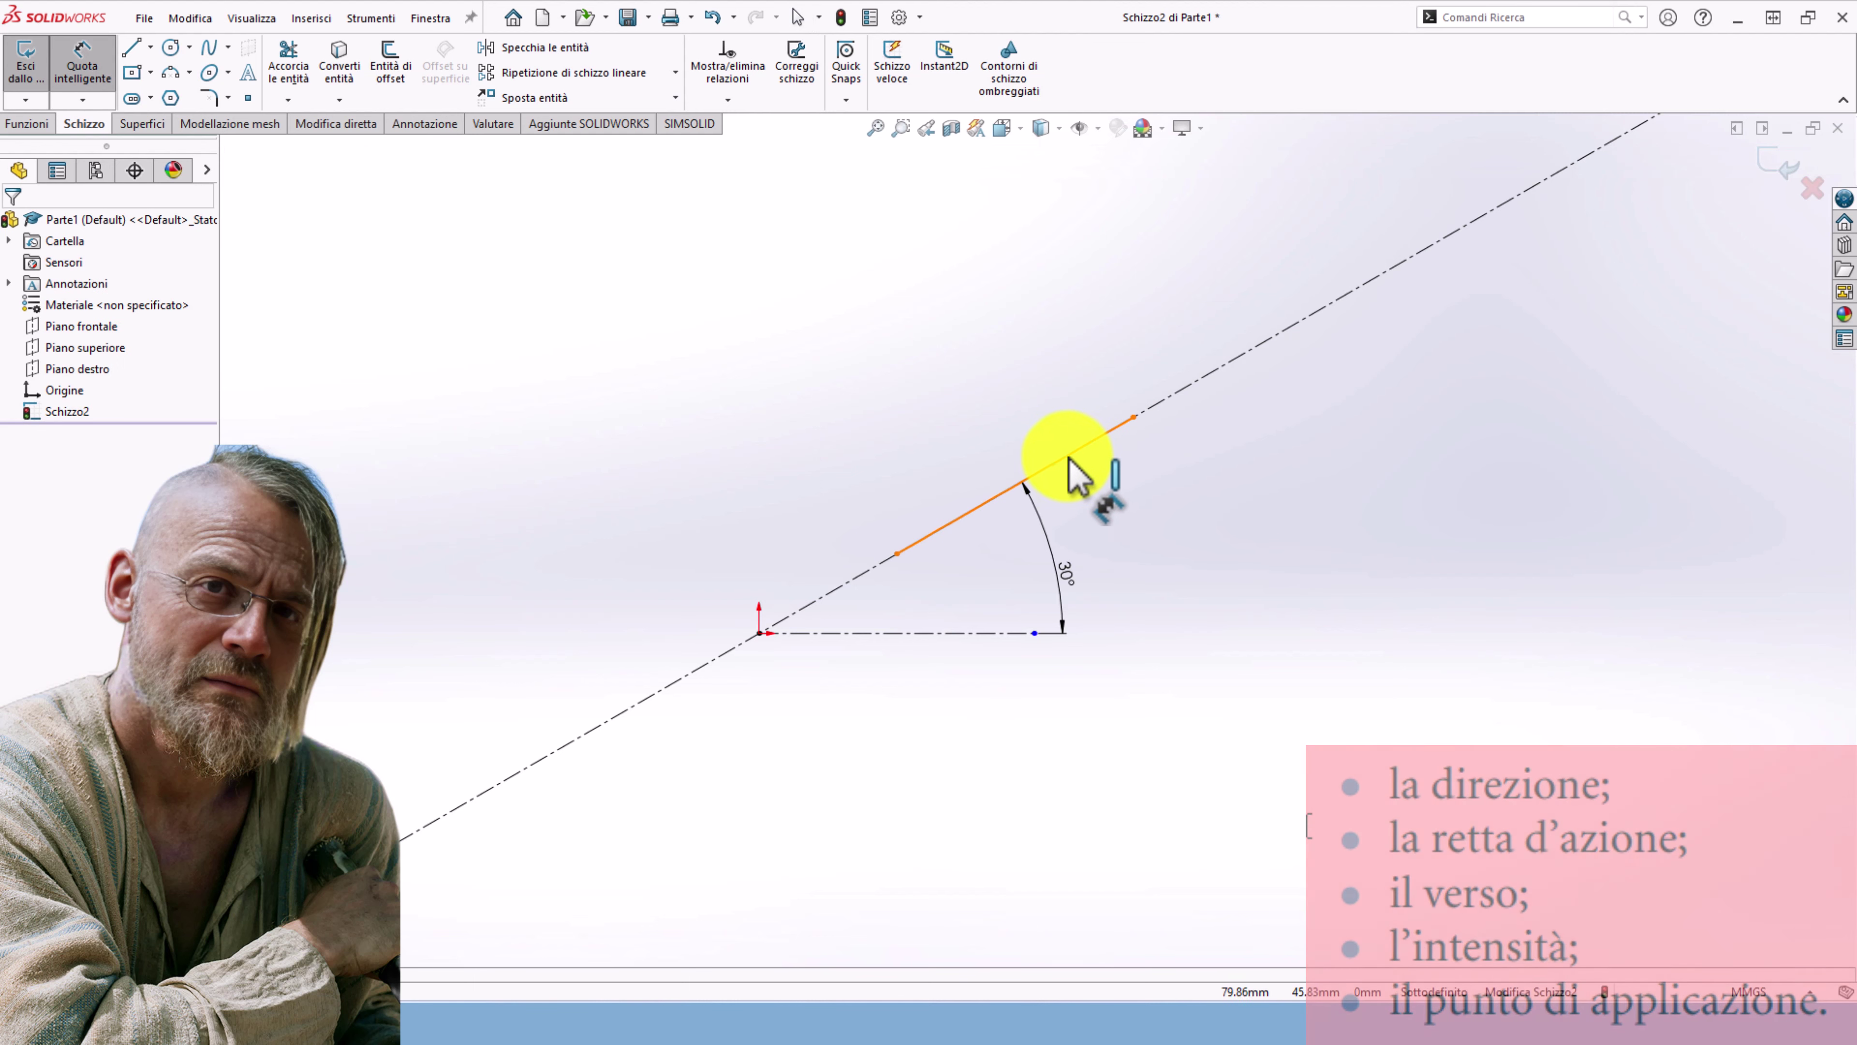
left_click(1119, 433)
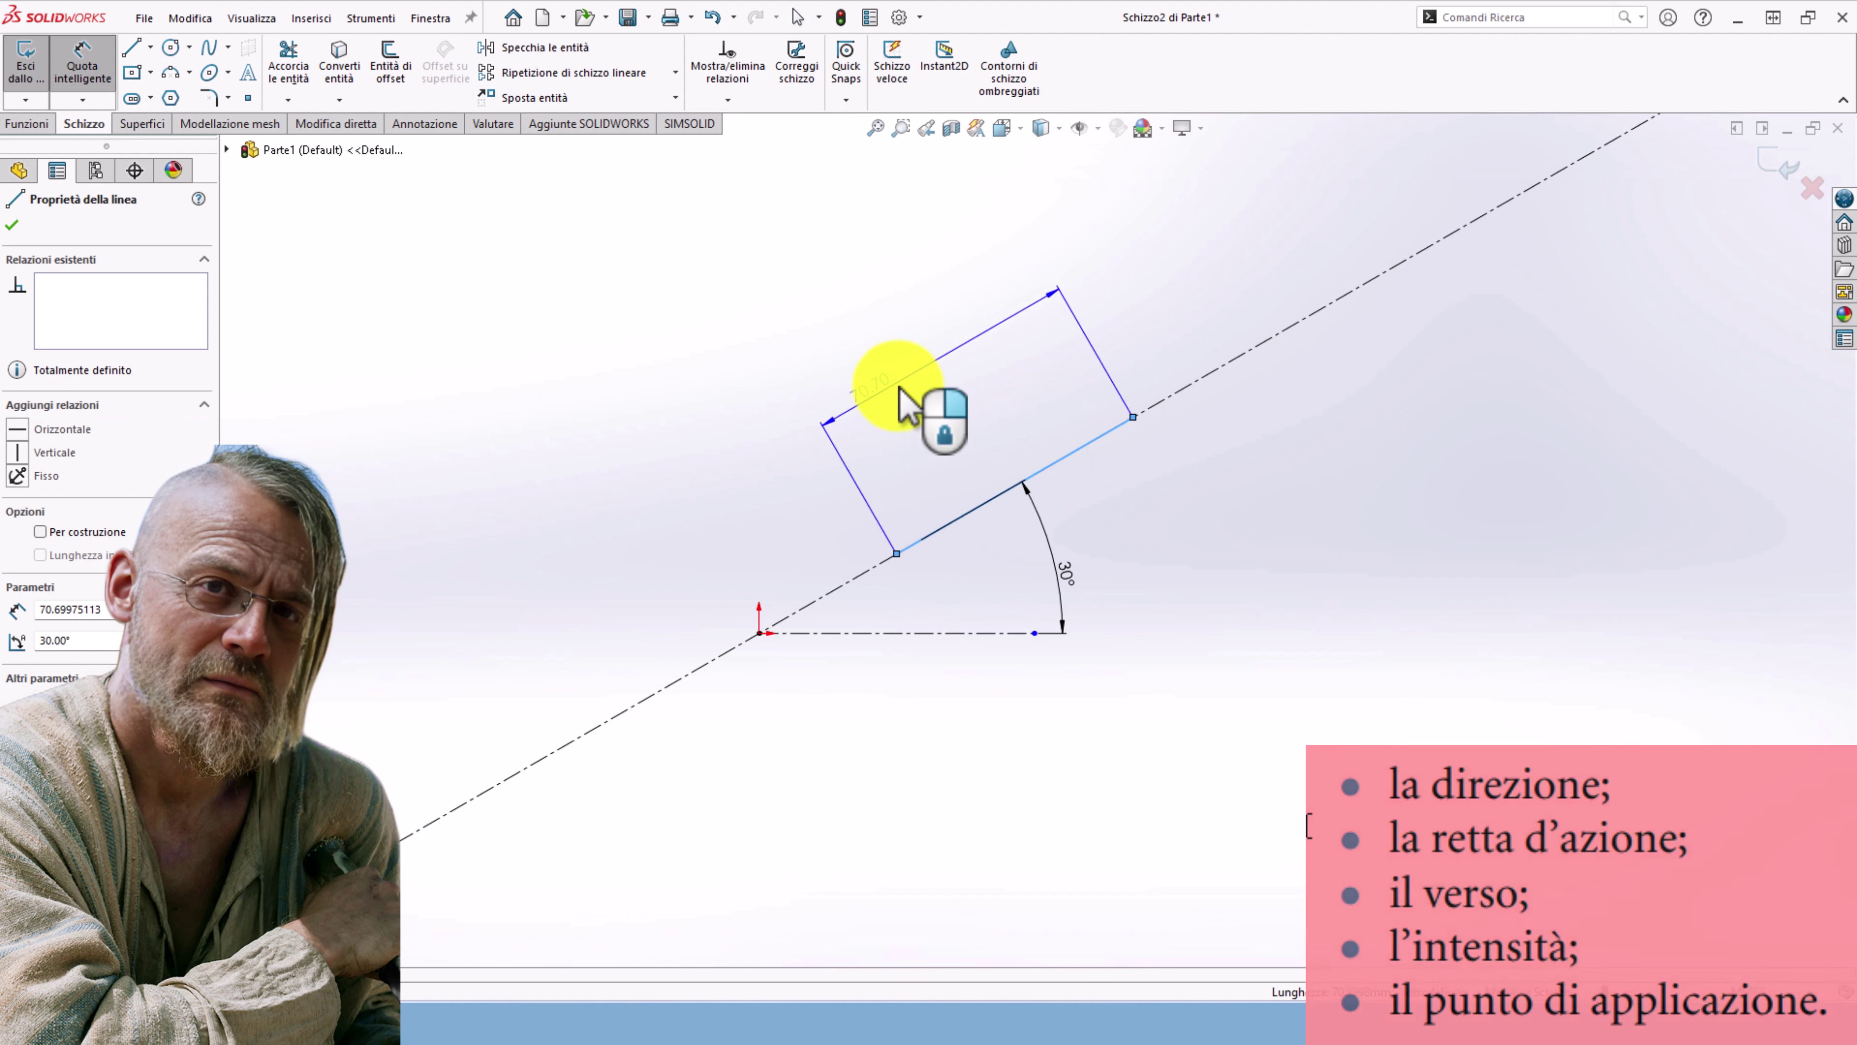
left_click(875, 401)
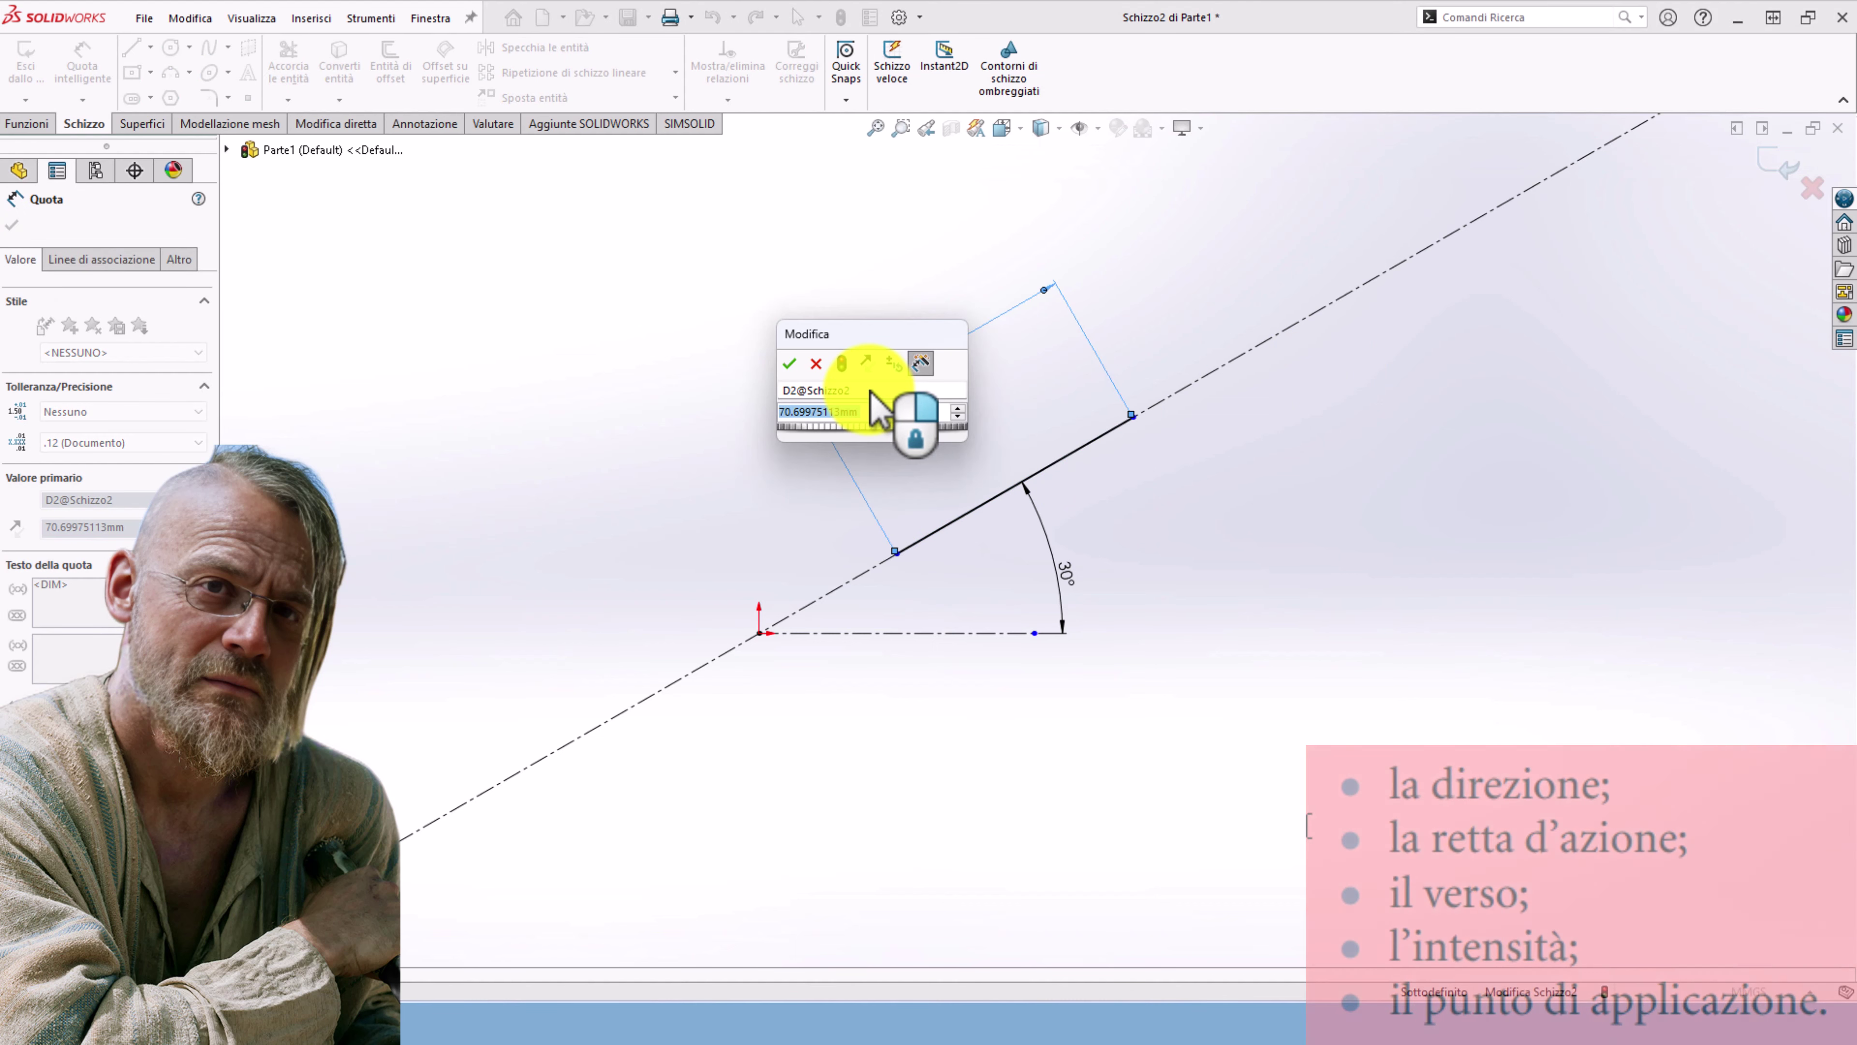
type("30")
key("Return")
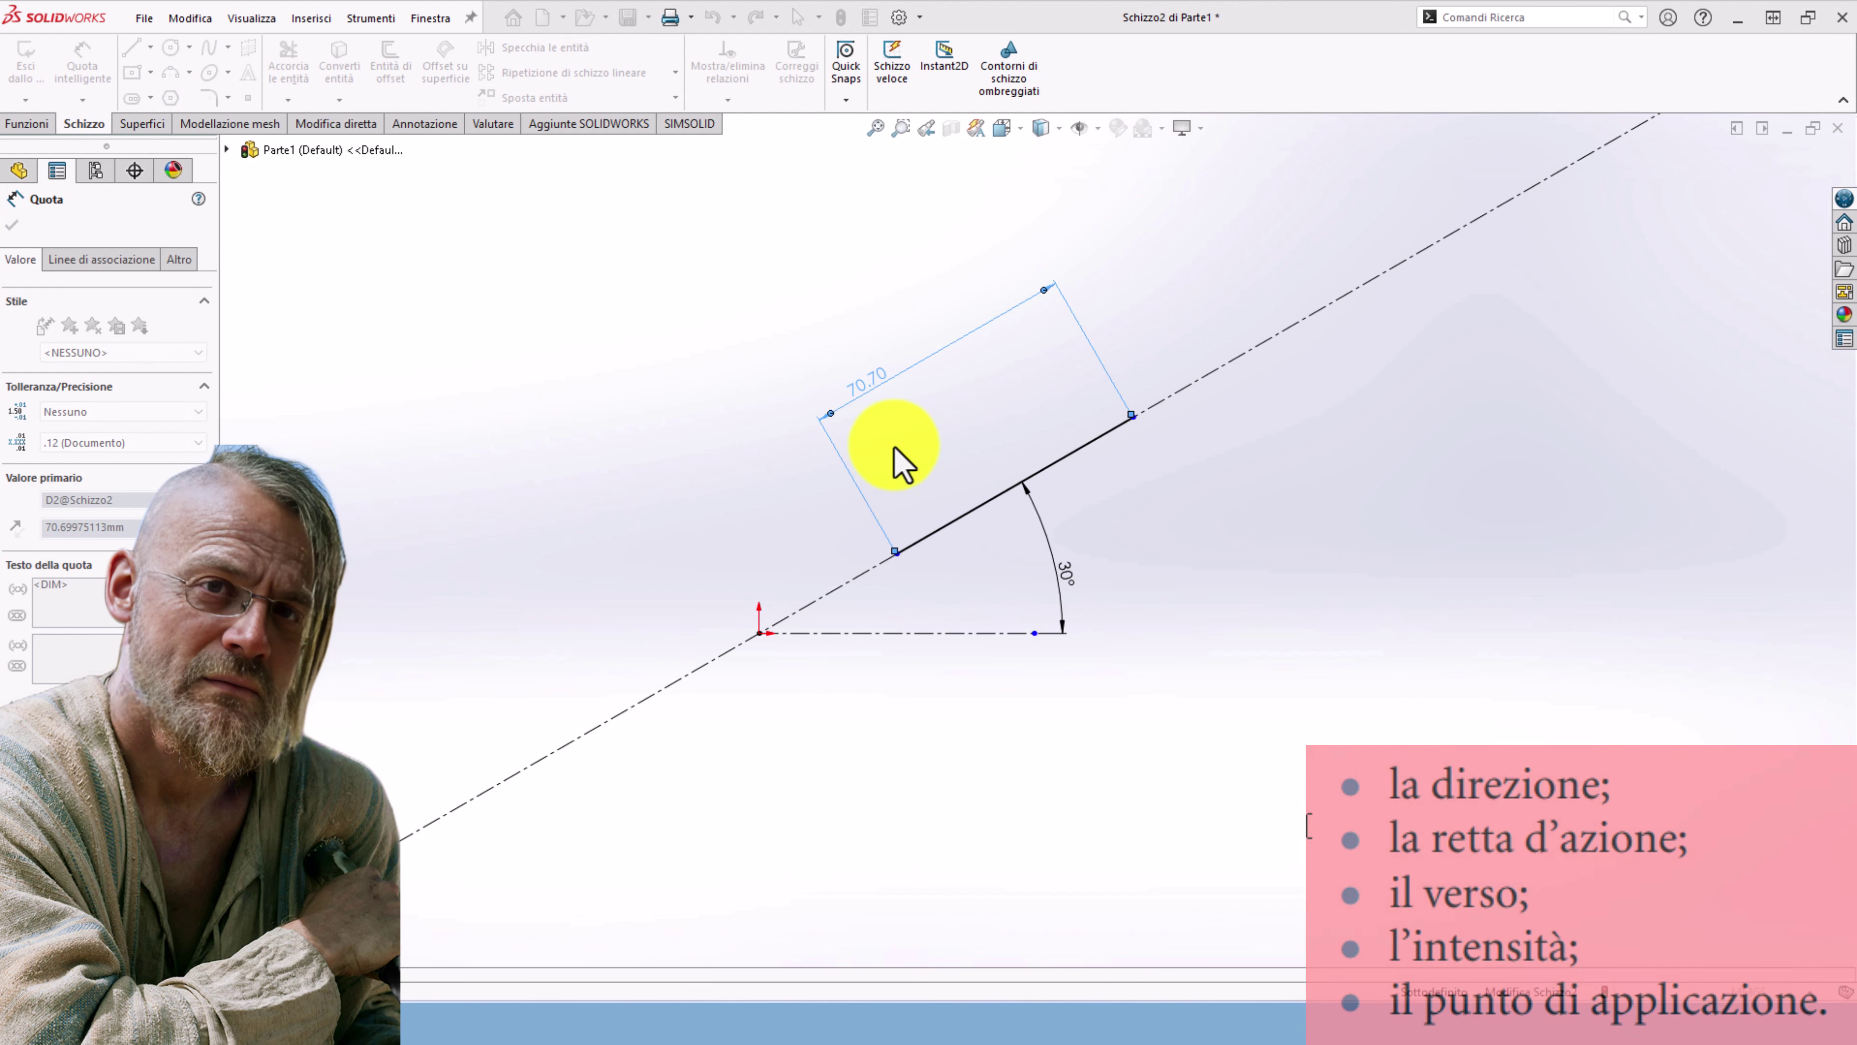
scroll(892, 490, "down", 2)
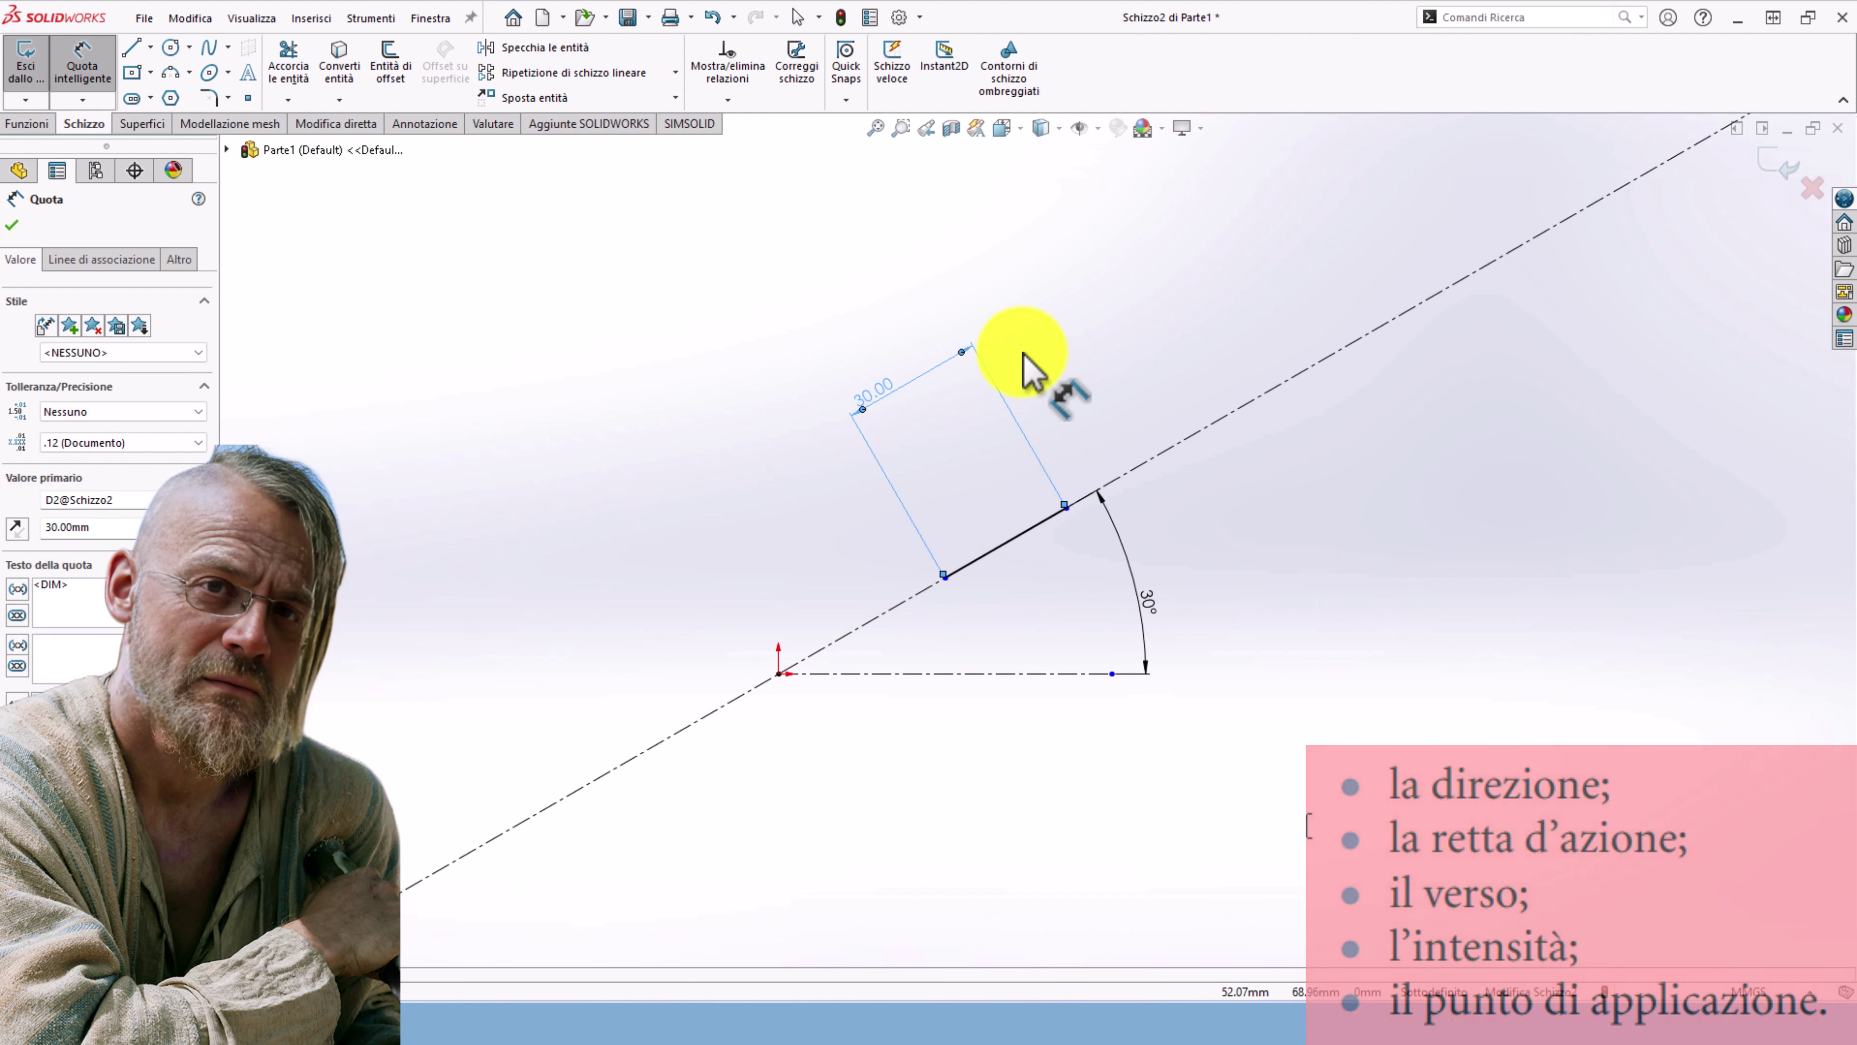
scroll(1075, 545, "down", 3)
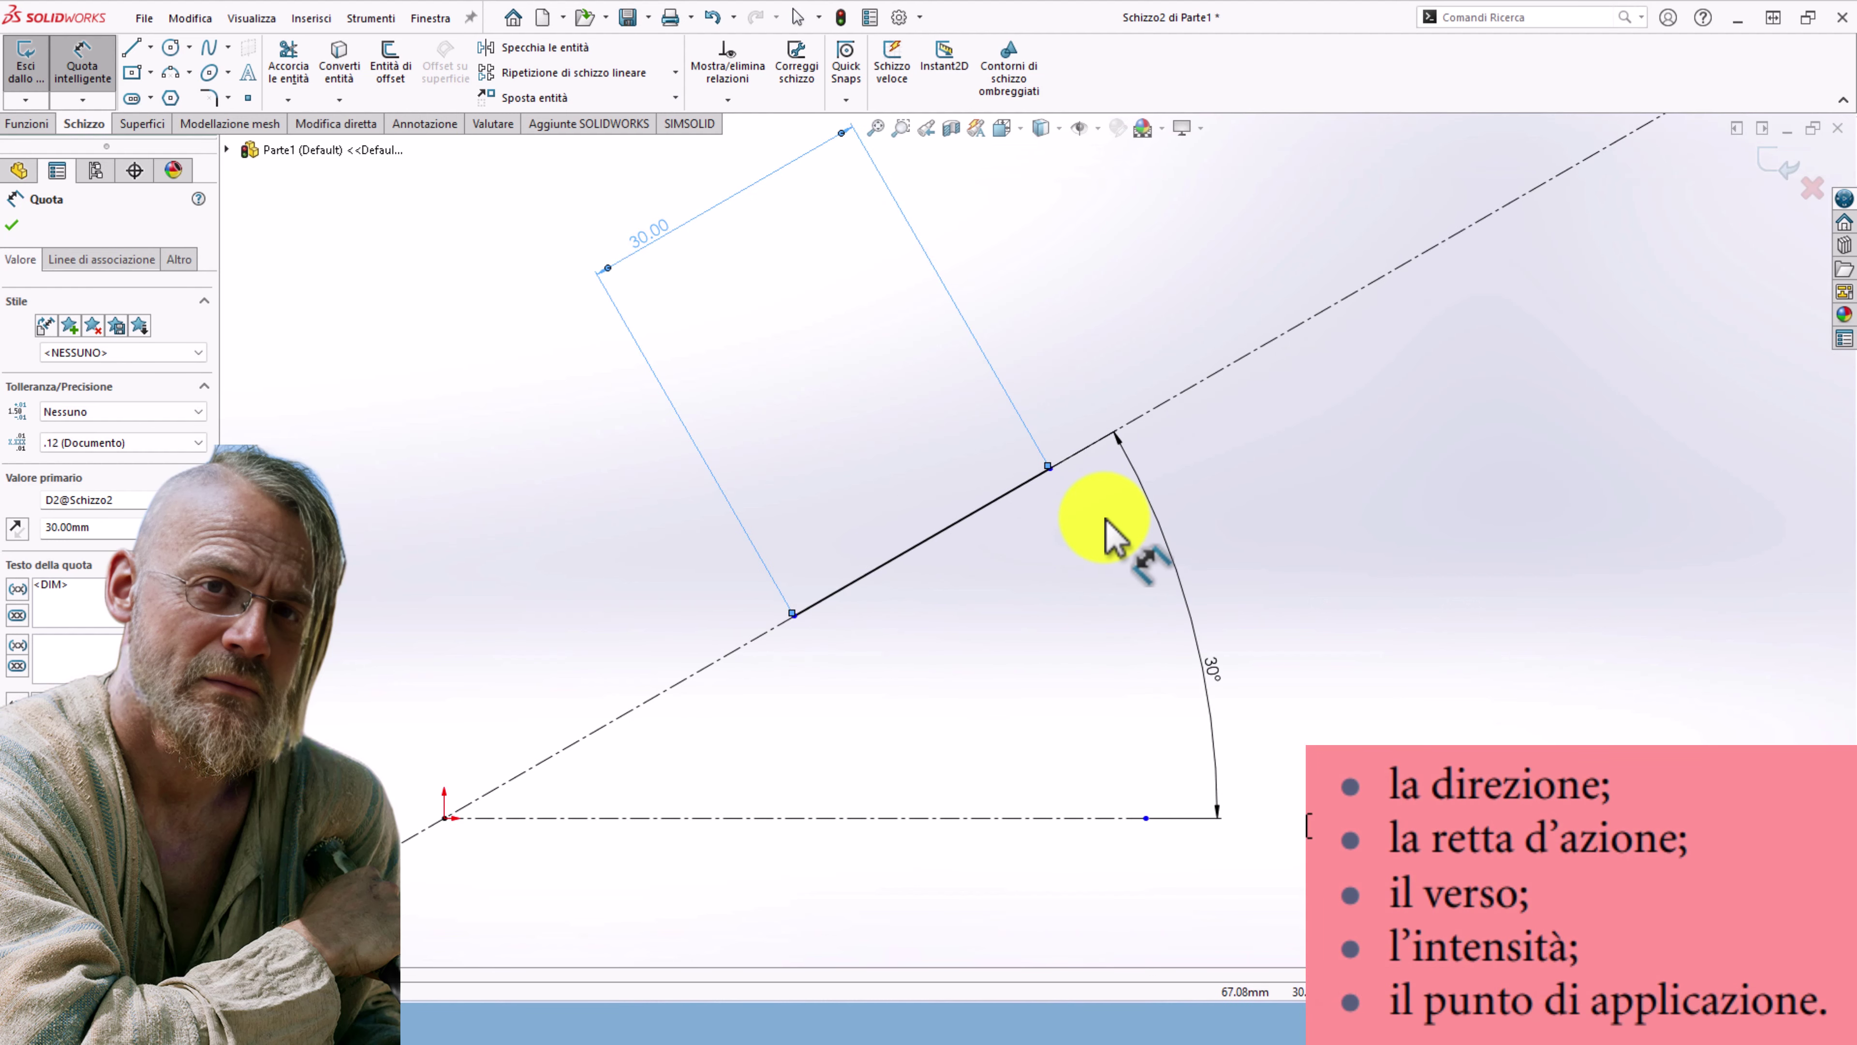
- Draw the triangular arrowhead lines at the upper end of the 30 mm segment
left_click(132, 49)
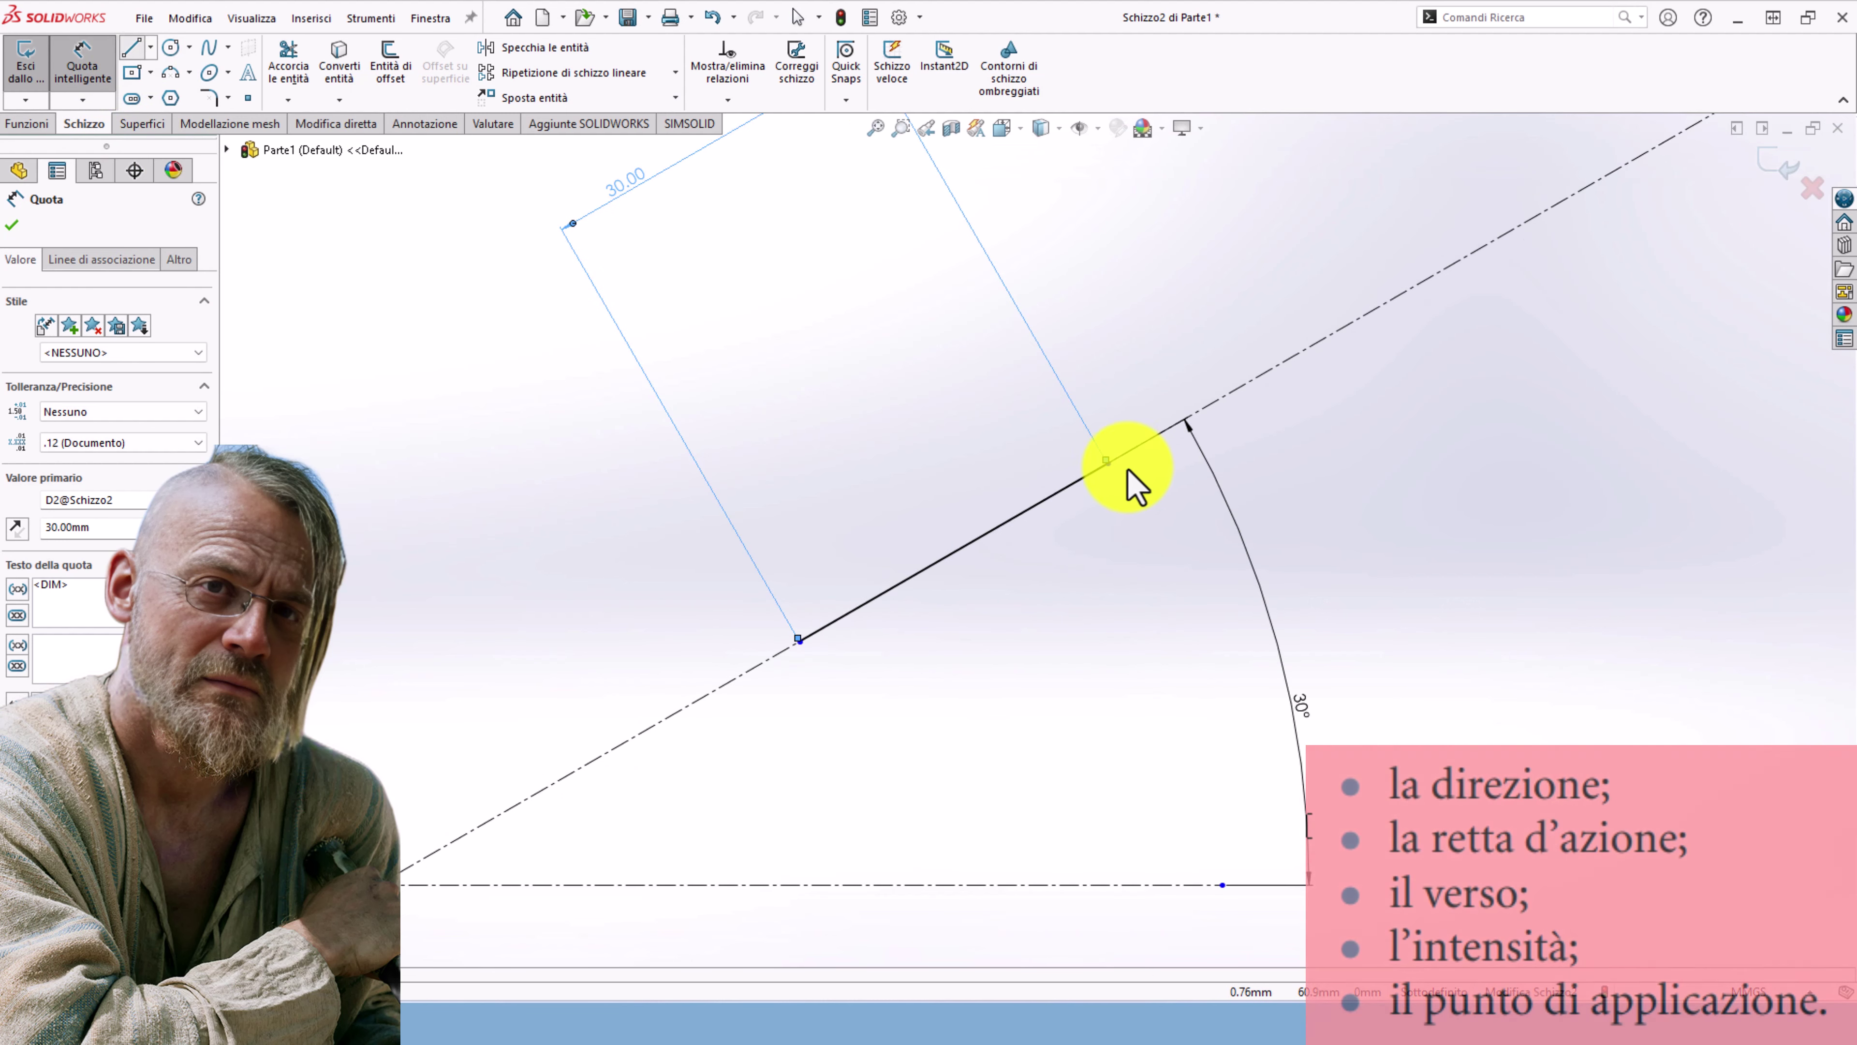
scroll(1133, 486, "down", 3)
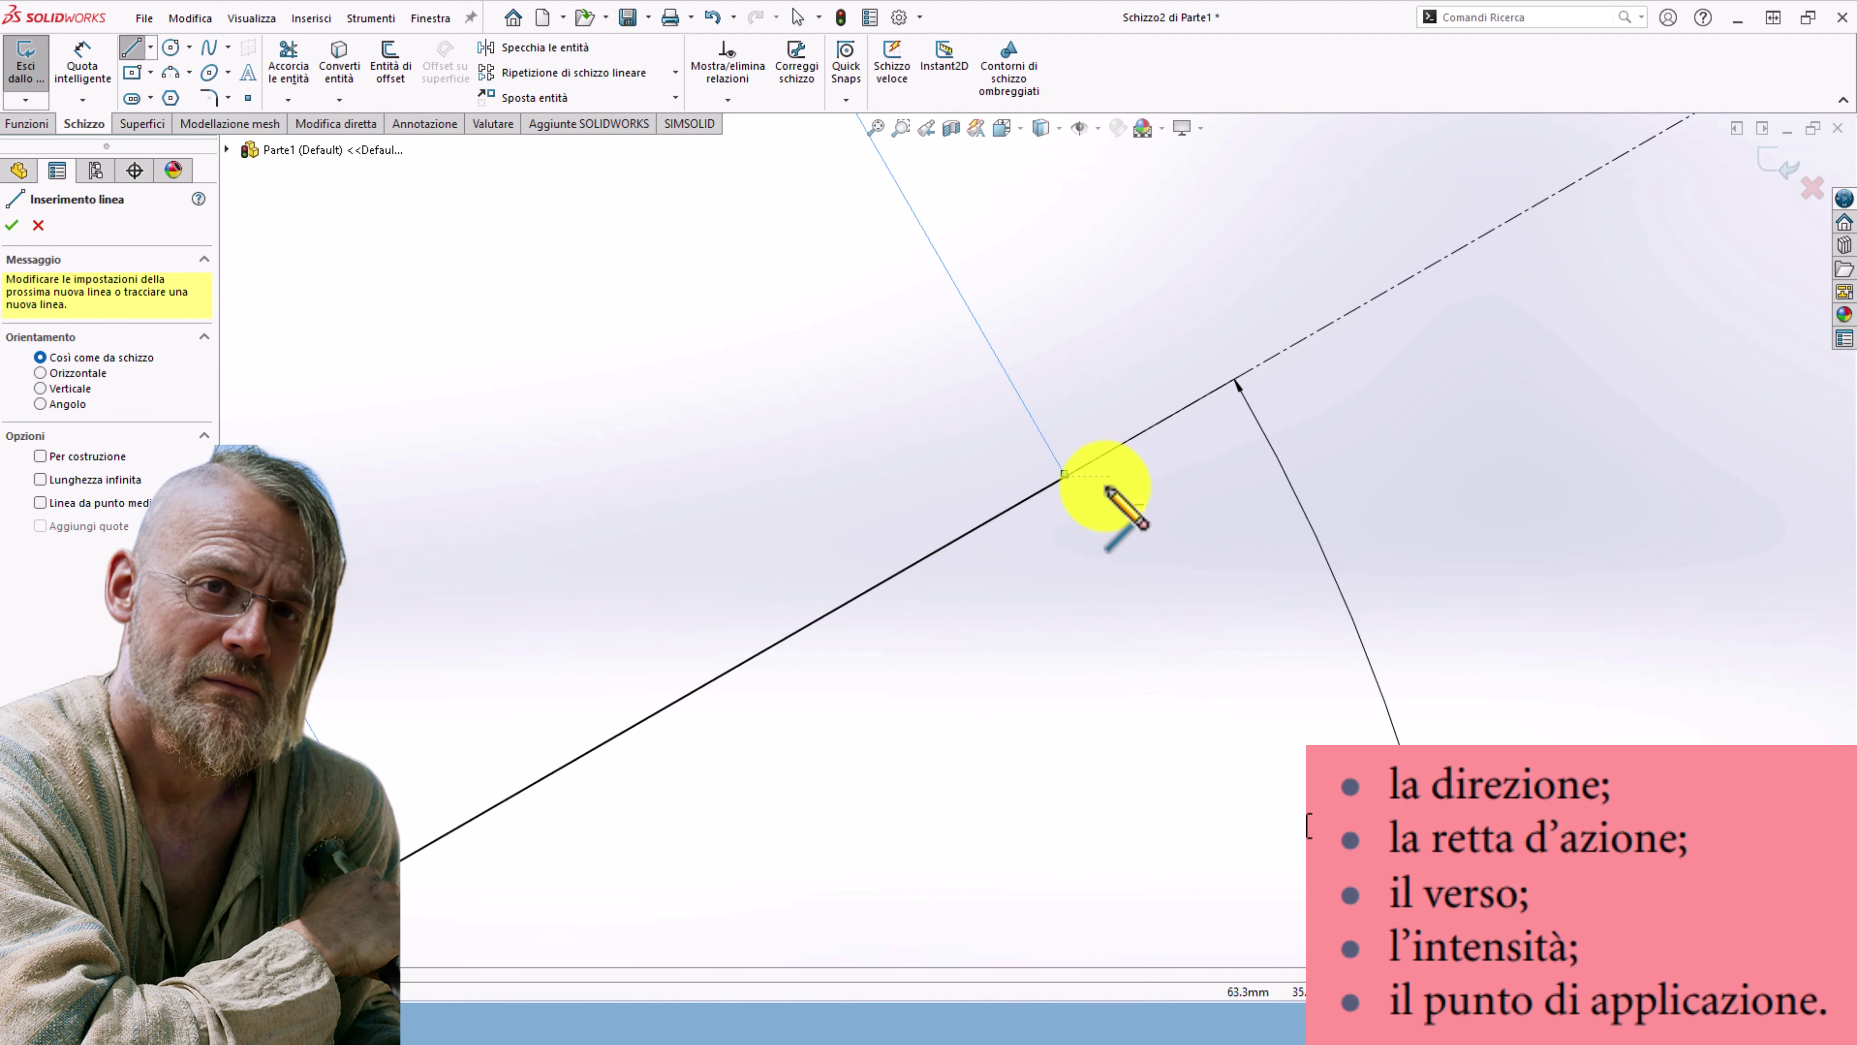
left_click(1047, 520)
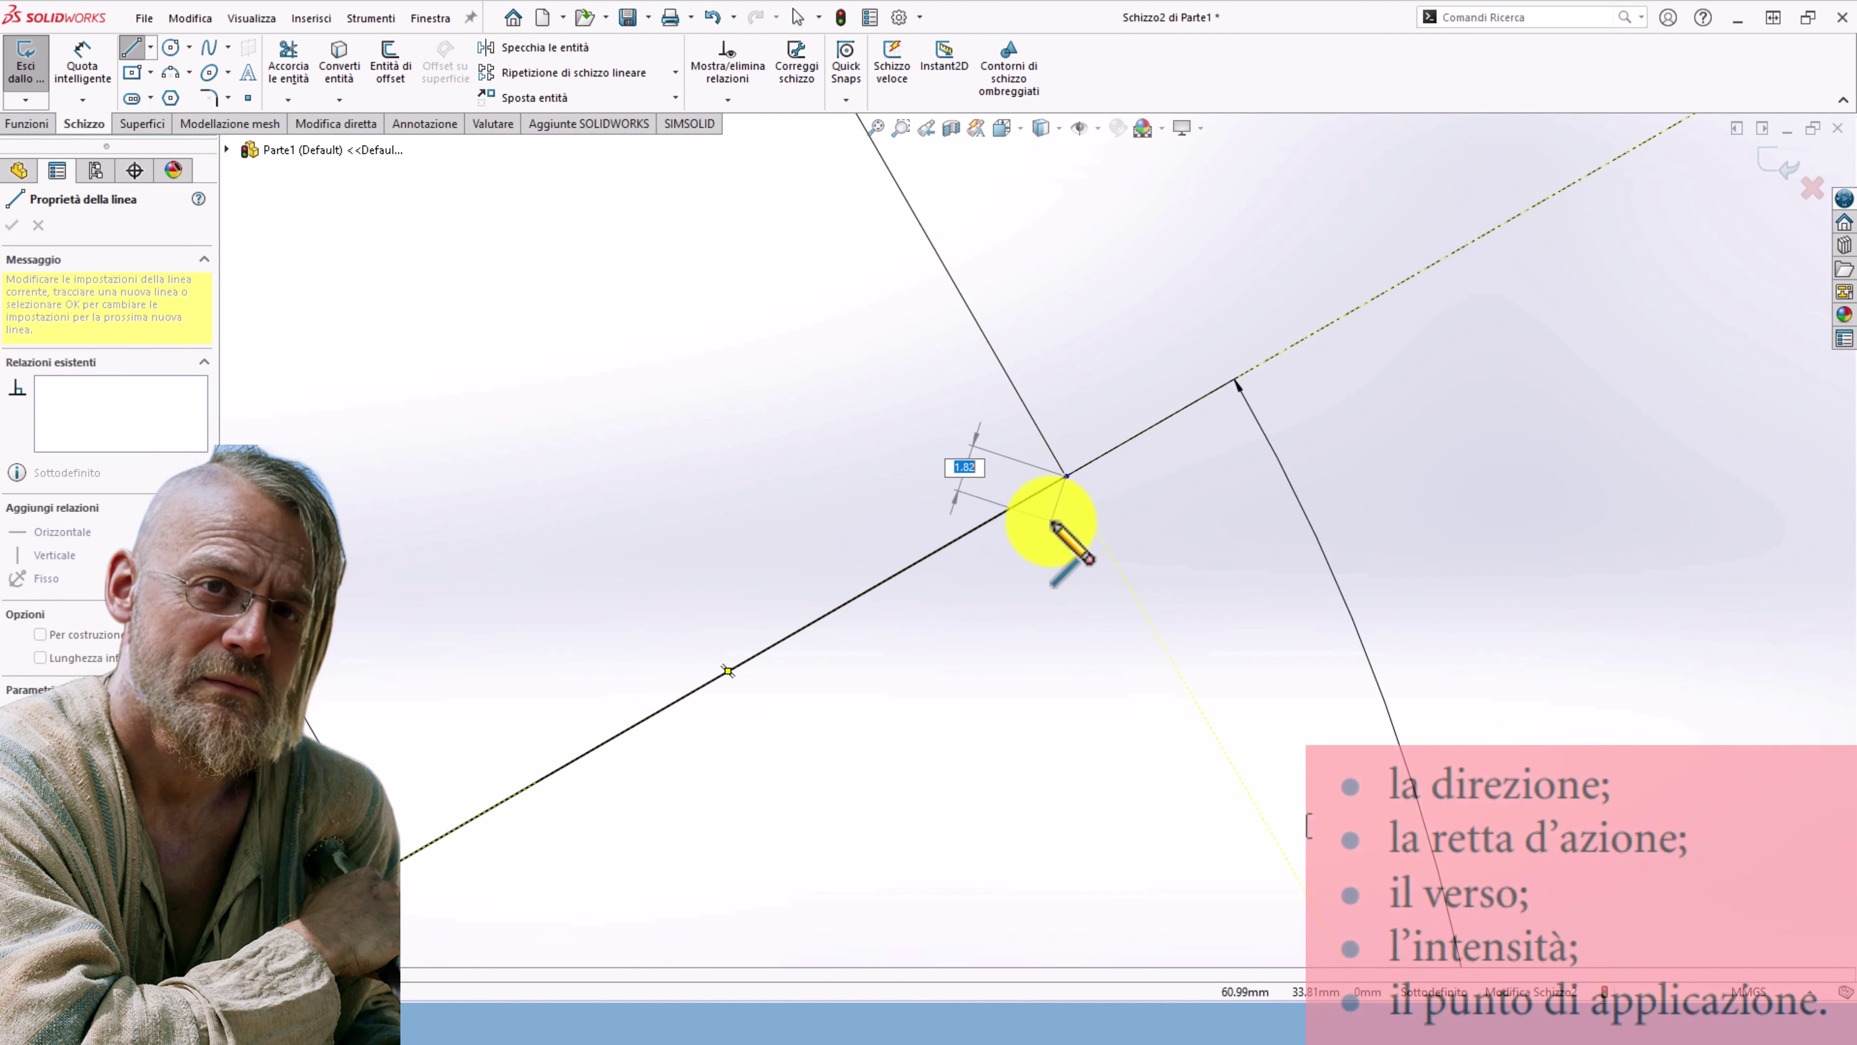
left_click(1020, 470)
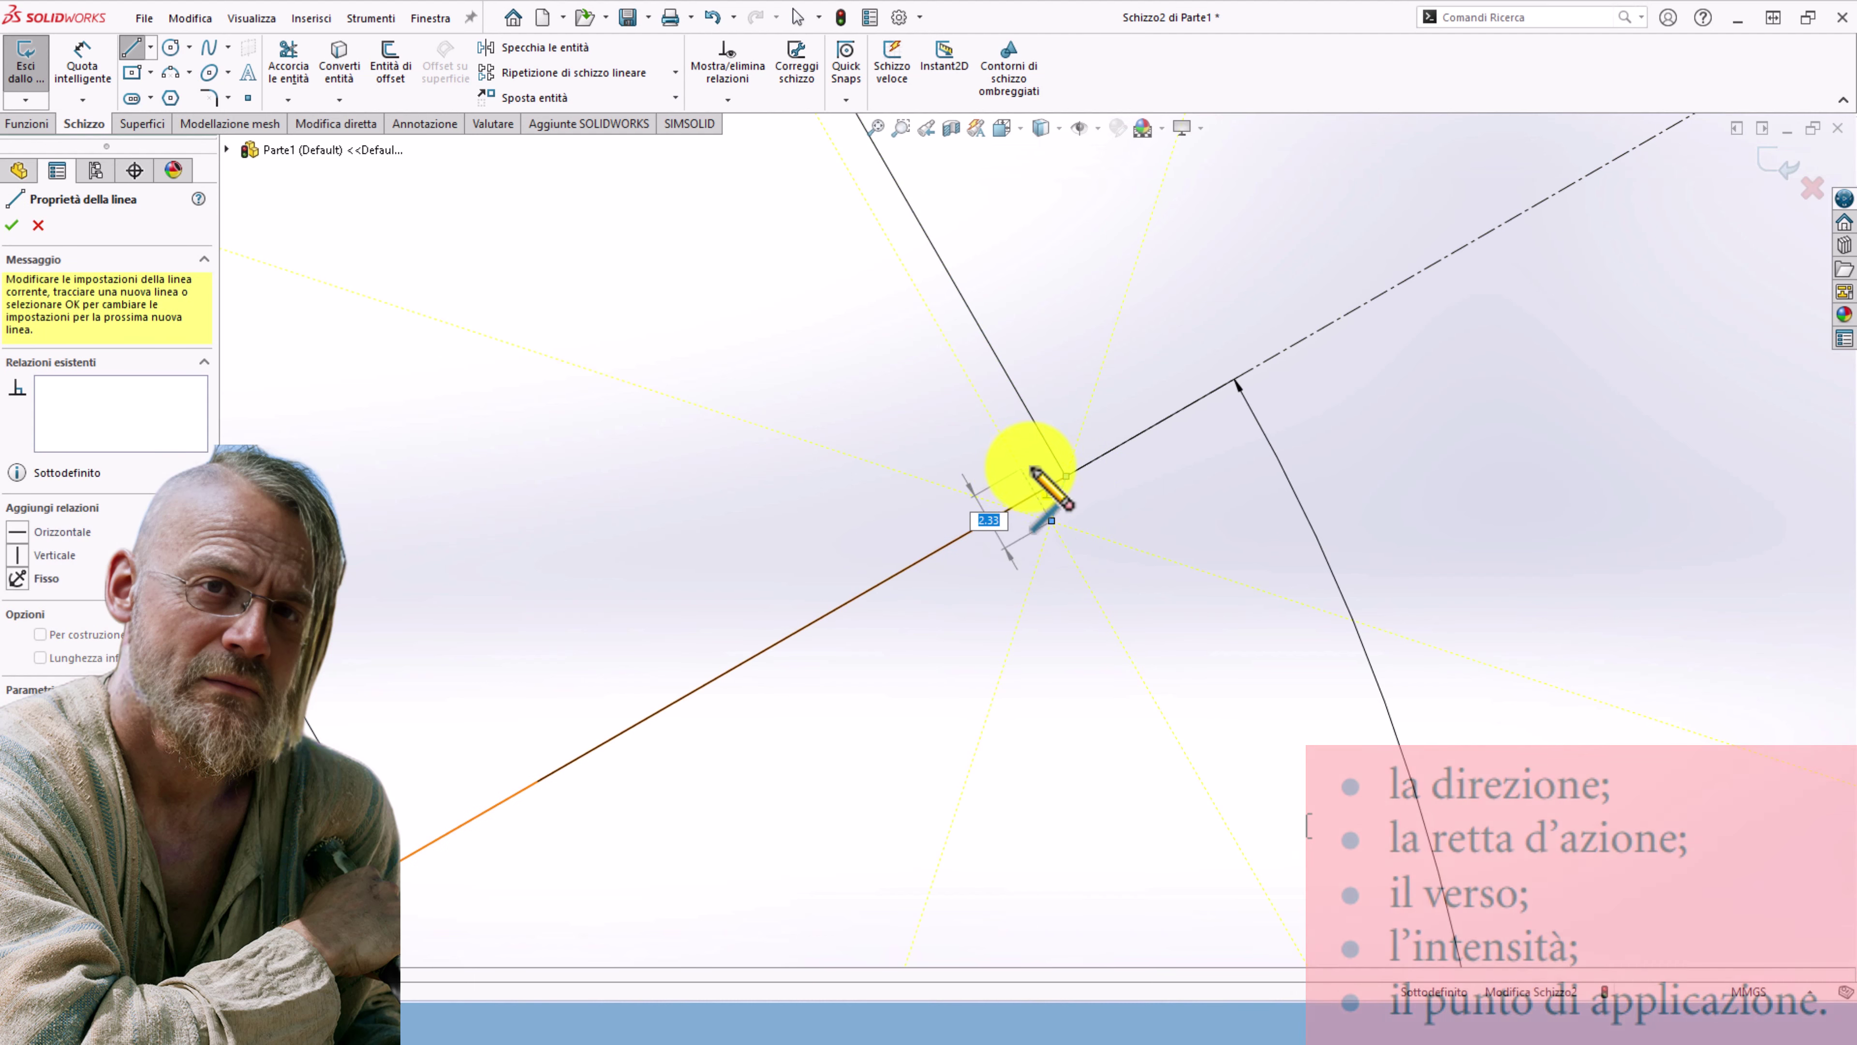
left_click(1066, 477)
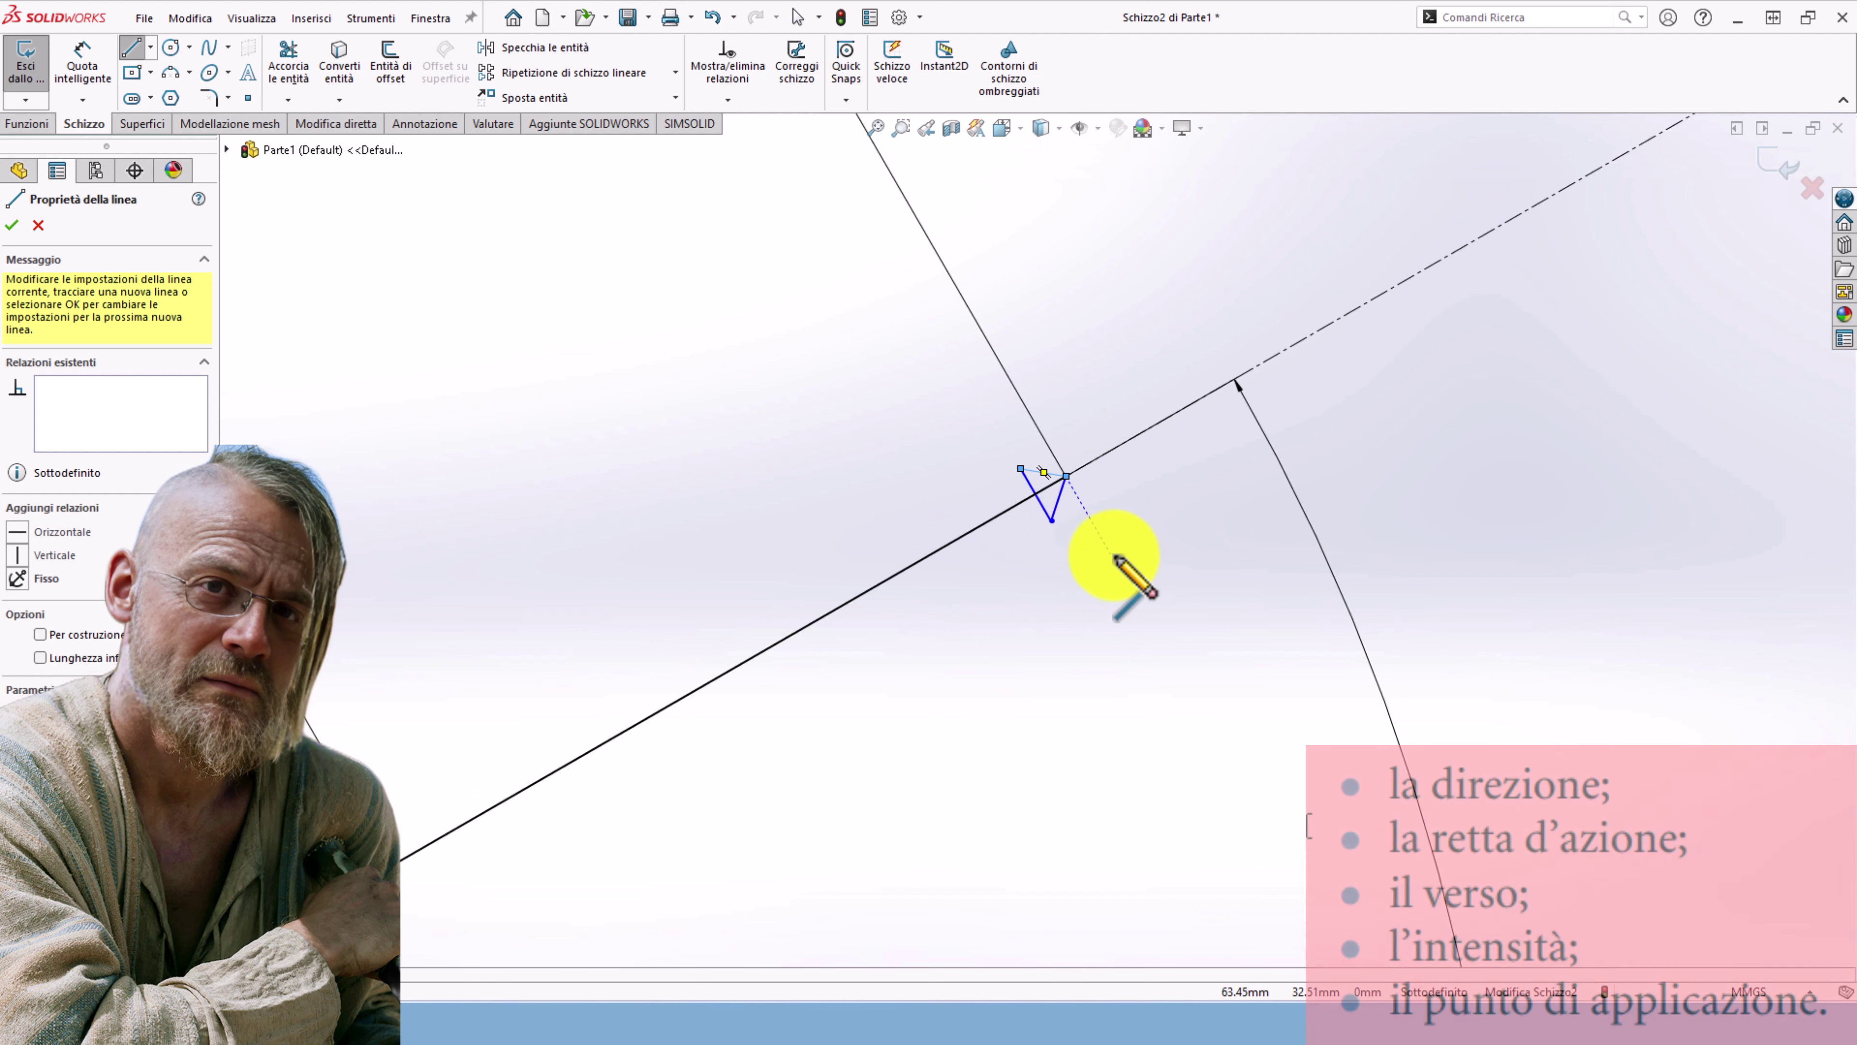
key("Escape")
key("ctrl+8")
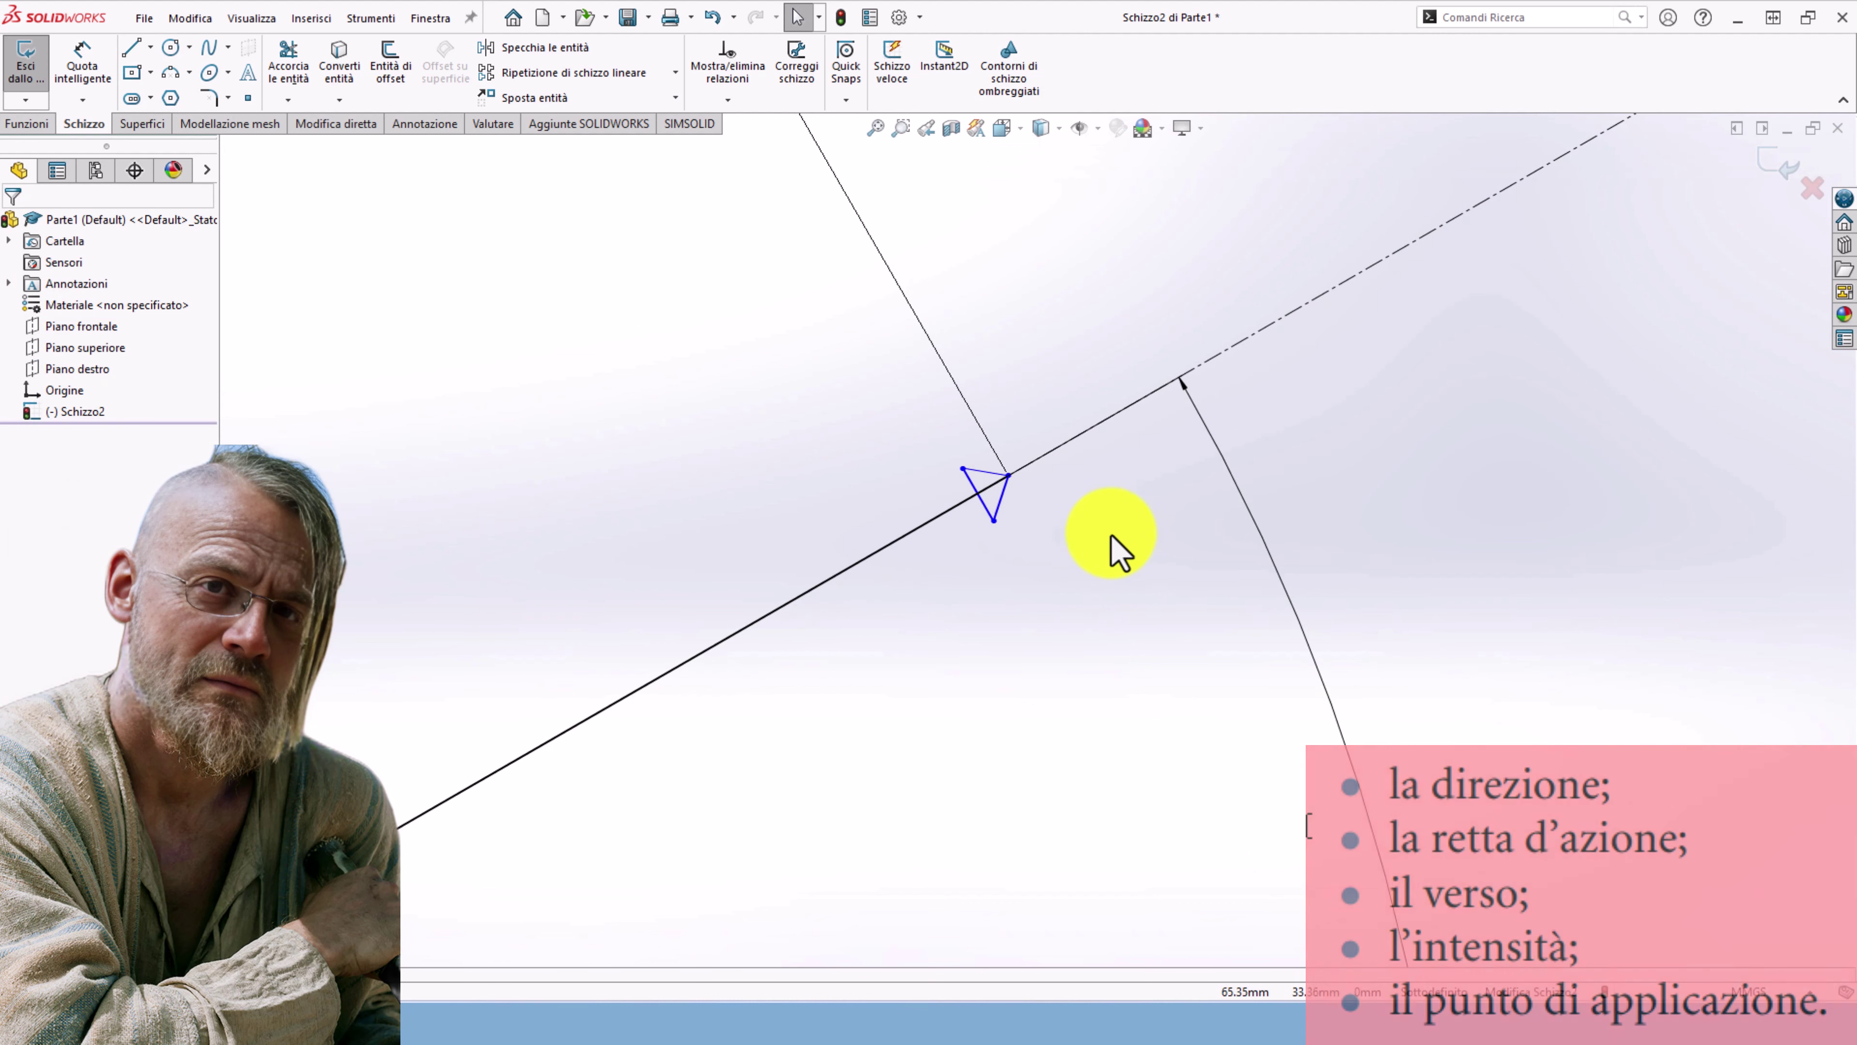
scroll(1125, 563, "up", 2)
scroll(1128, 571, "up", 2)
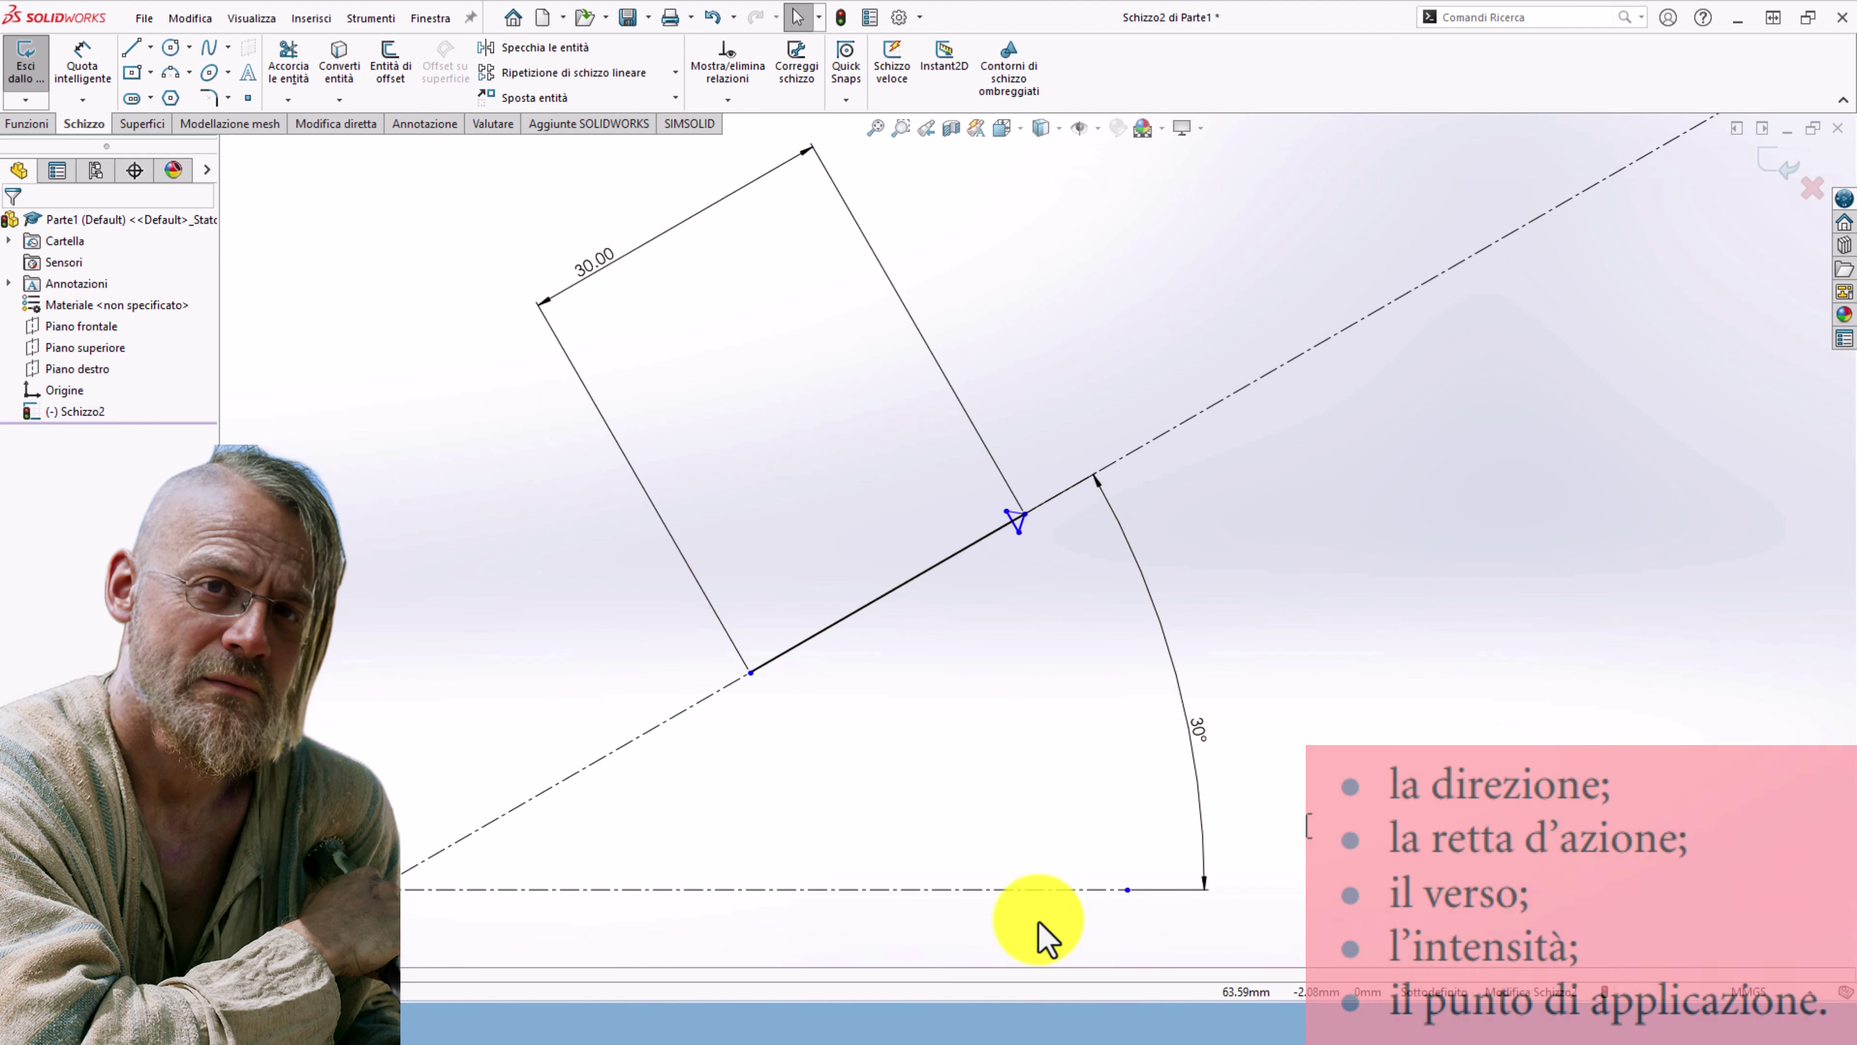
- Remove the stray 35.57 horizontal dimension placed from the origin
scroll(808, 726, "up", 1)
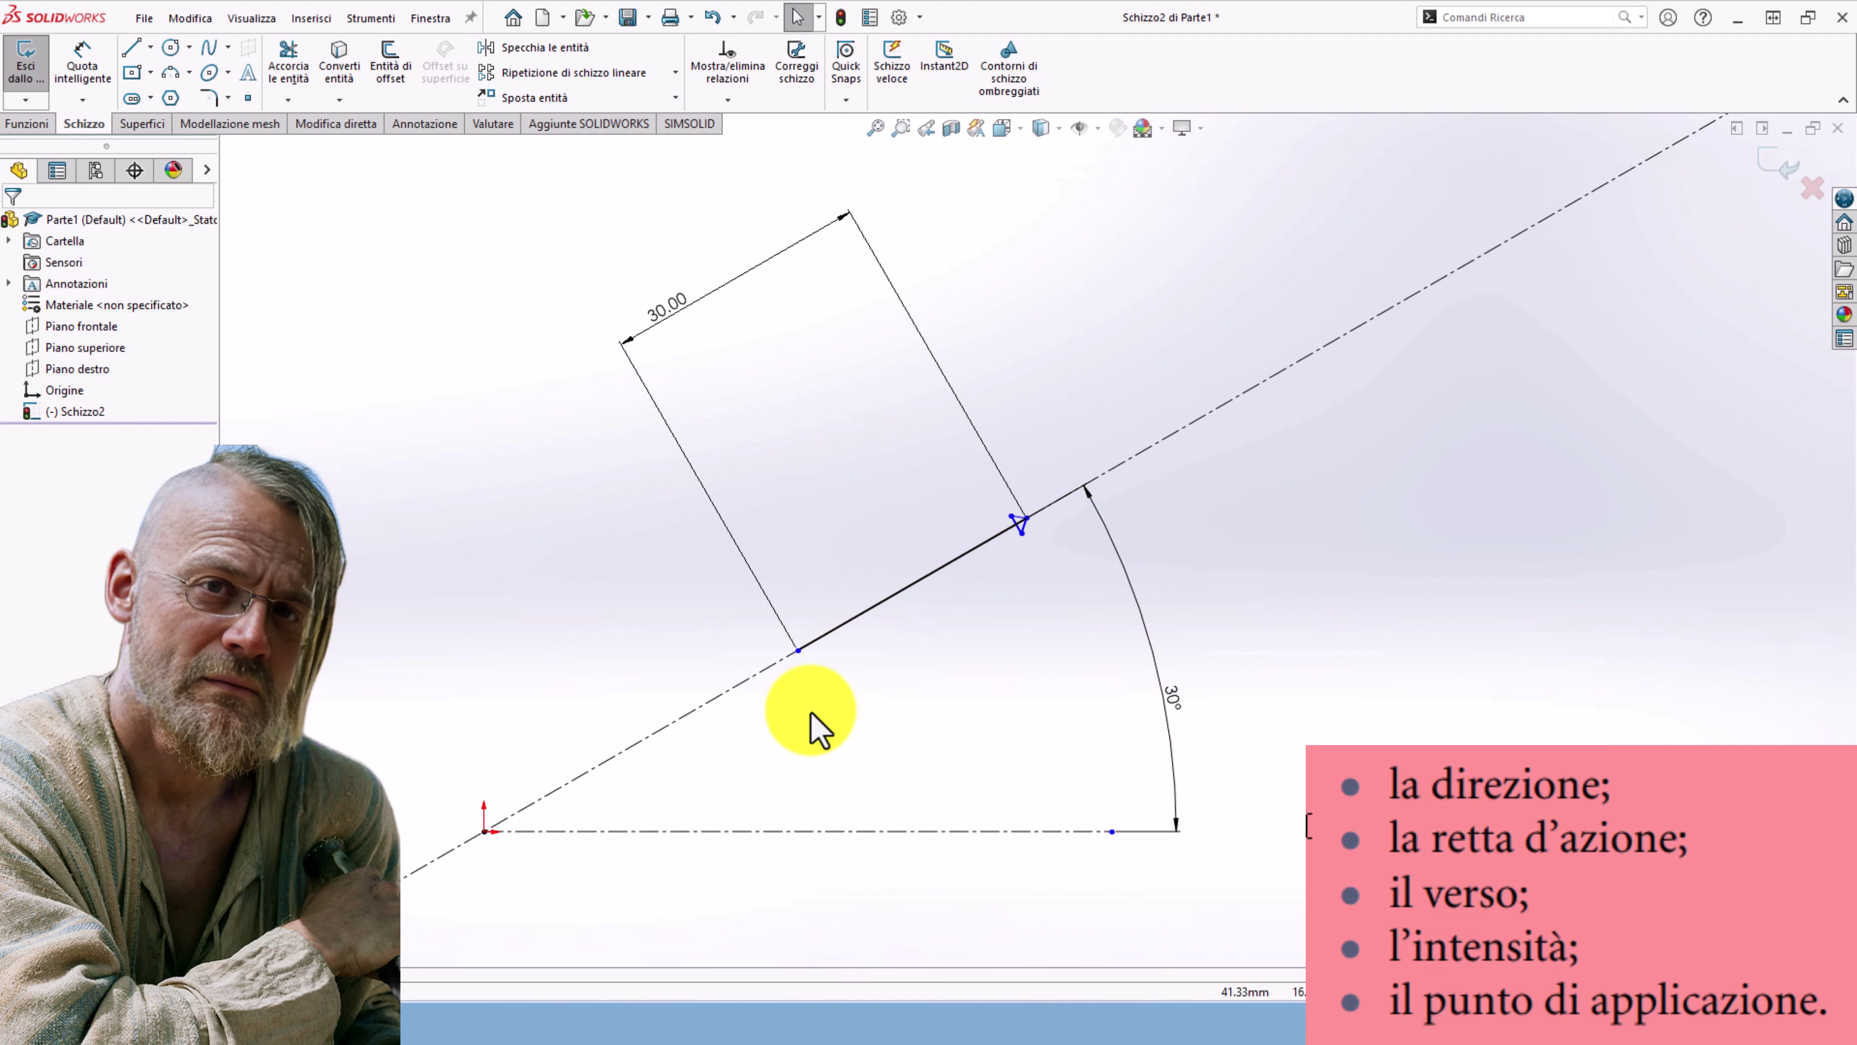
scroll(817, 755, "up", 1)
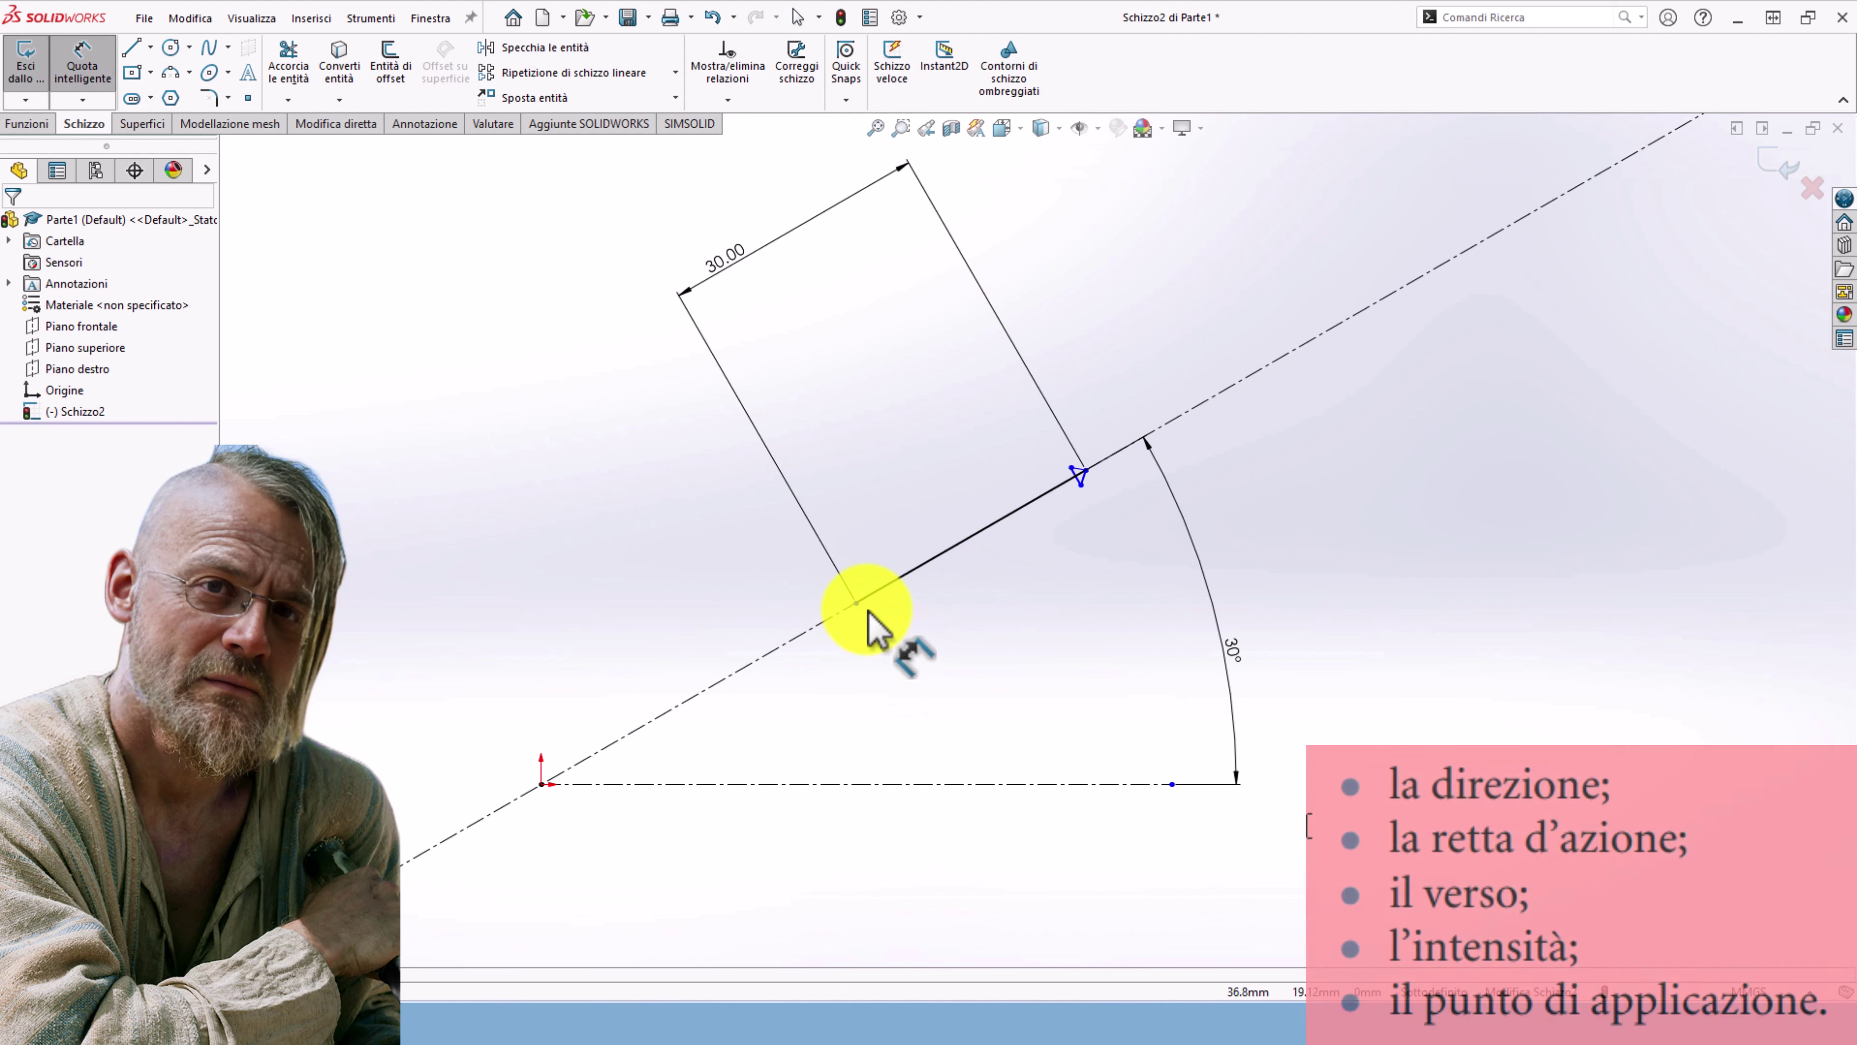
left_click(542, 785)
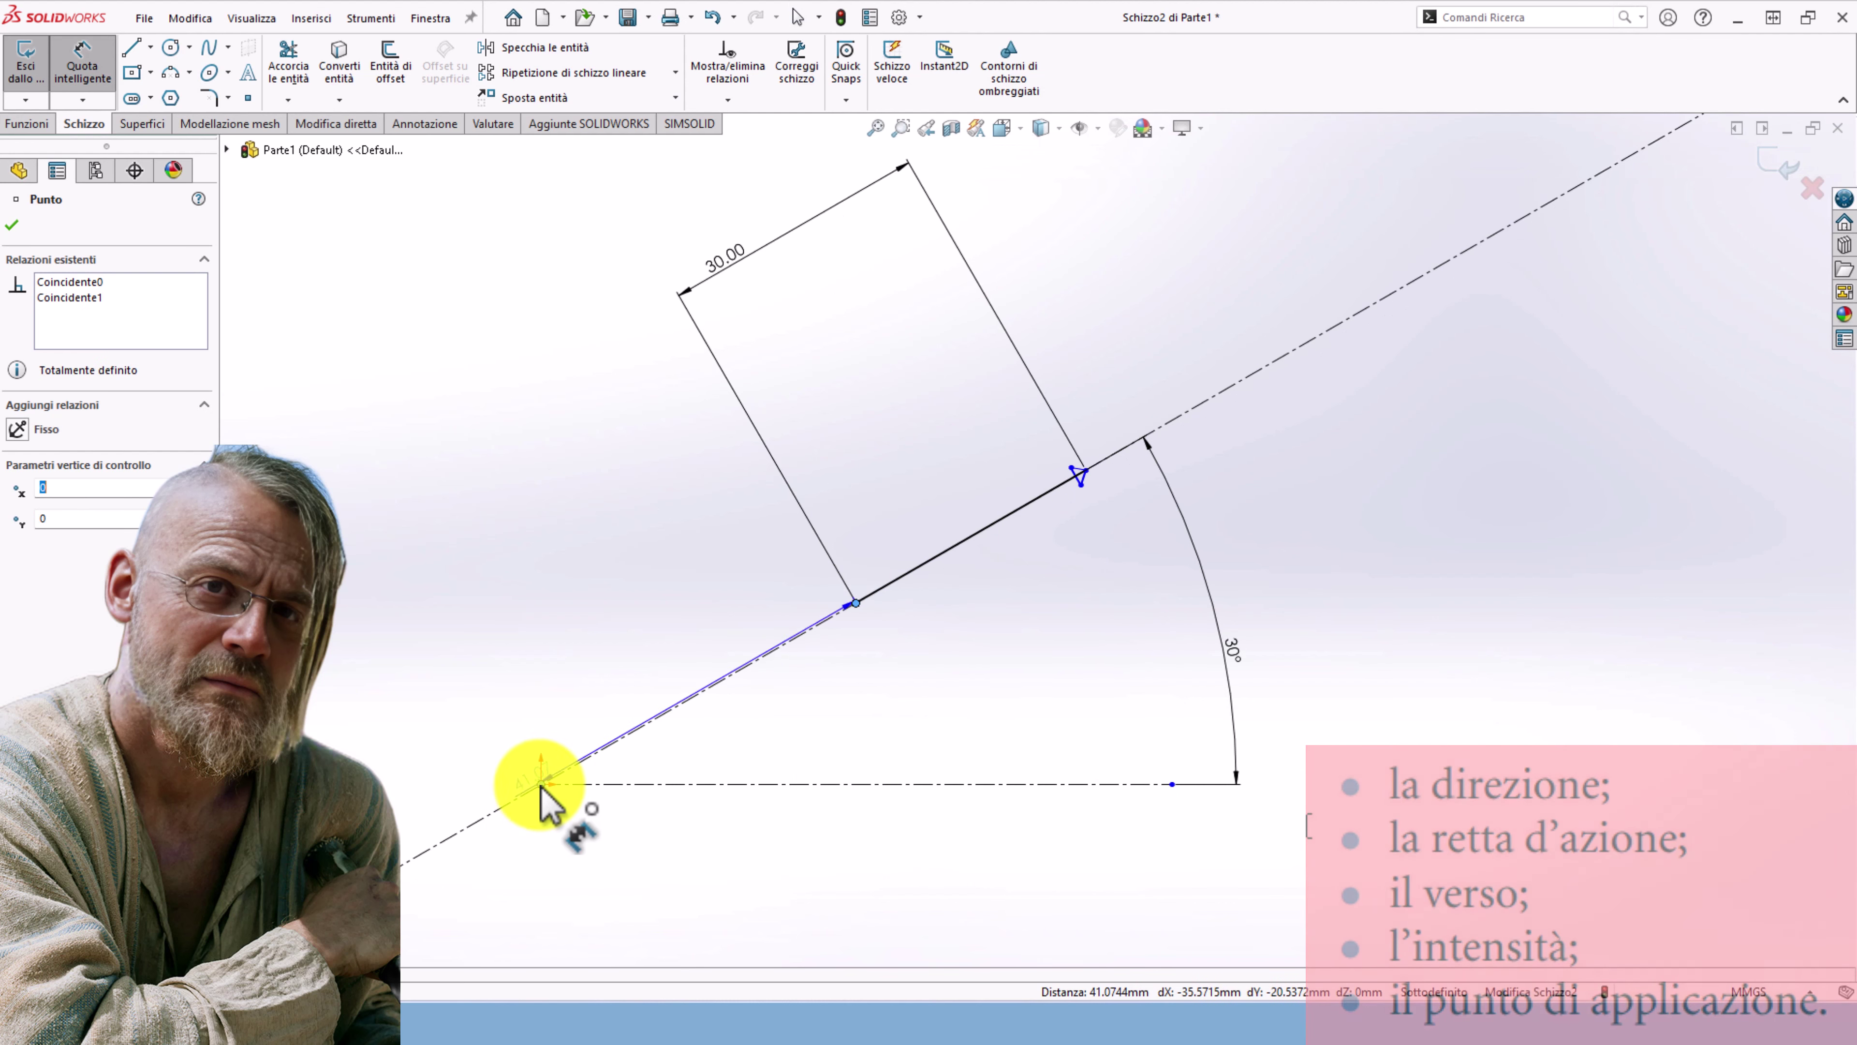
left_click(592, 596)
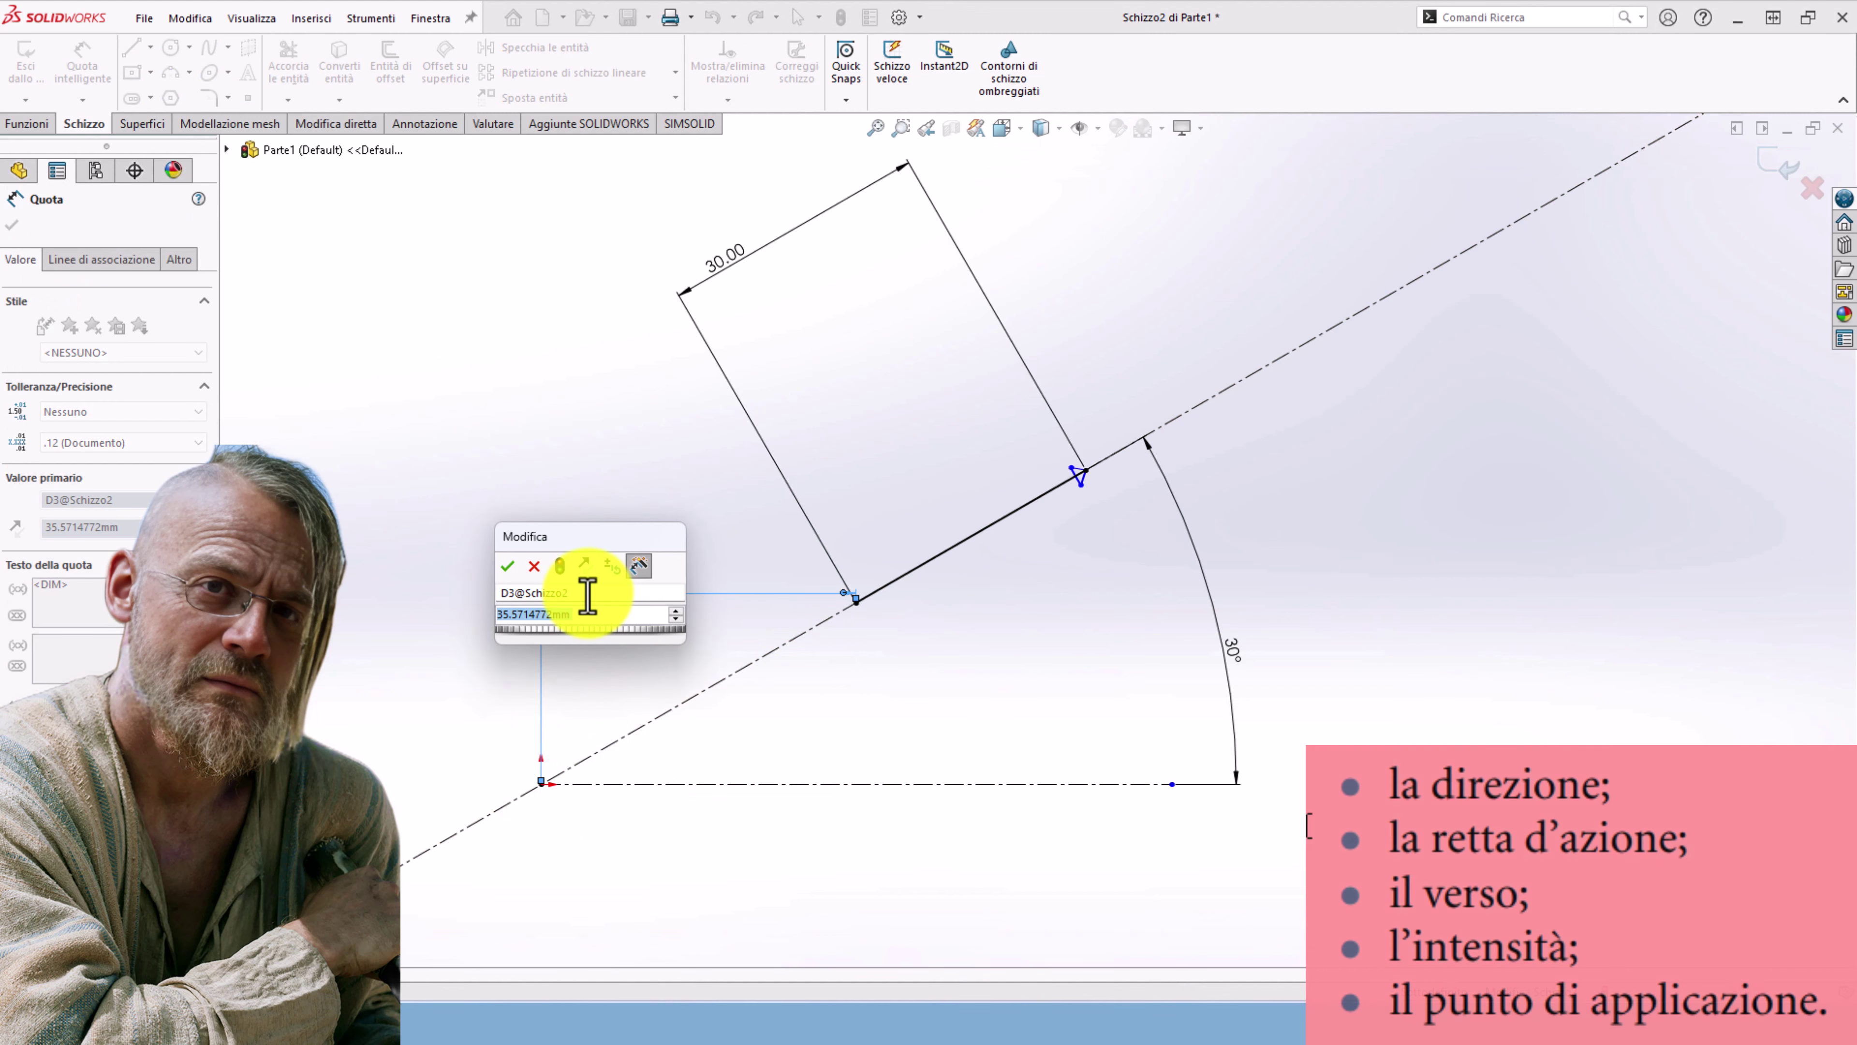
key("BackSpace")
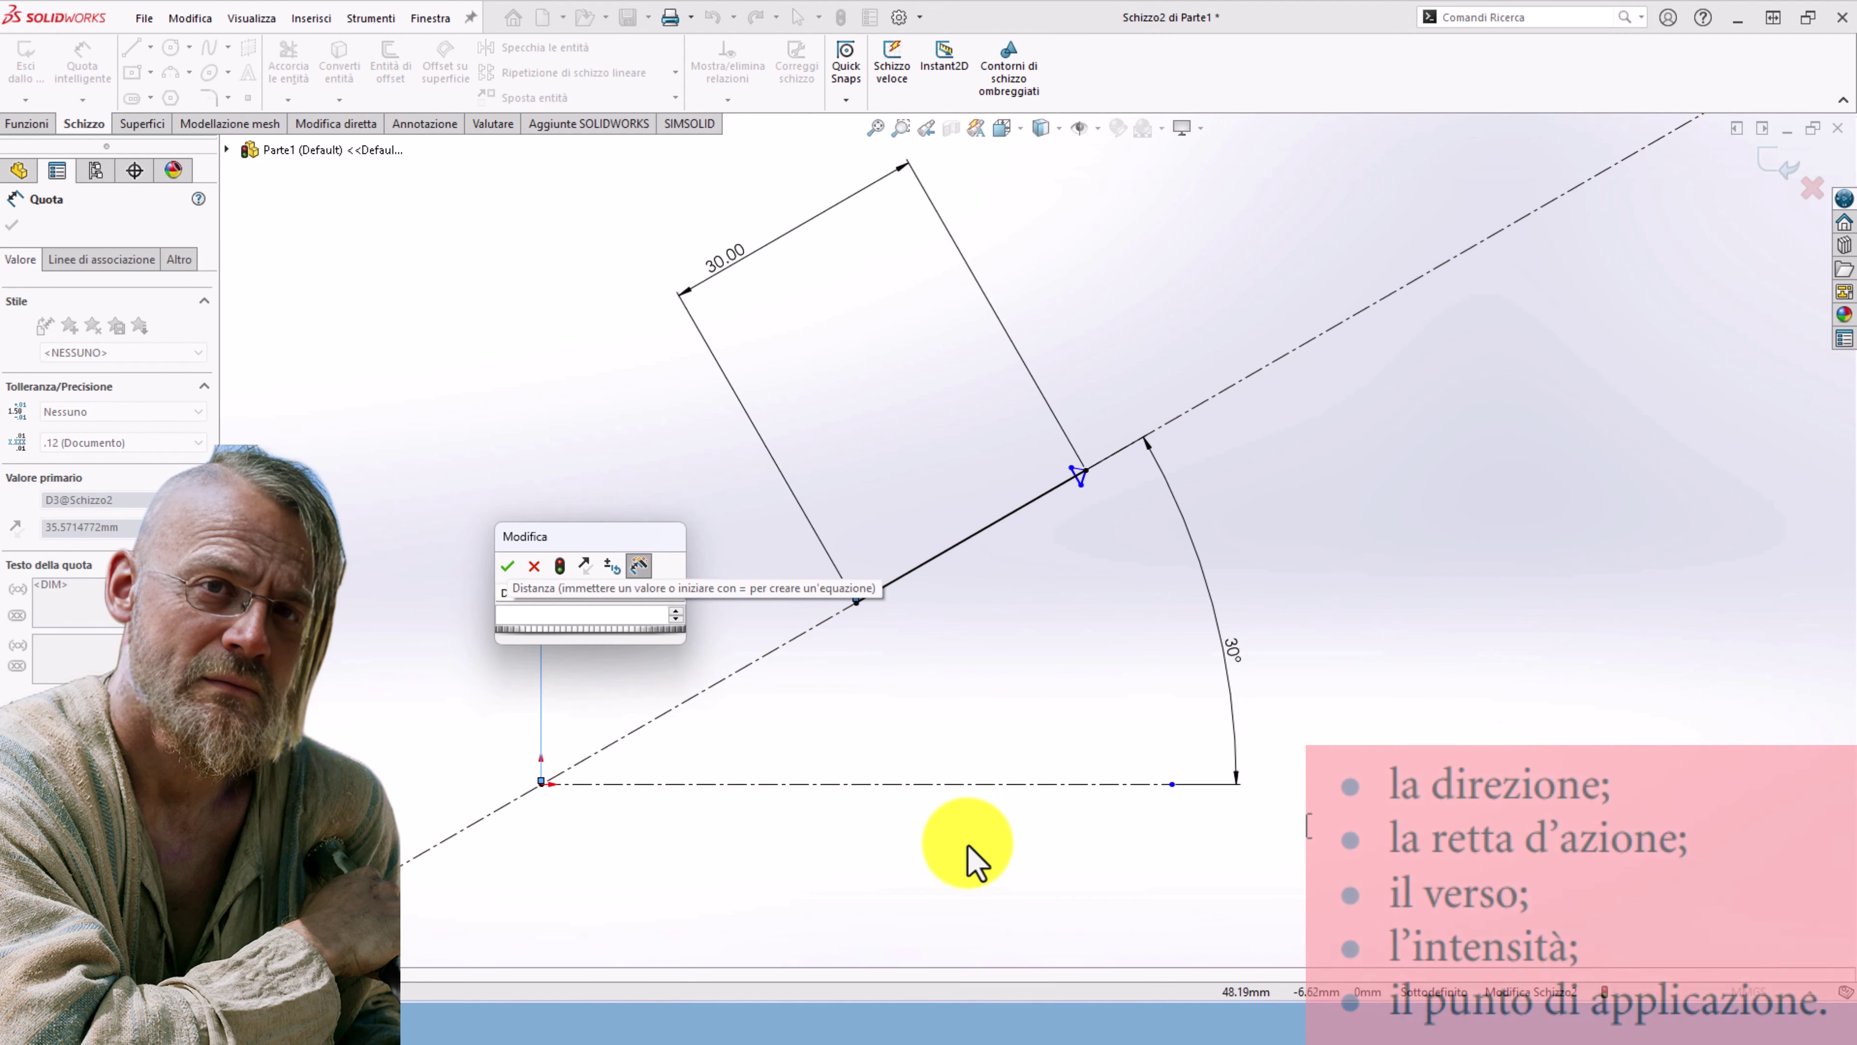
key("Escape")
key("Escape")
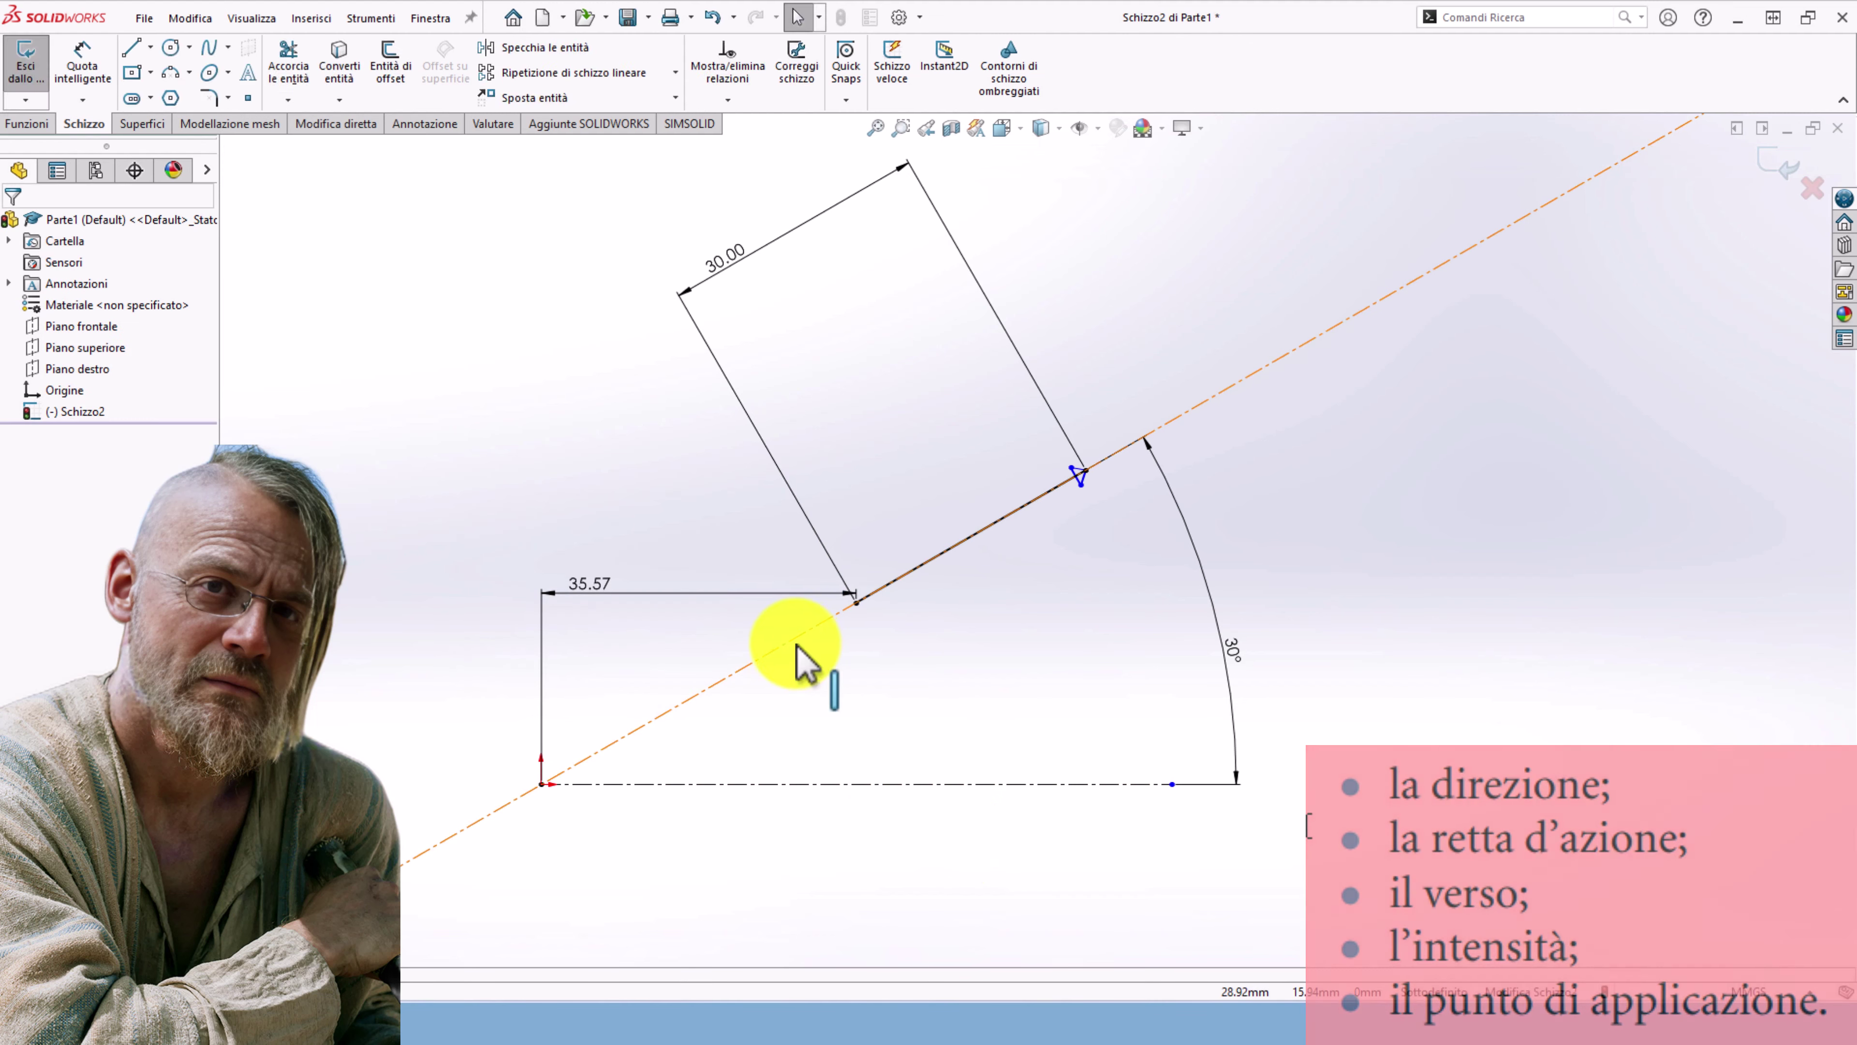
key("Delete")
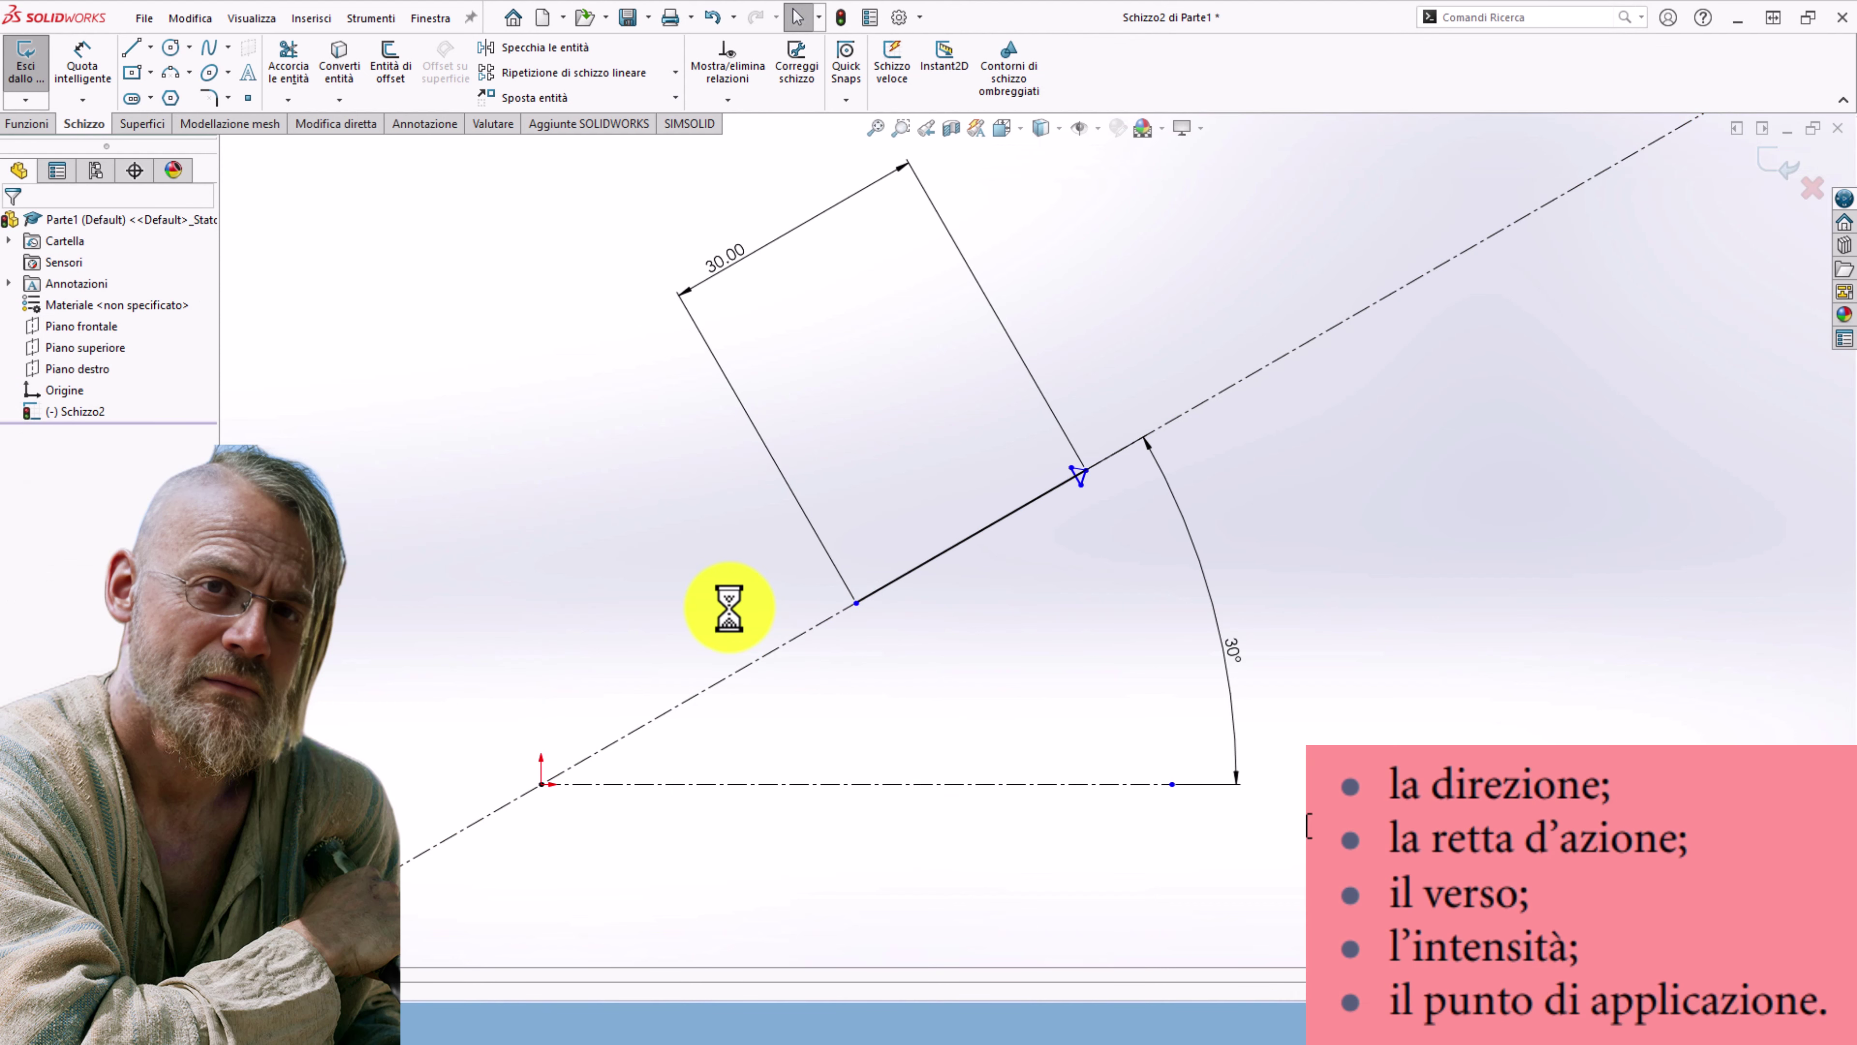
- Dimension the vector's tail 40 mm from the origin along the incline
left_click(856, 603)
left_click(541, 784)
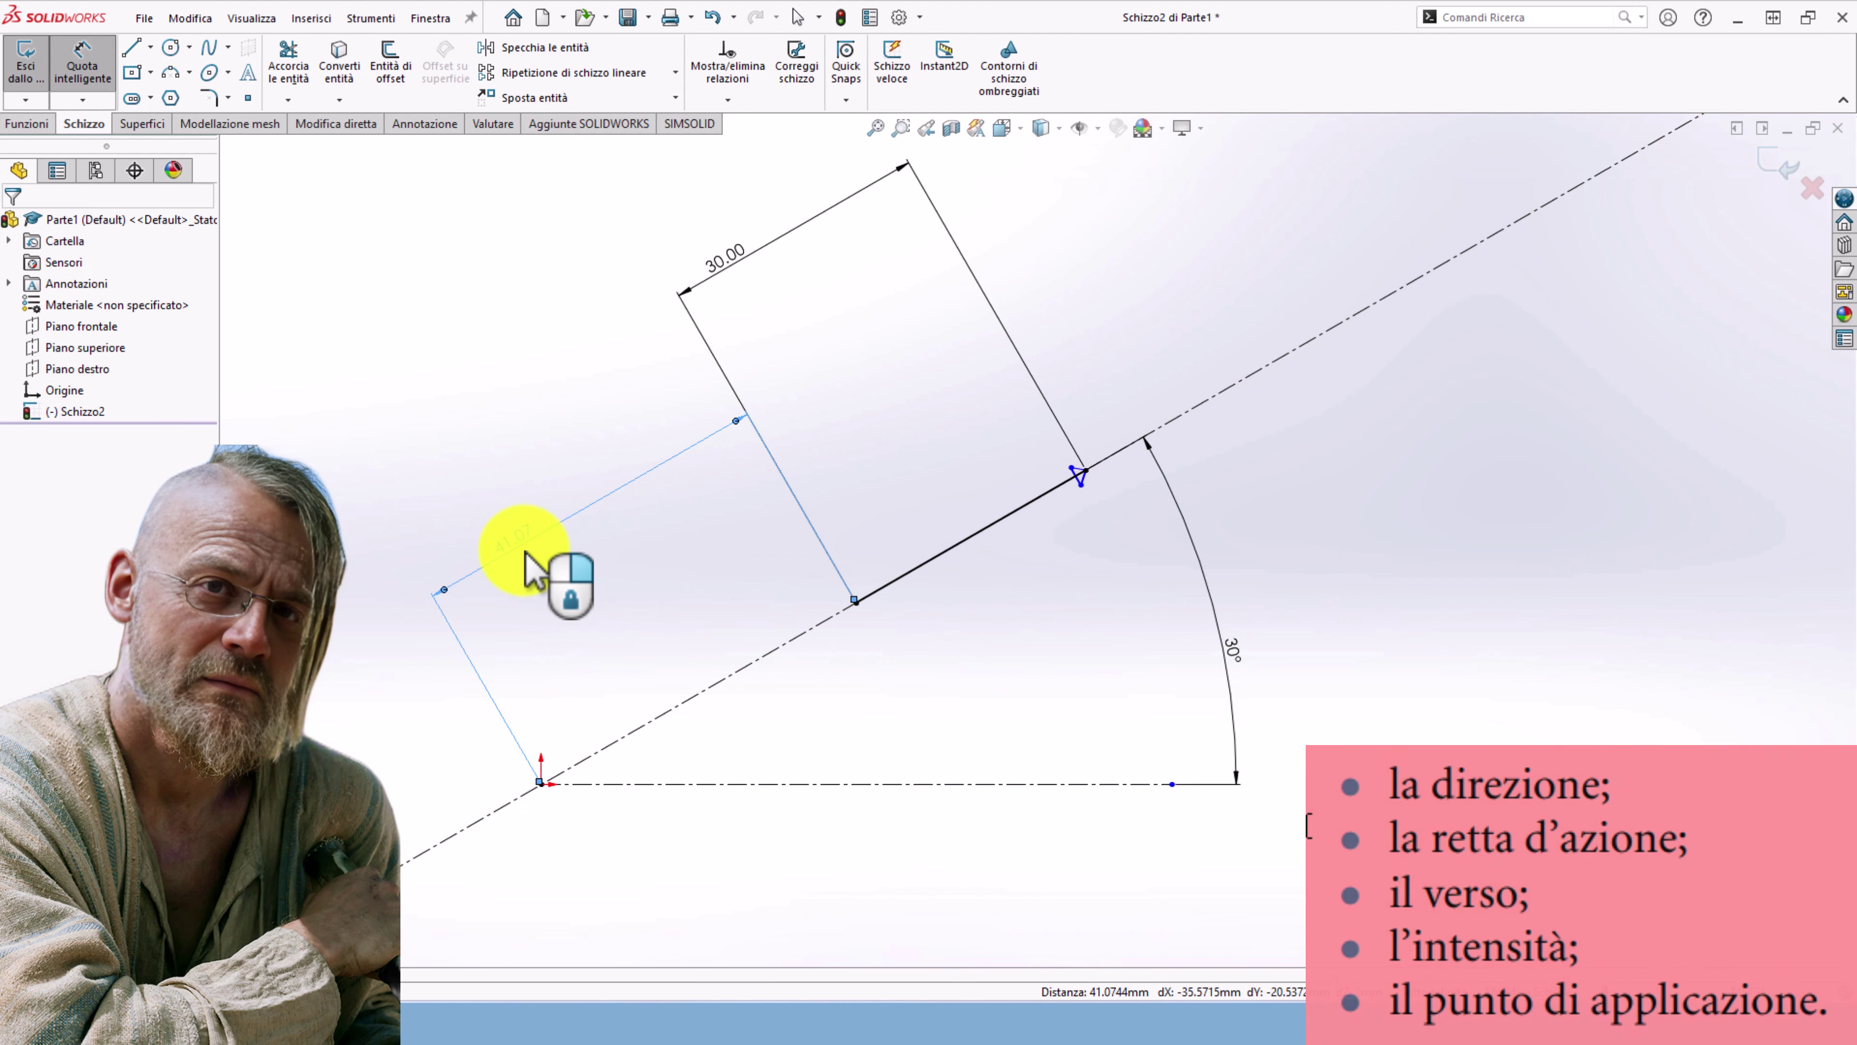
left_click(527, 554)
type("40")
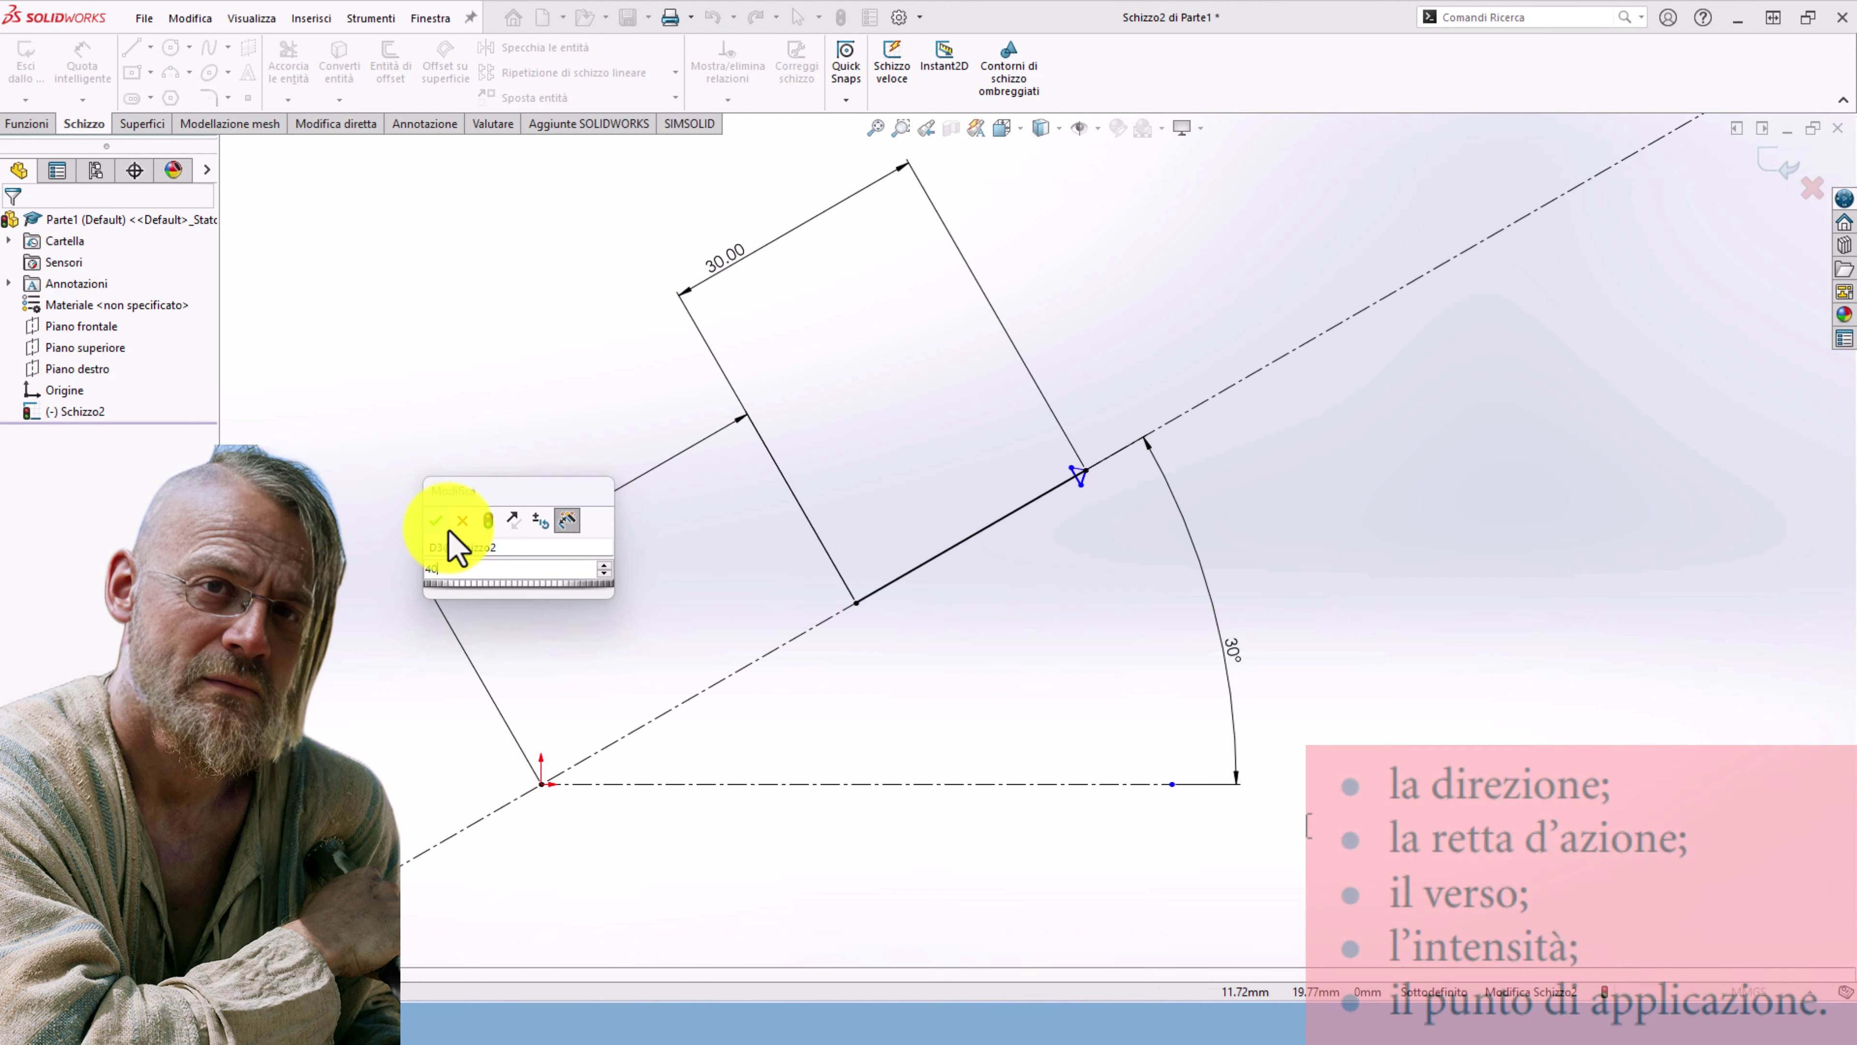
left_click(436, 568)
key("Return")
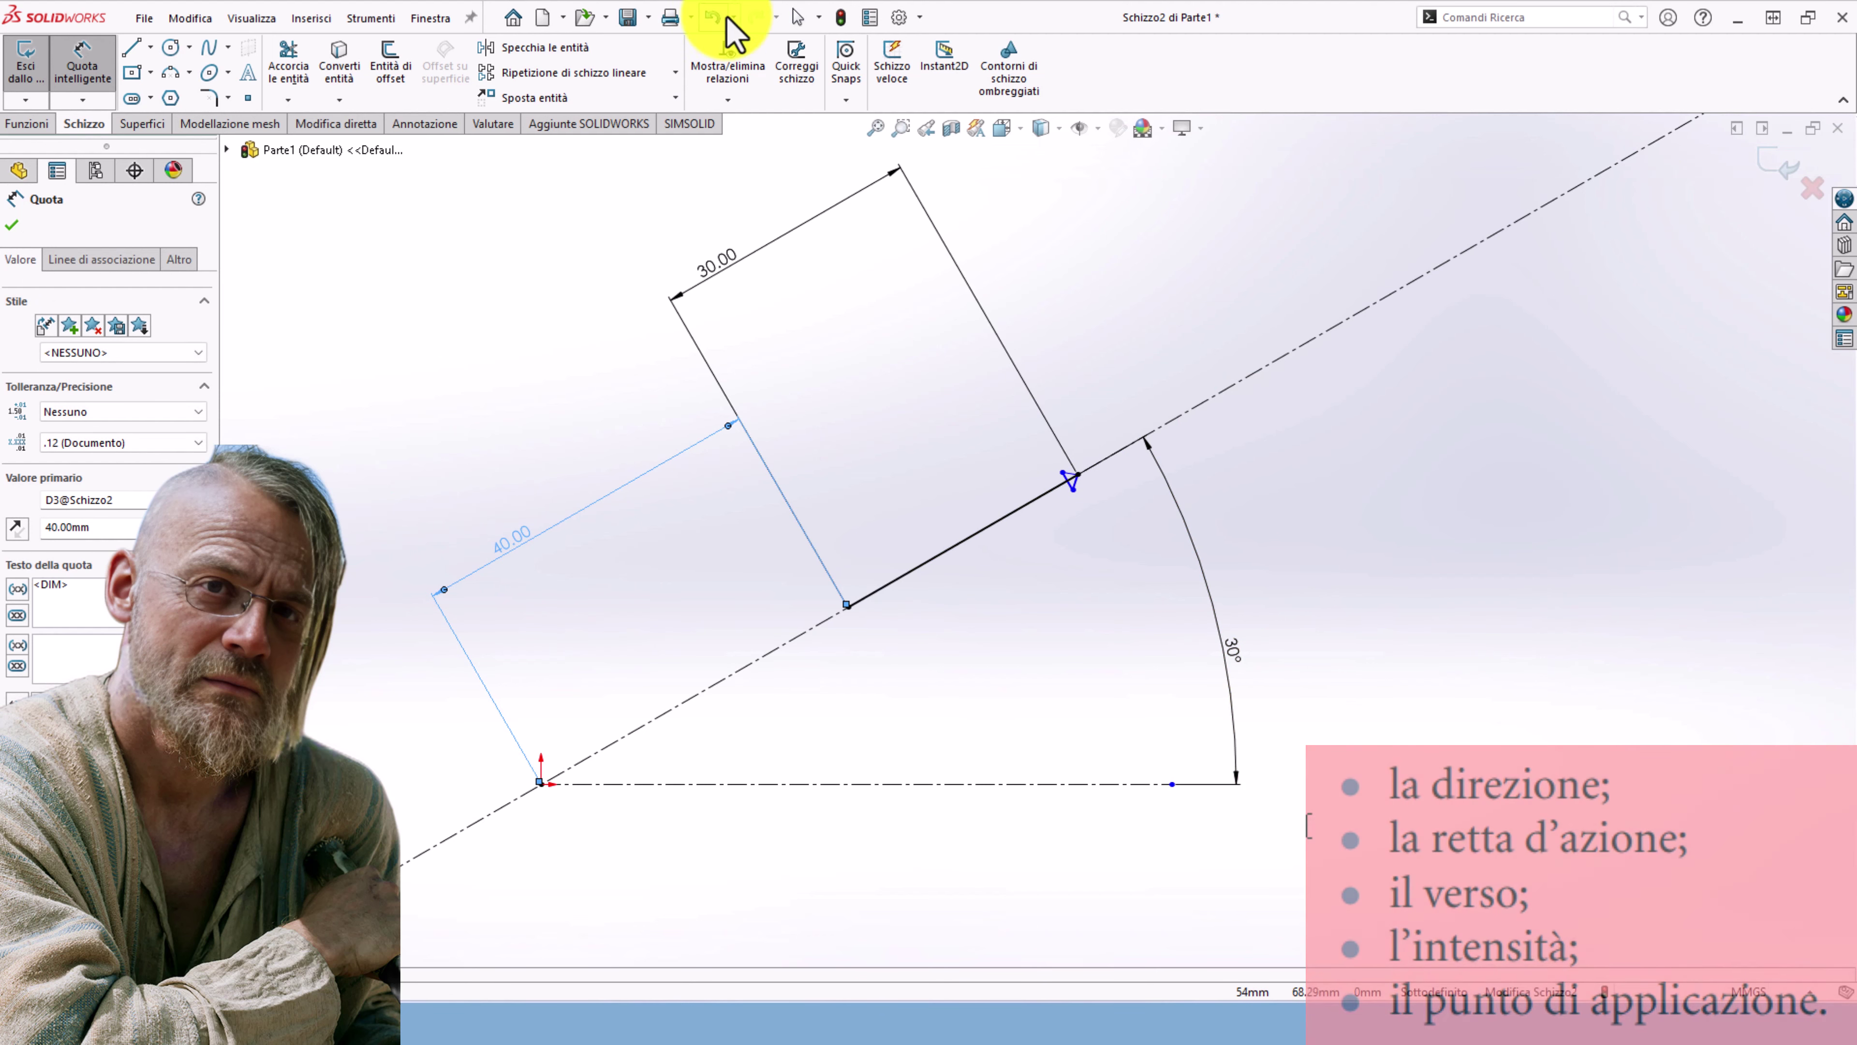
left_click(732, 277)
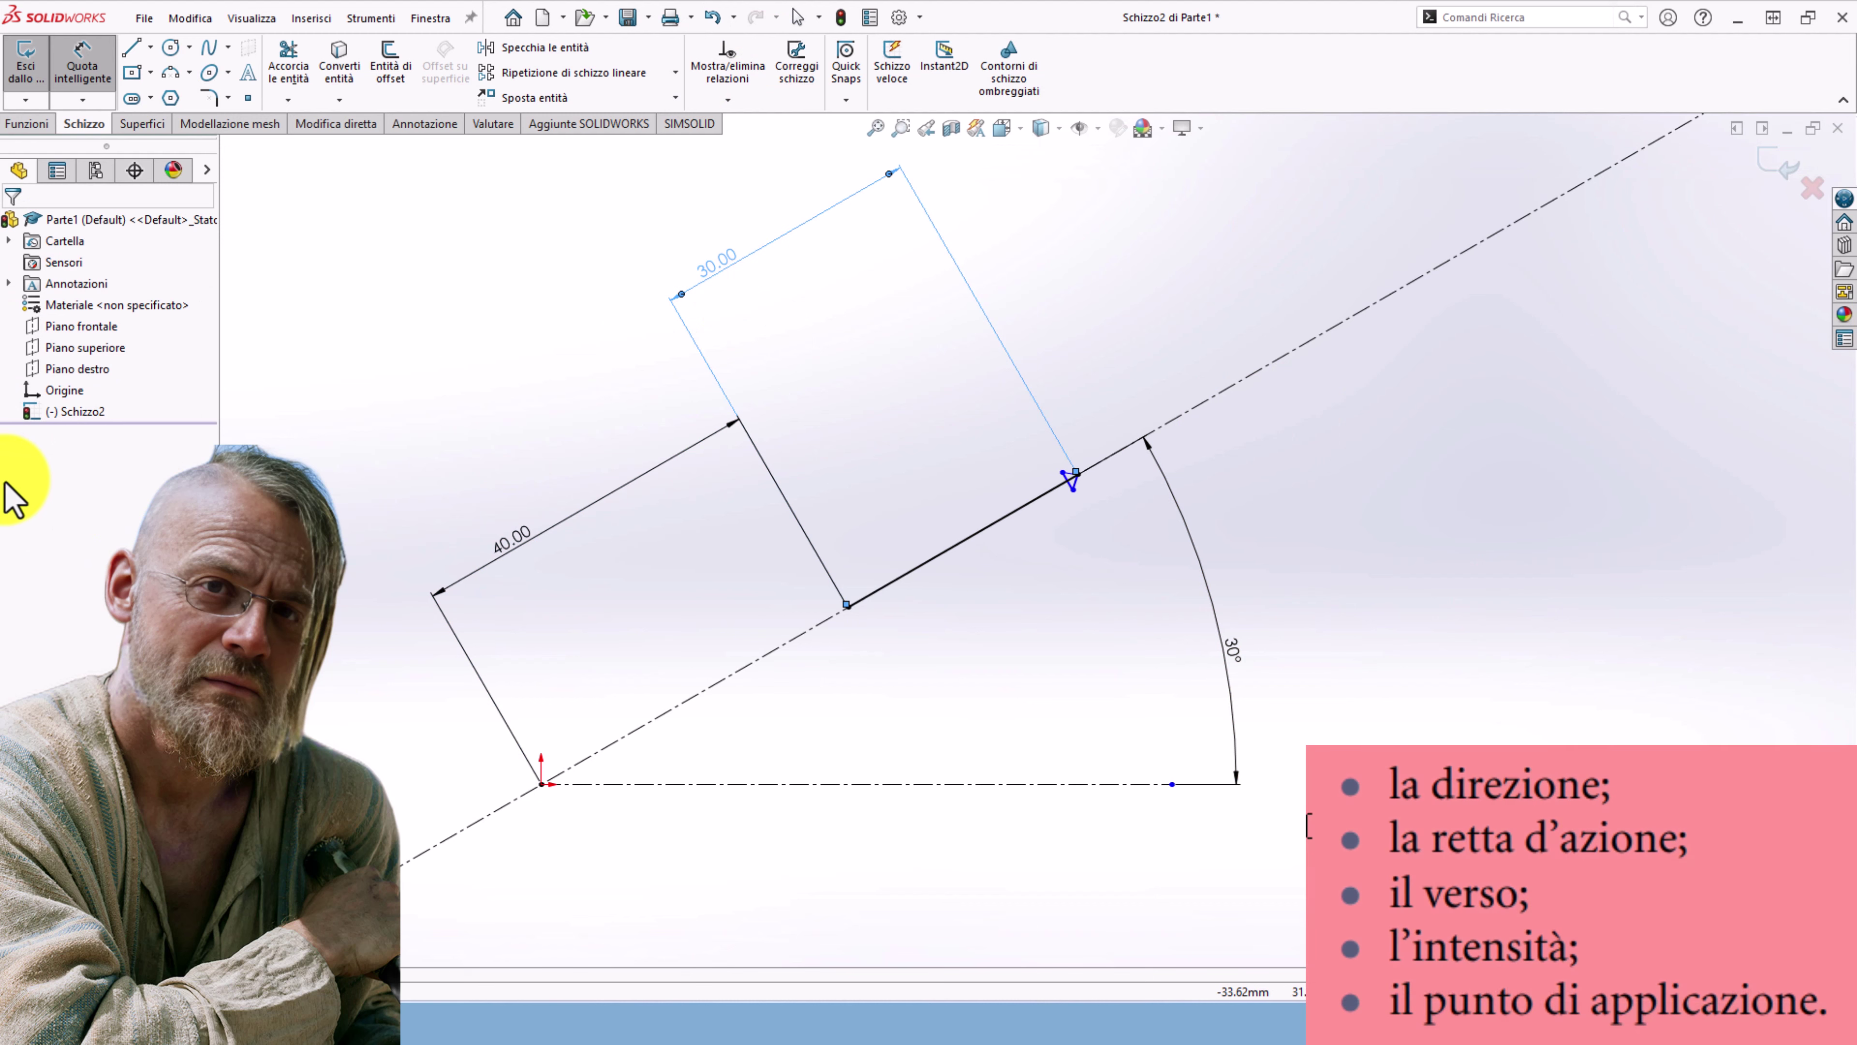
- Relabel the 30.00 length dimension as 'Forza F' and nudge it into place
key("Escape")
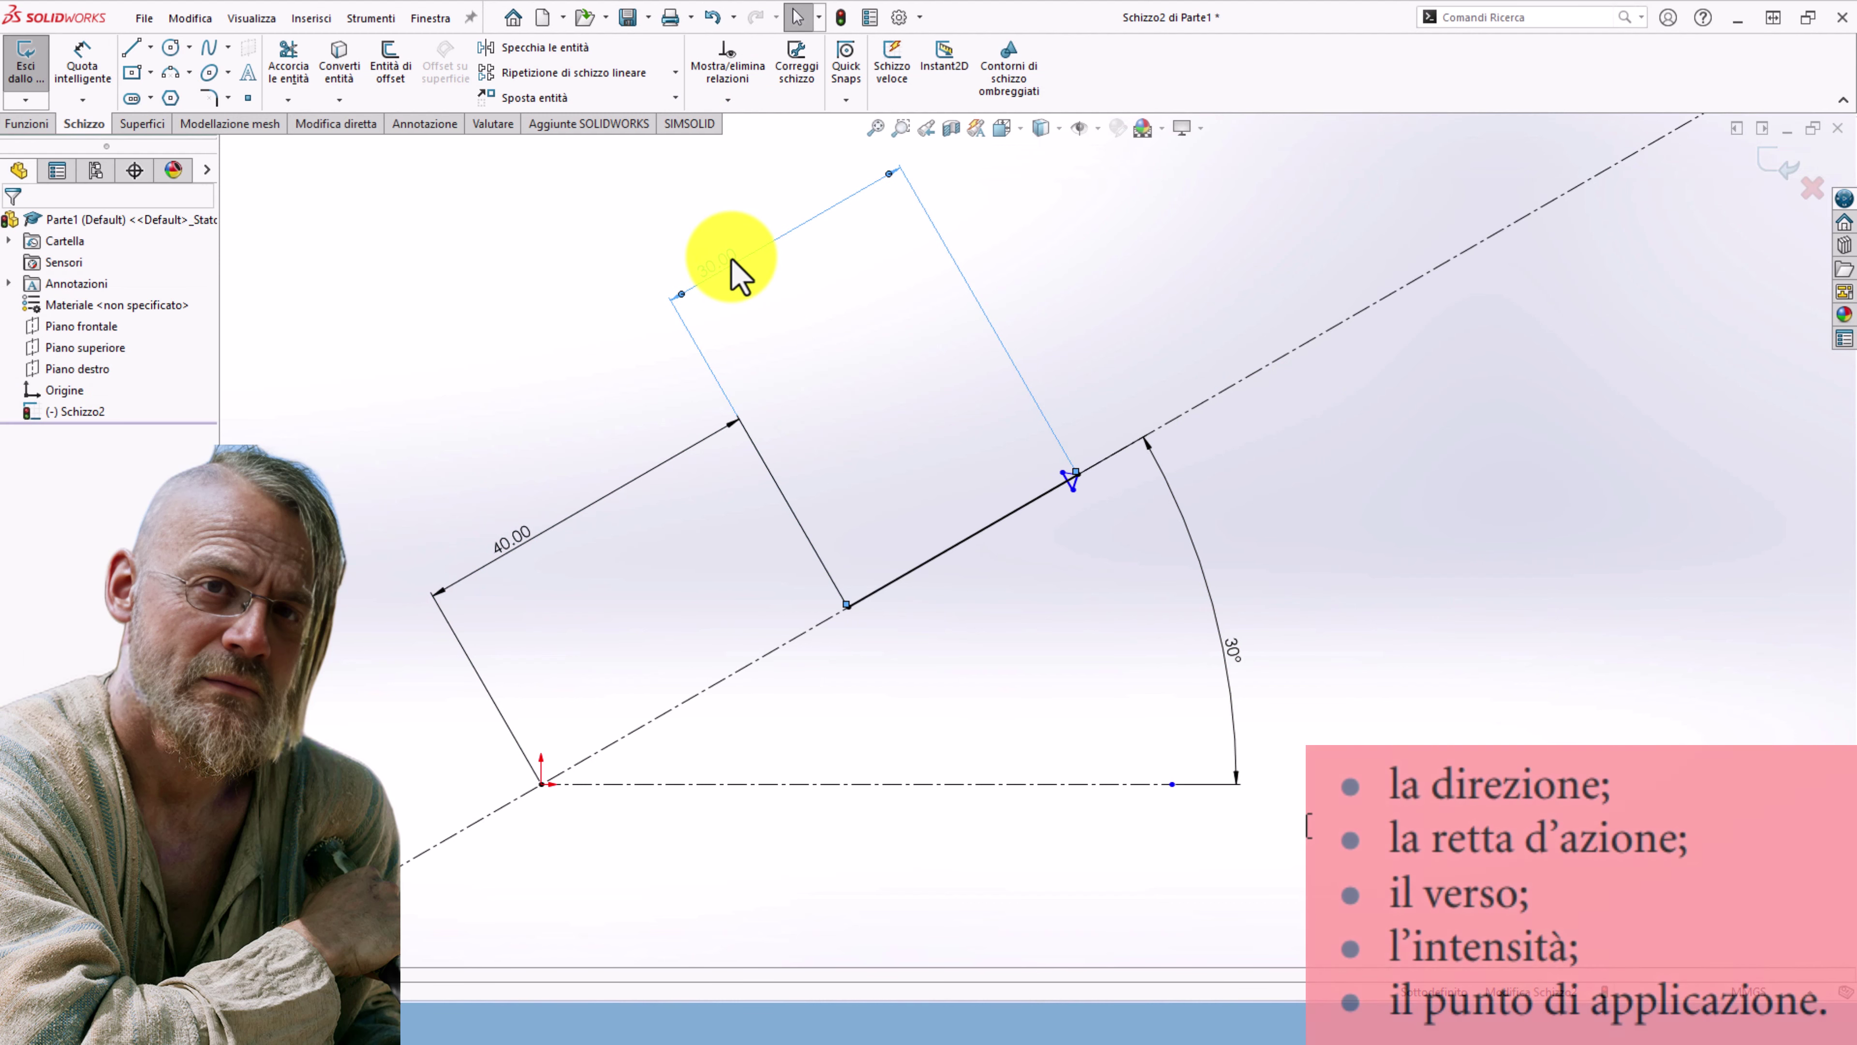
left_click(732, 277)
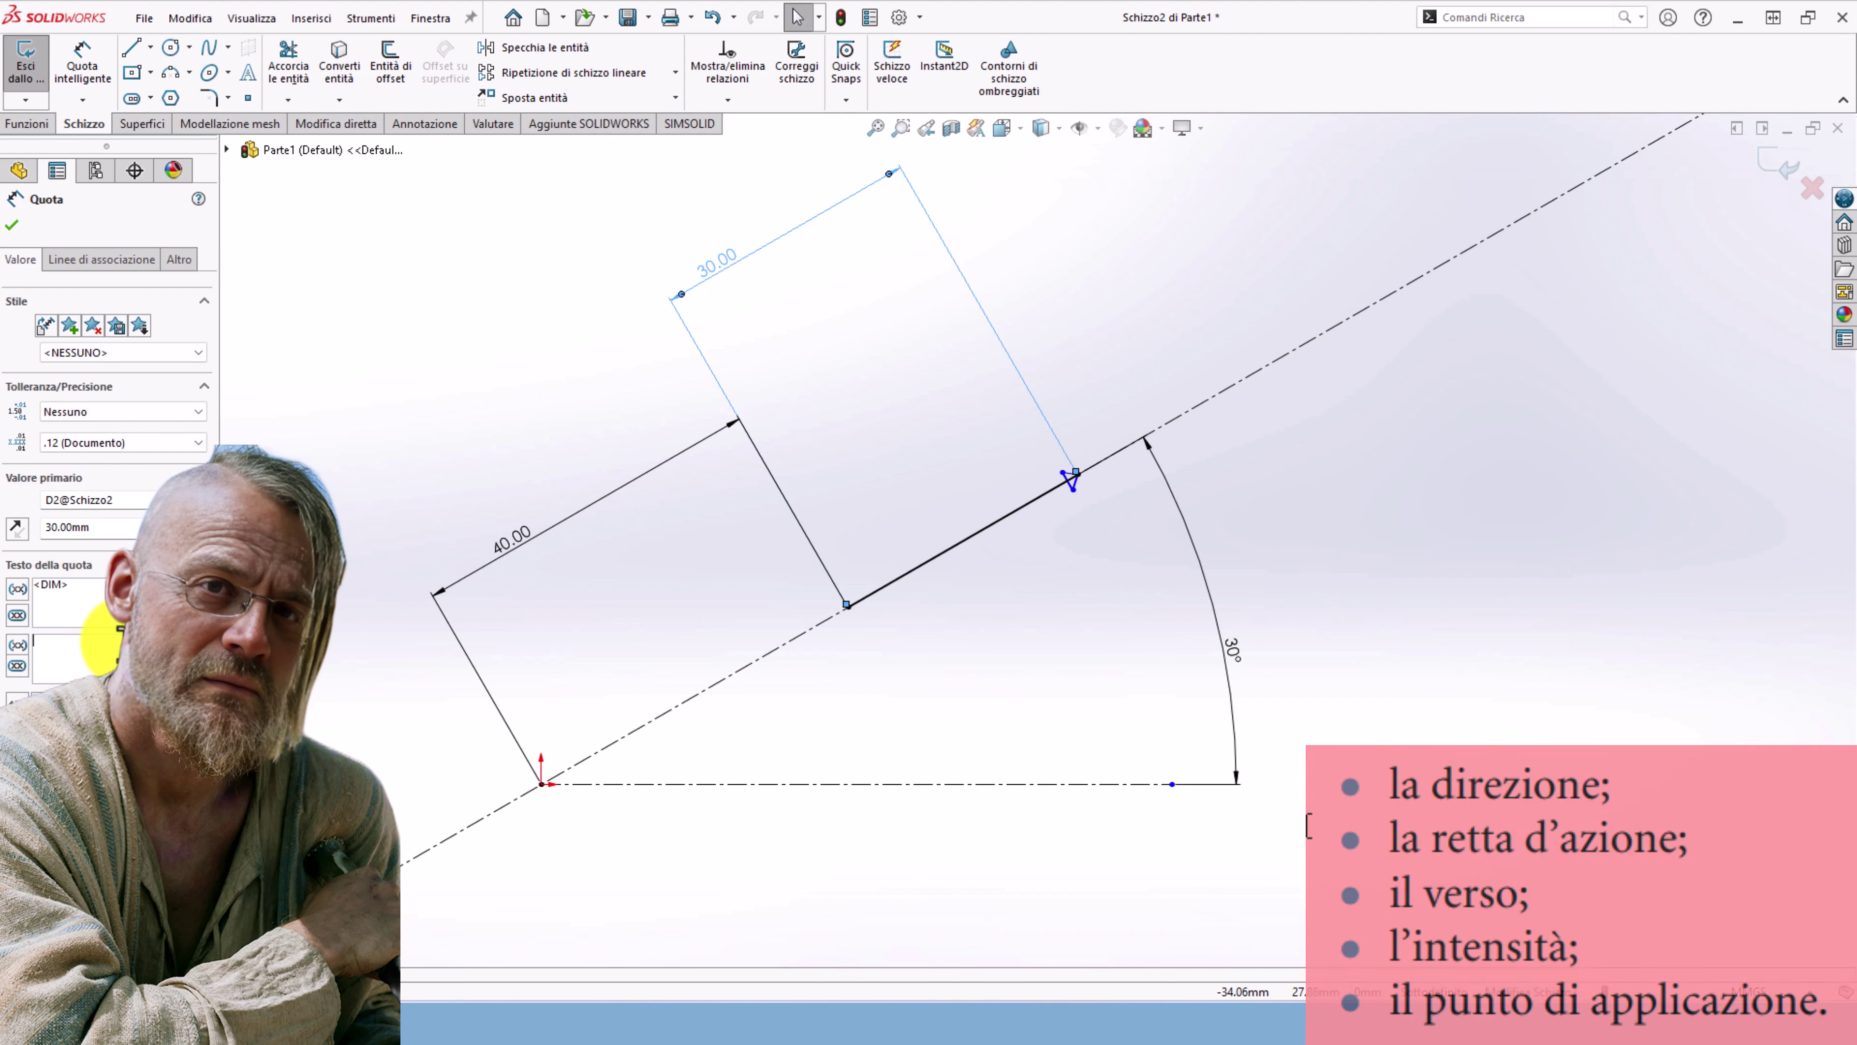
type("Forza F")
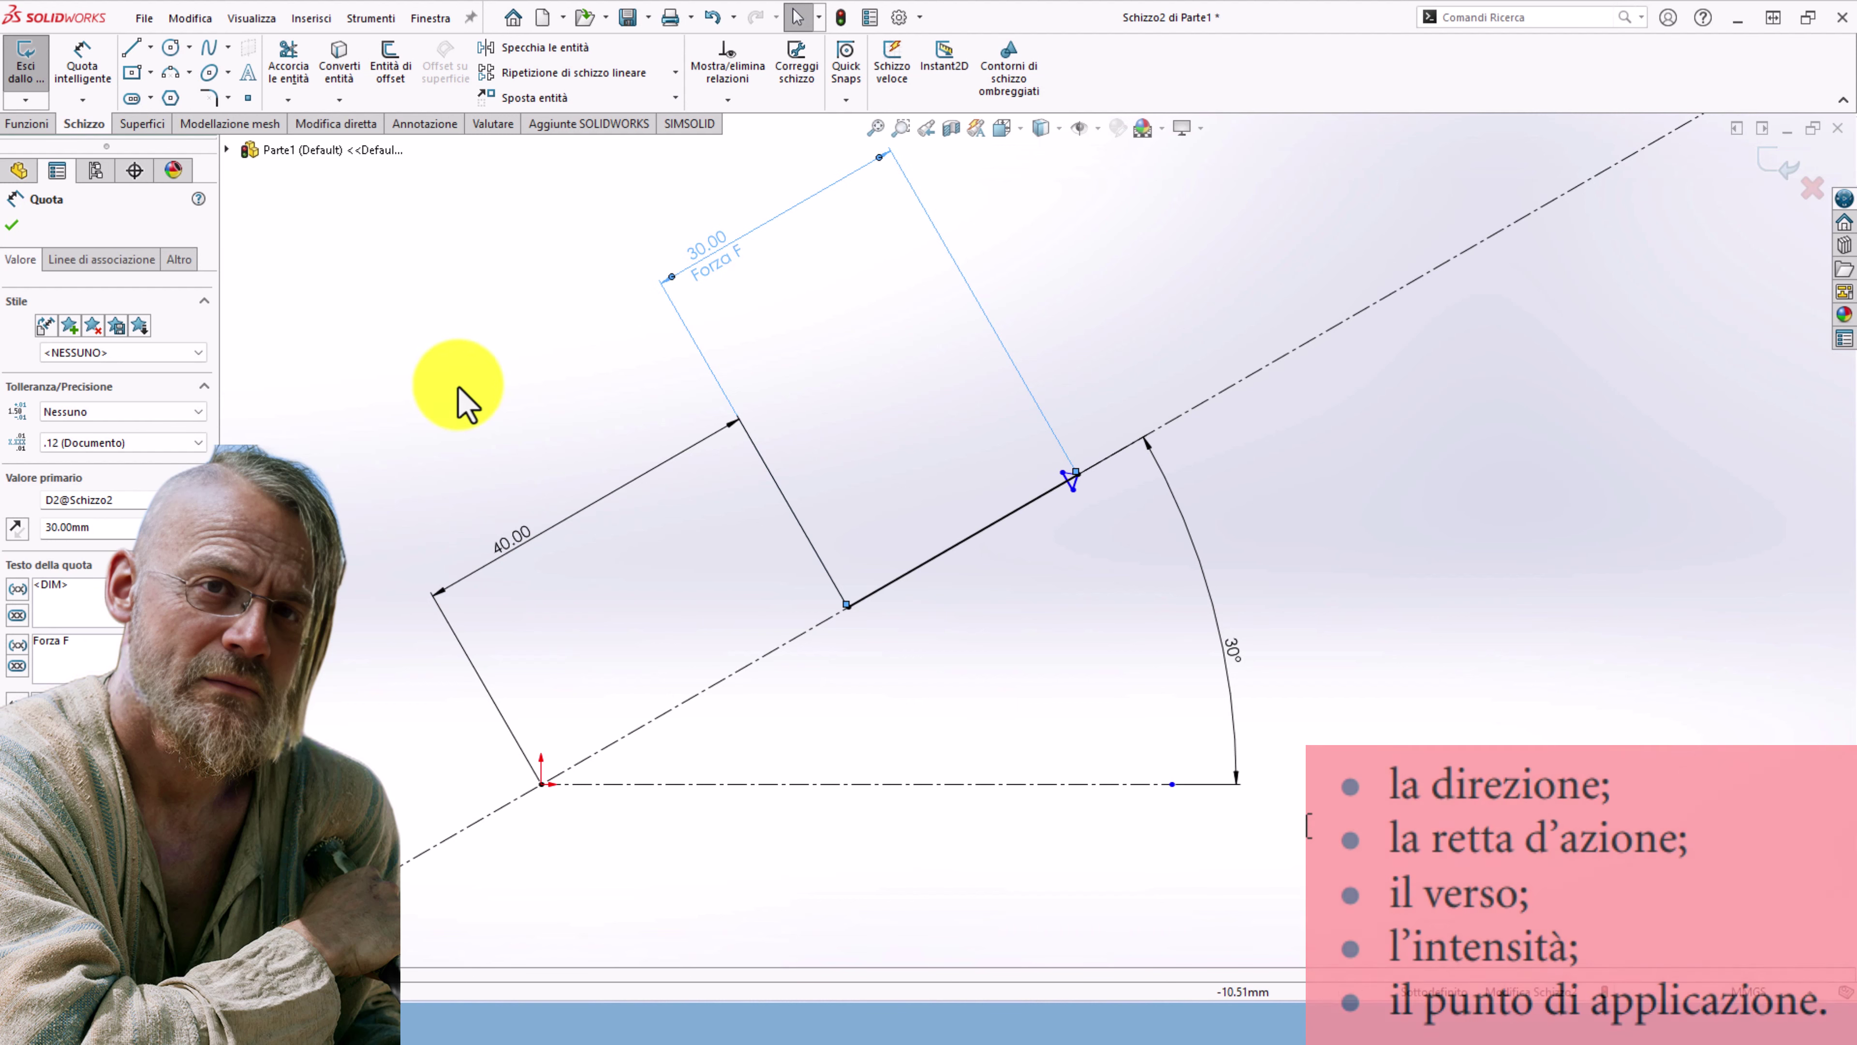
left_click(526, 306)
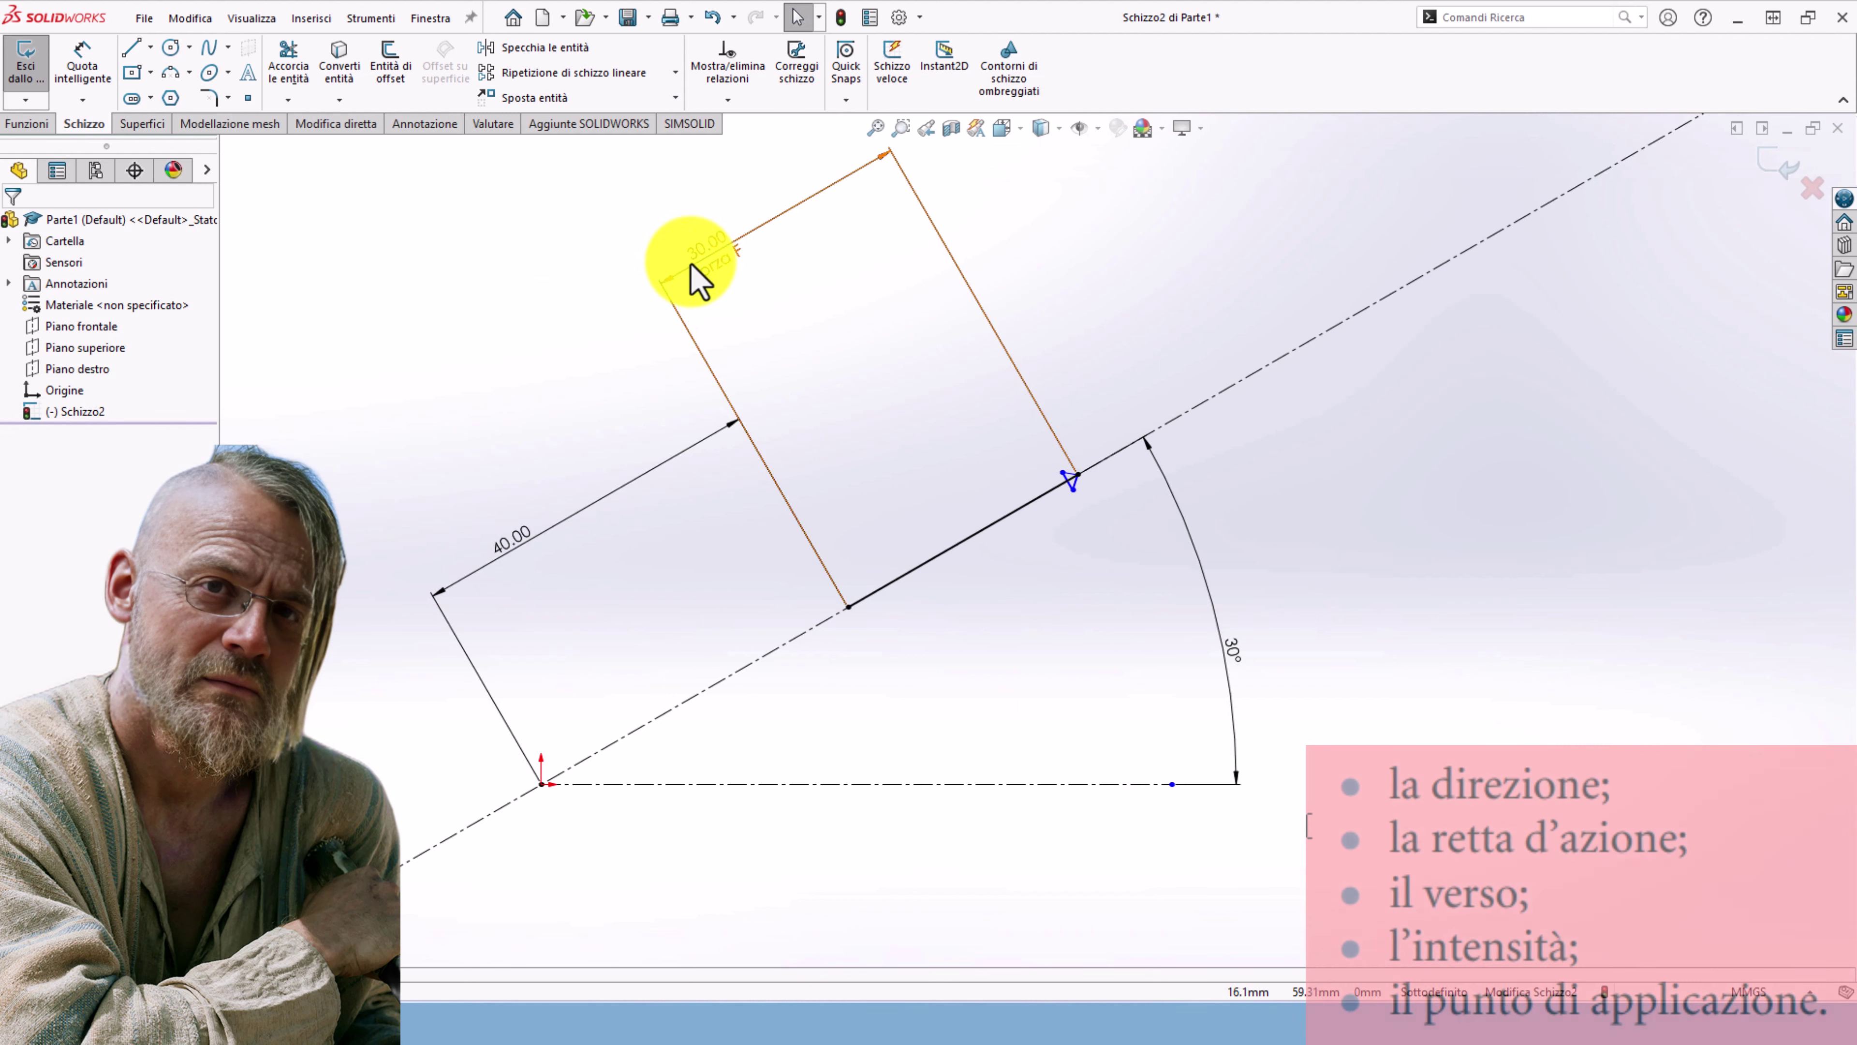
left_click_drag(718, 265, 716, 273)
left_click(717, 269)
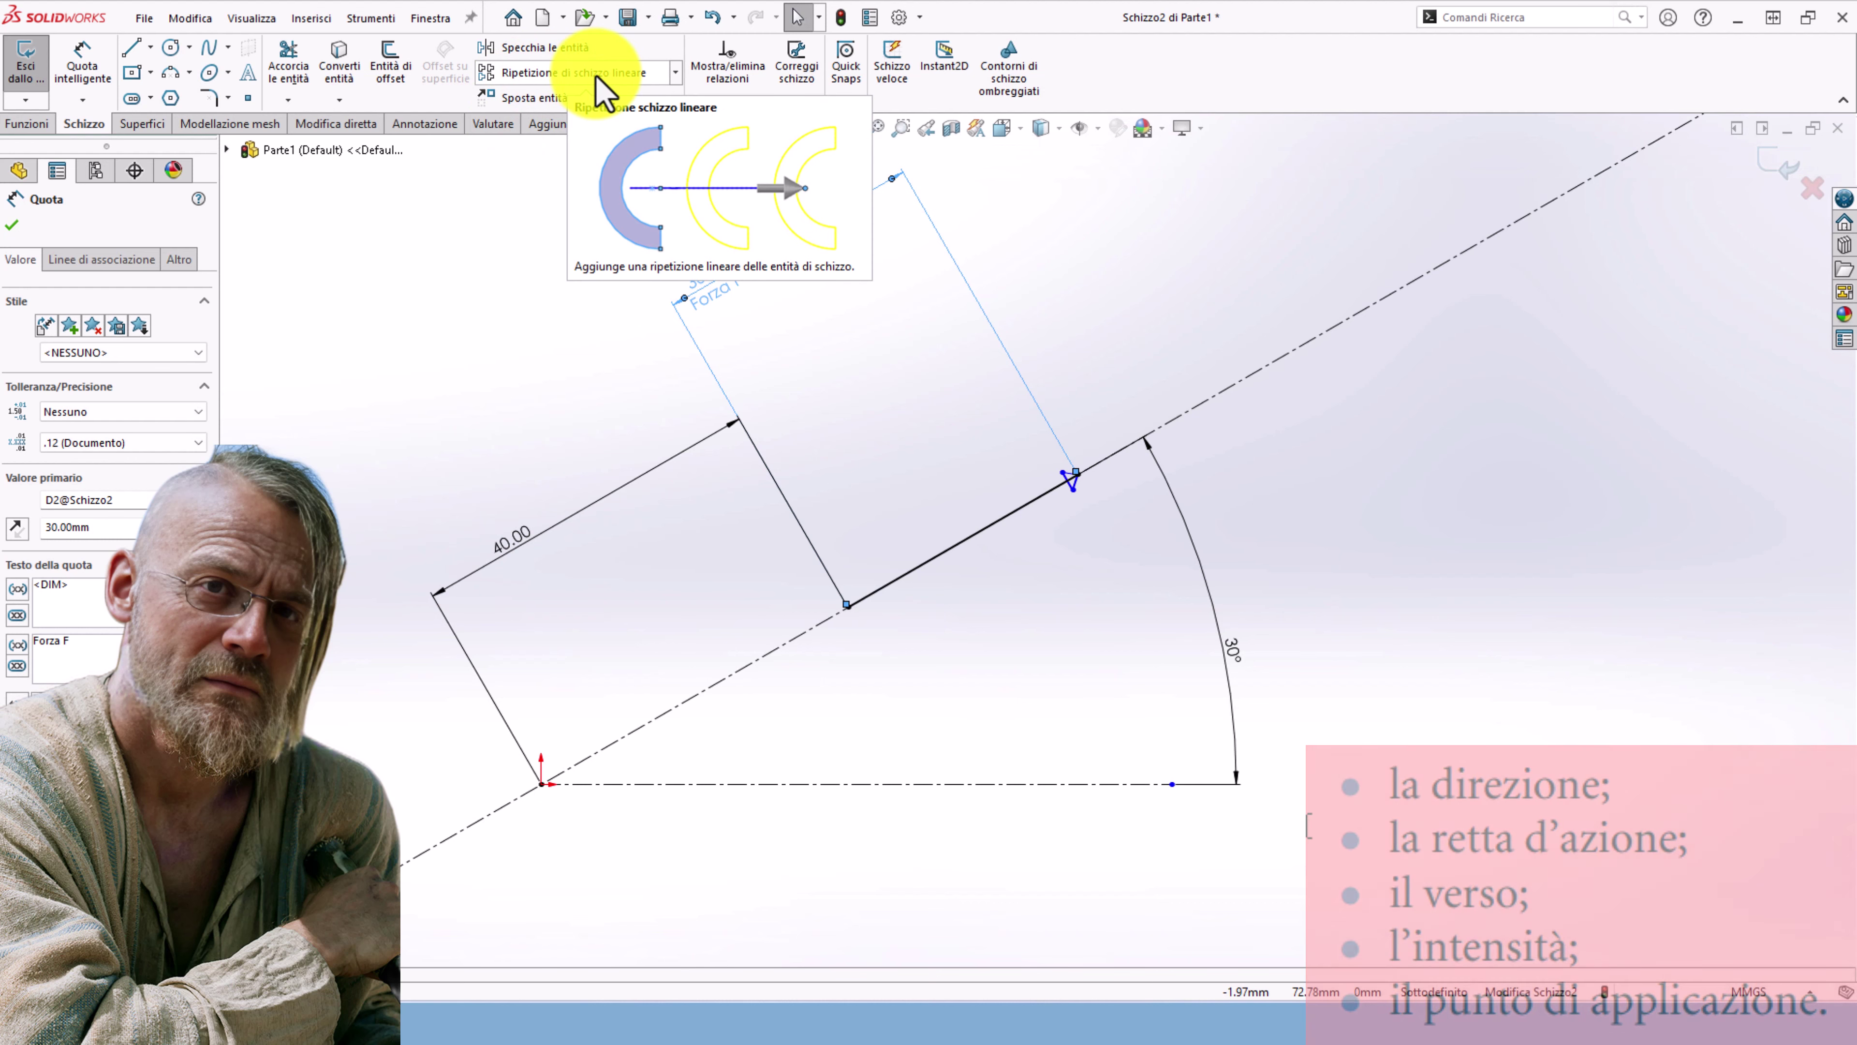
- Start a centerline at the origin, then cancel it
left_click(151, 48)
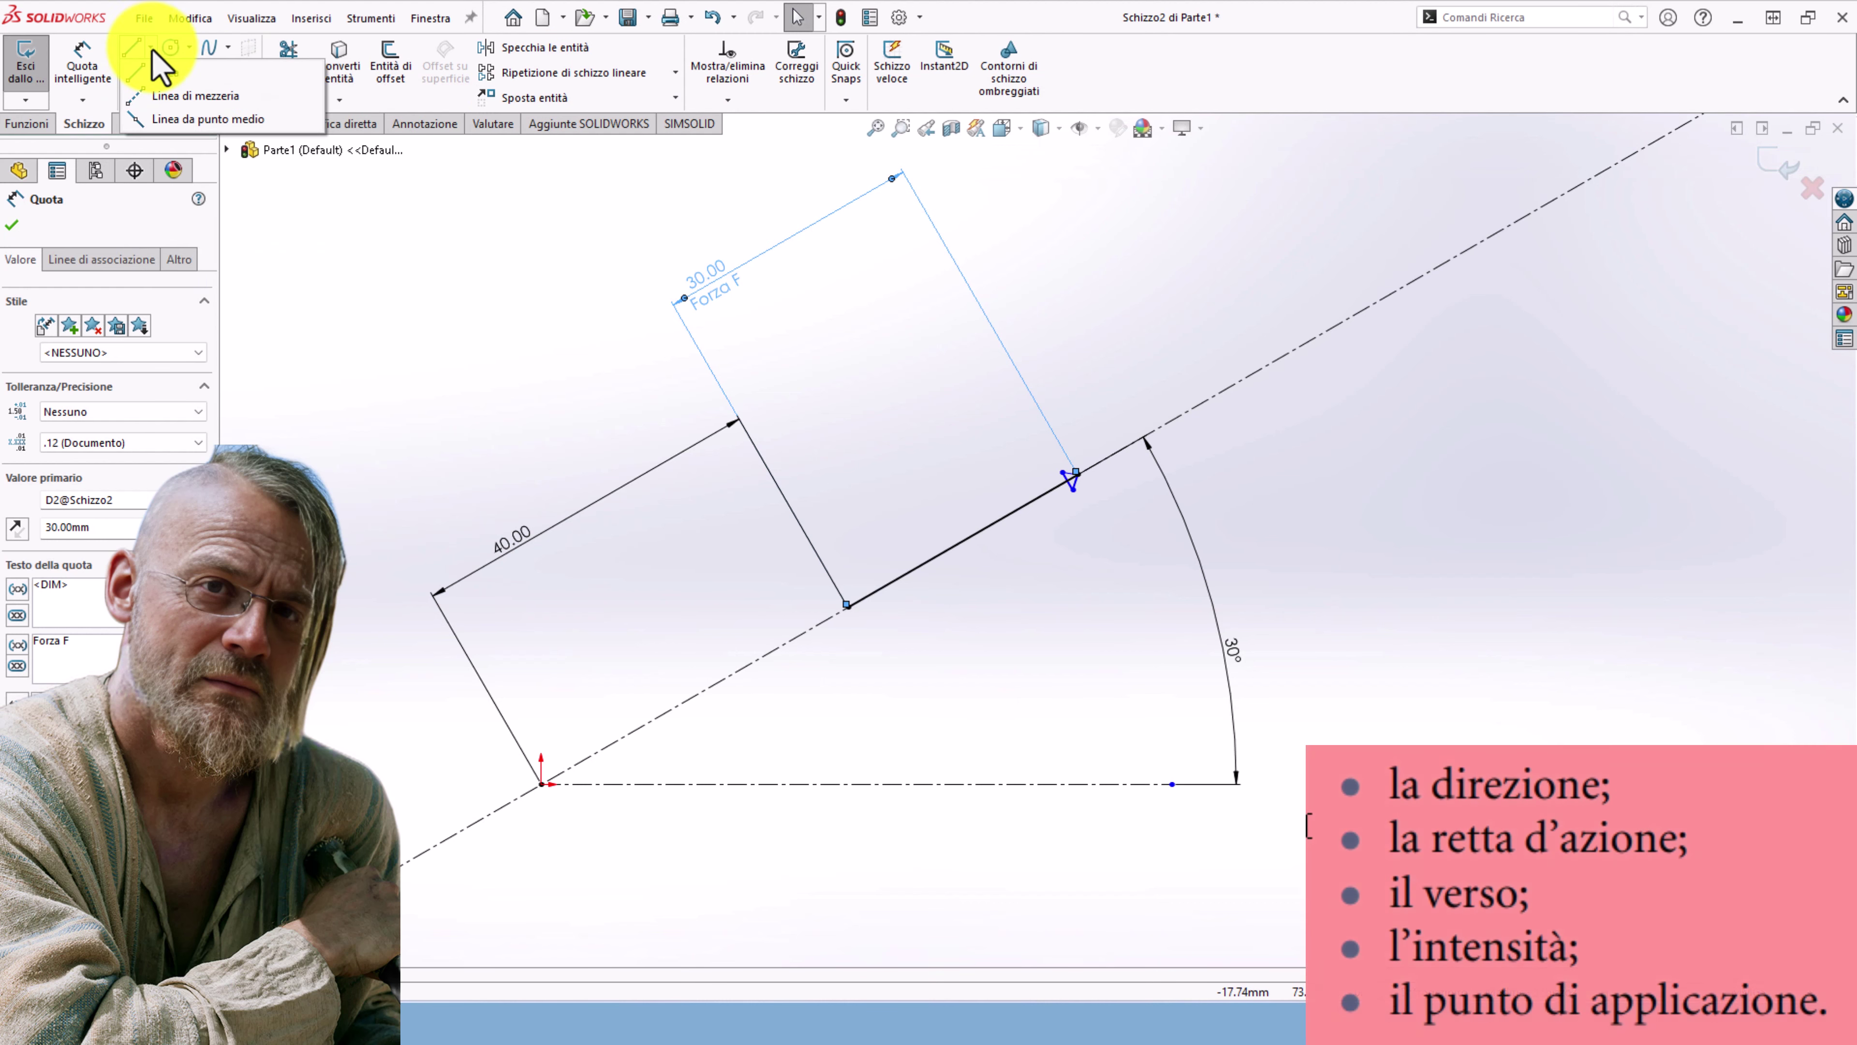
left_click(183, 95)
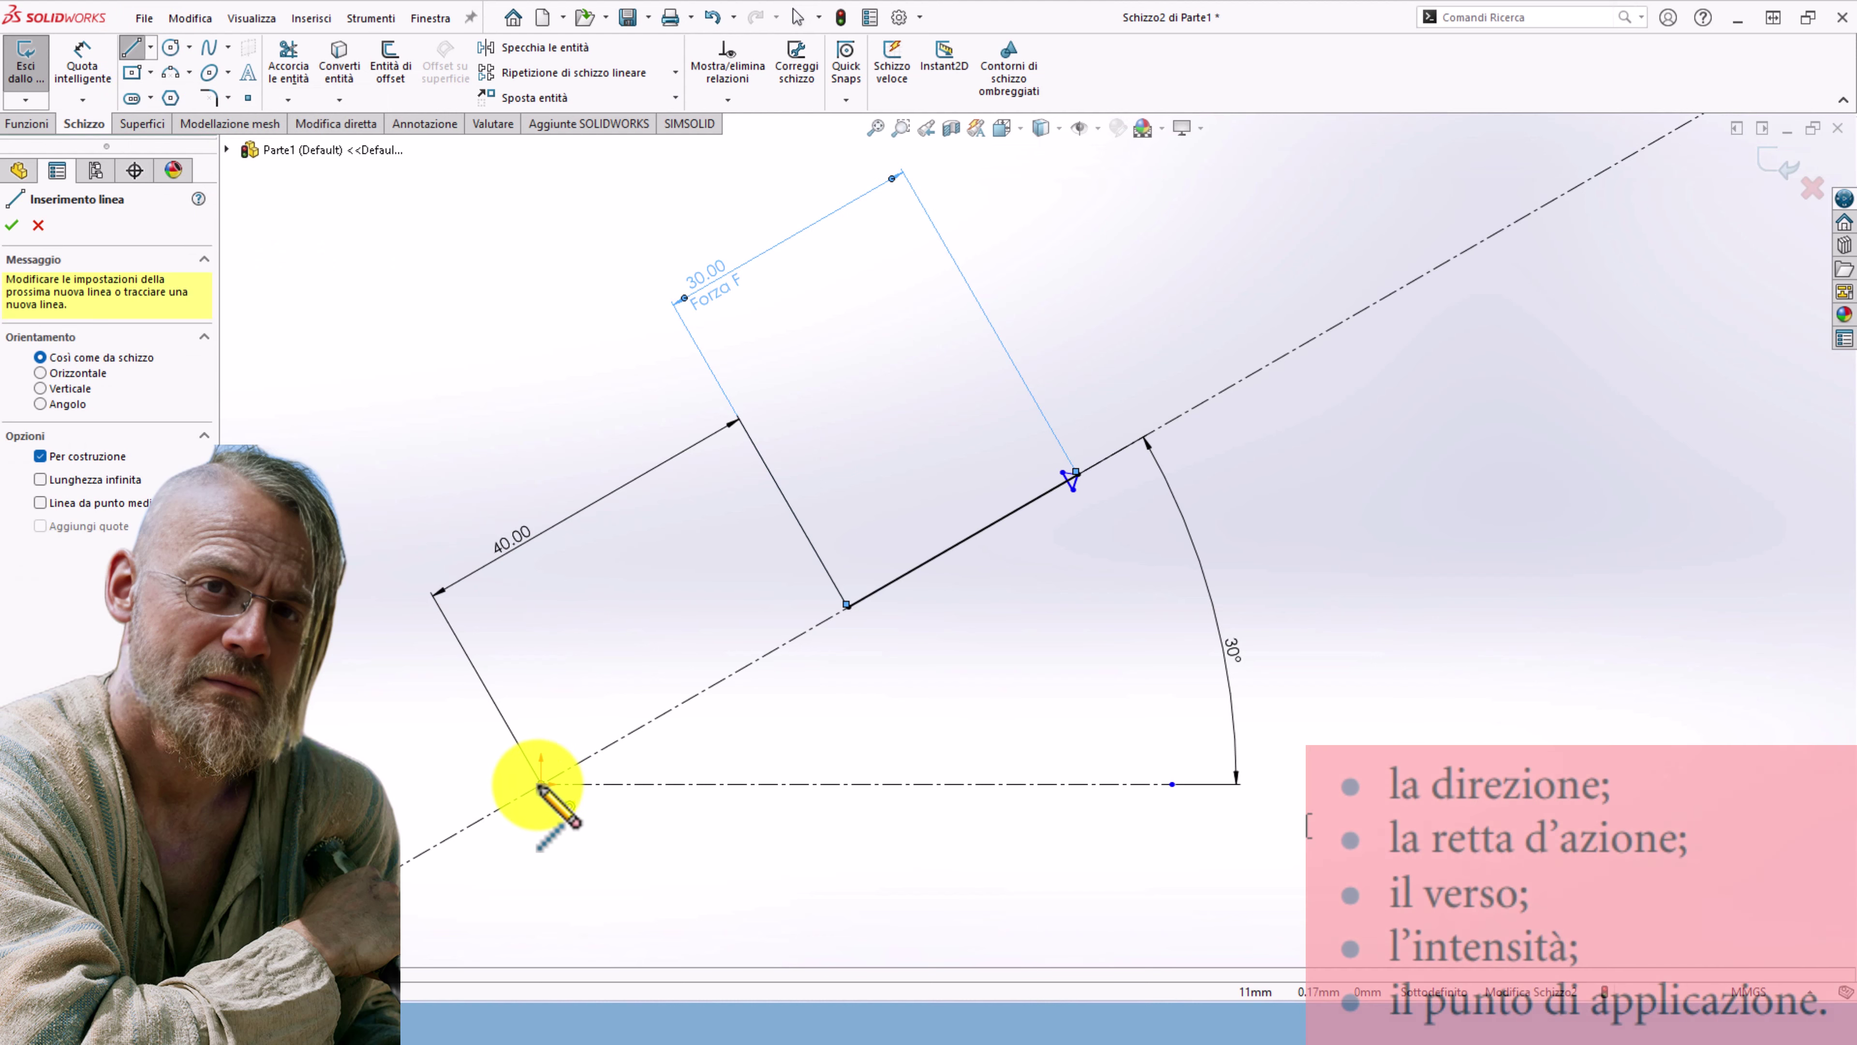
left_click(541, 784)
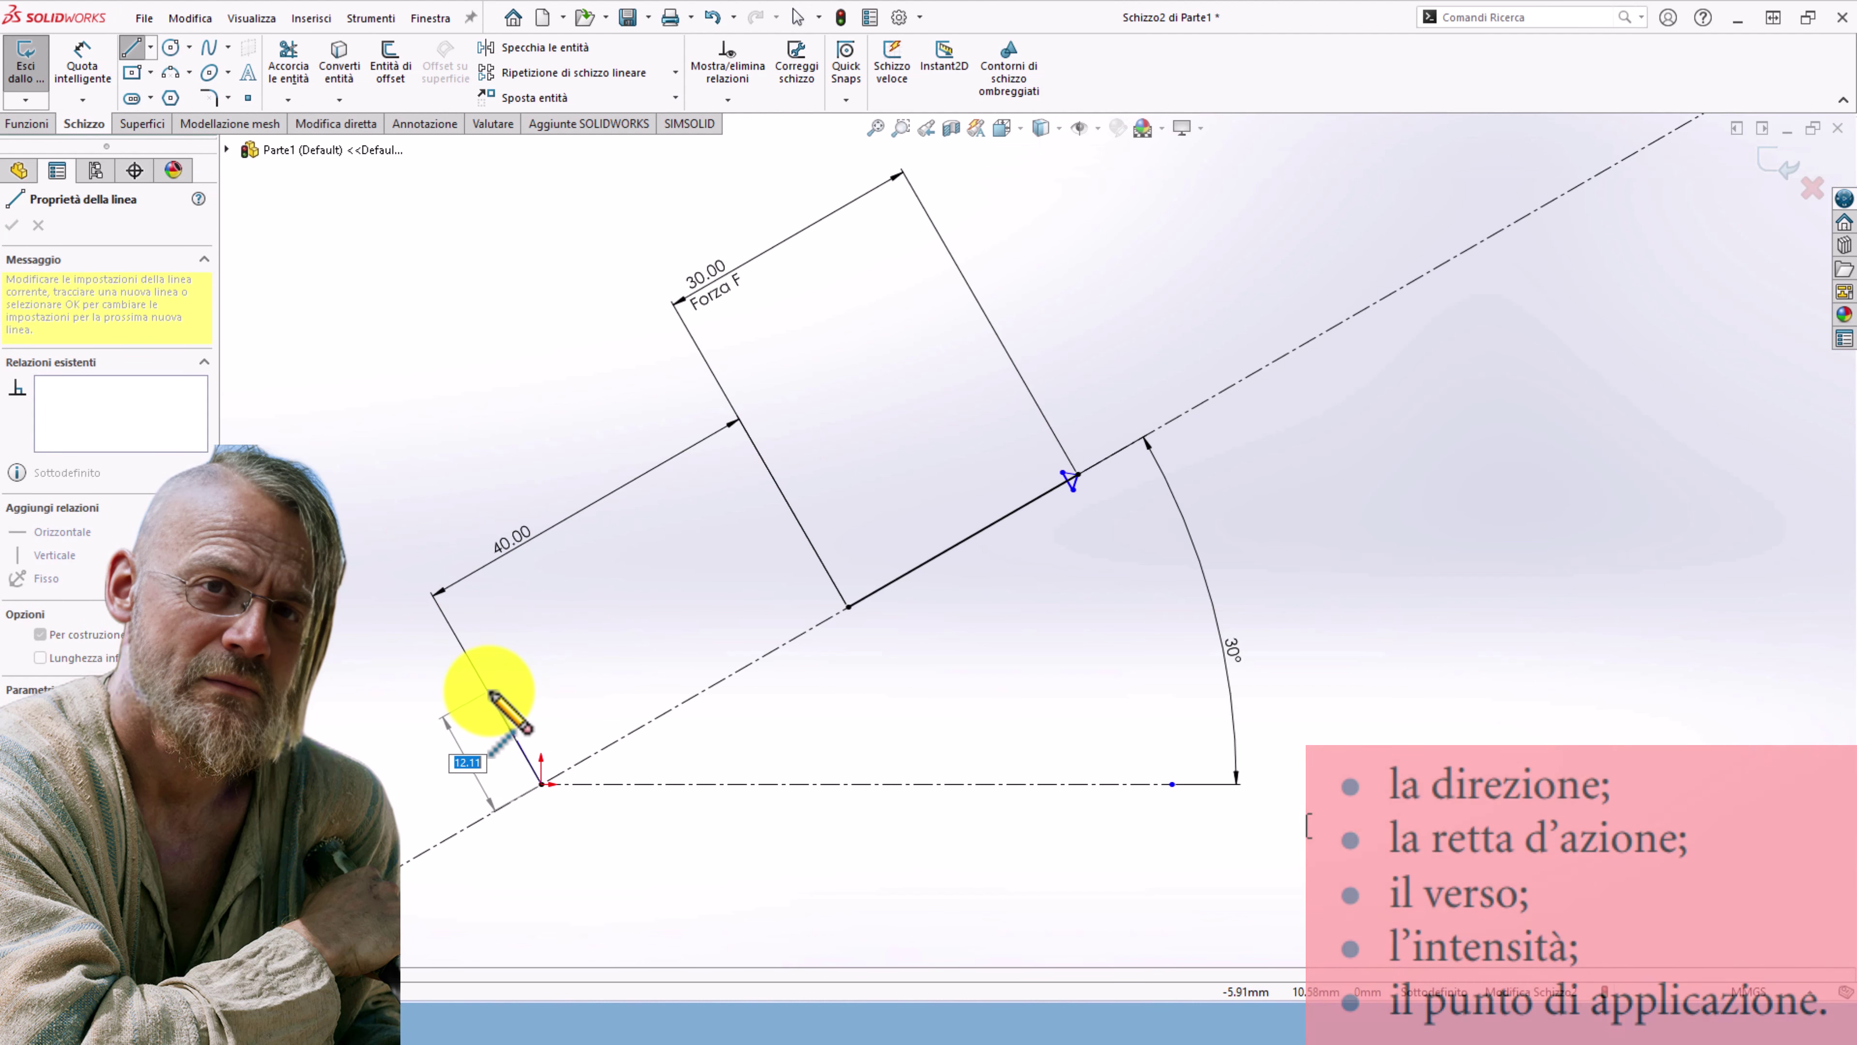
key("Escape")
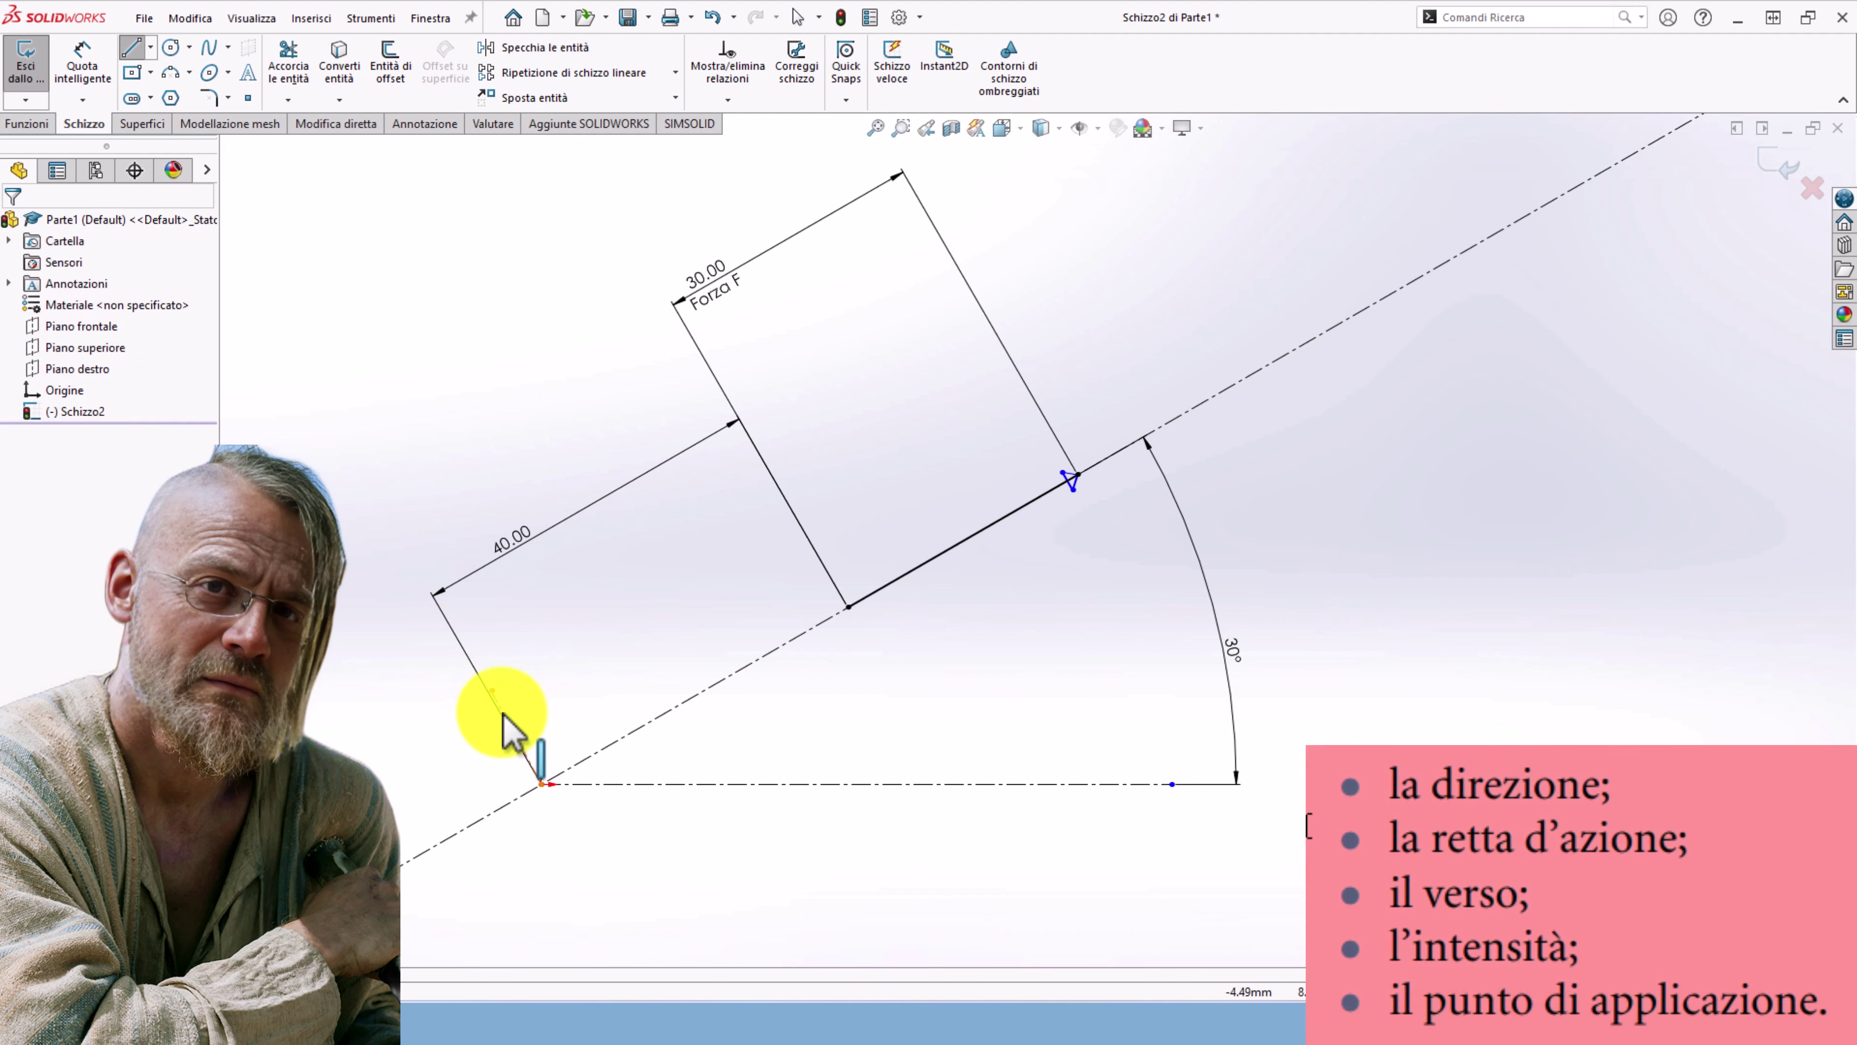
- Check the two lines' relations and move the 40.00 dimension below the line of action
left_click(567, 768)
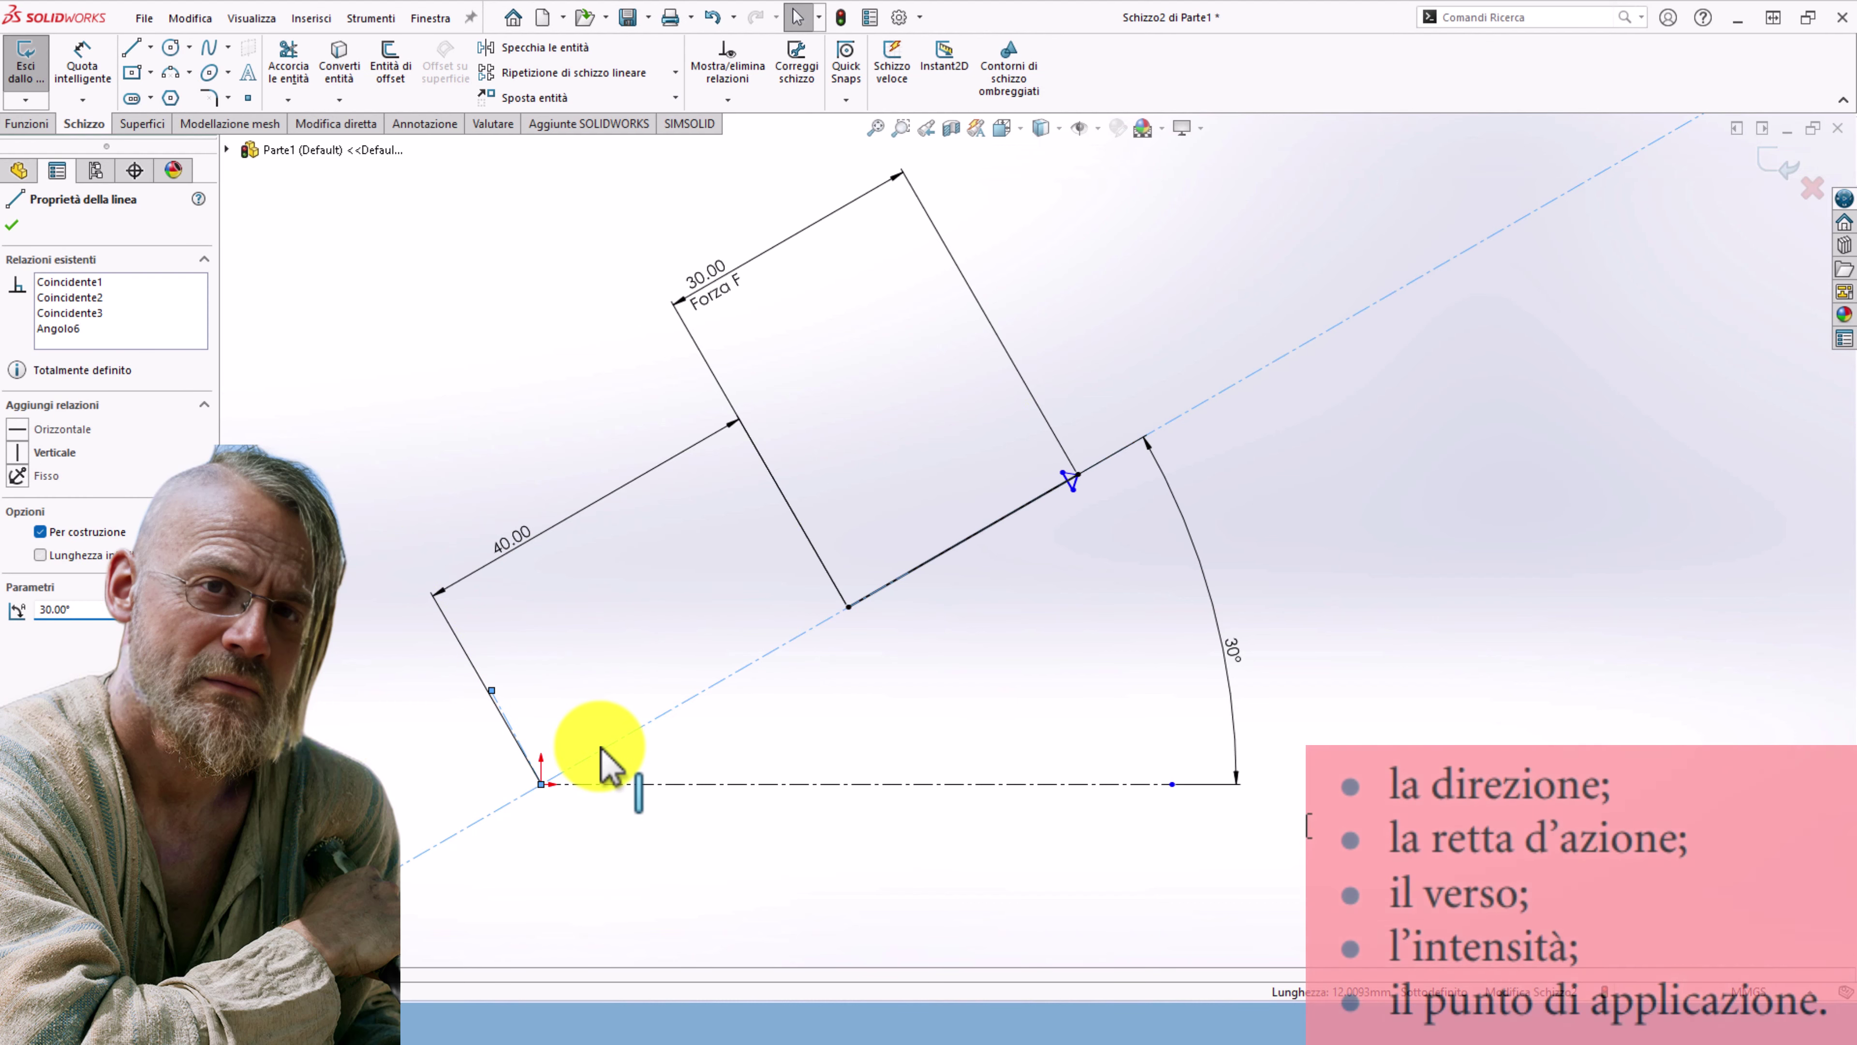
left_click(601, 754, "ctrl")
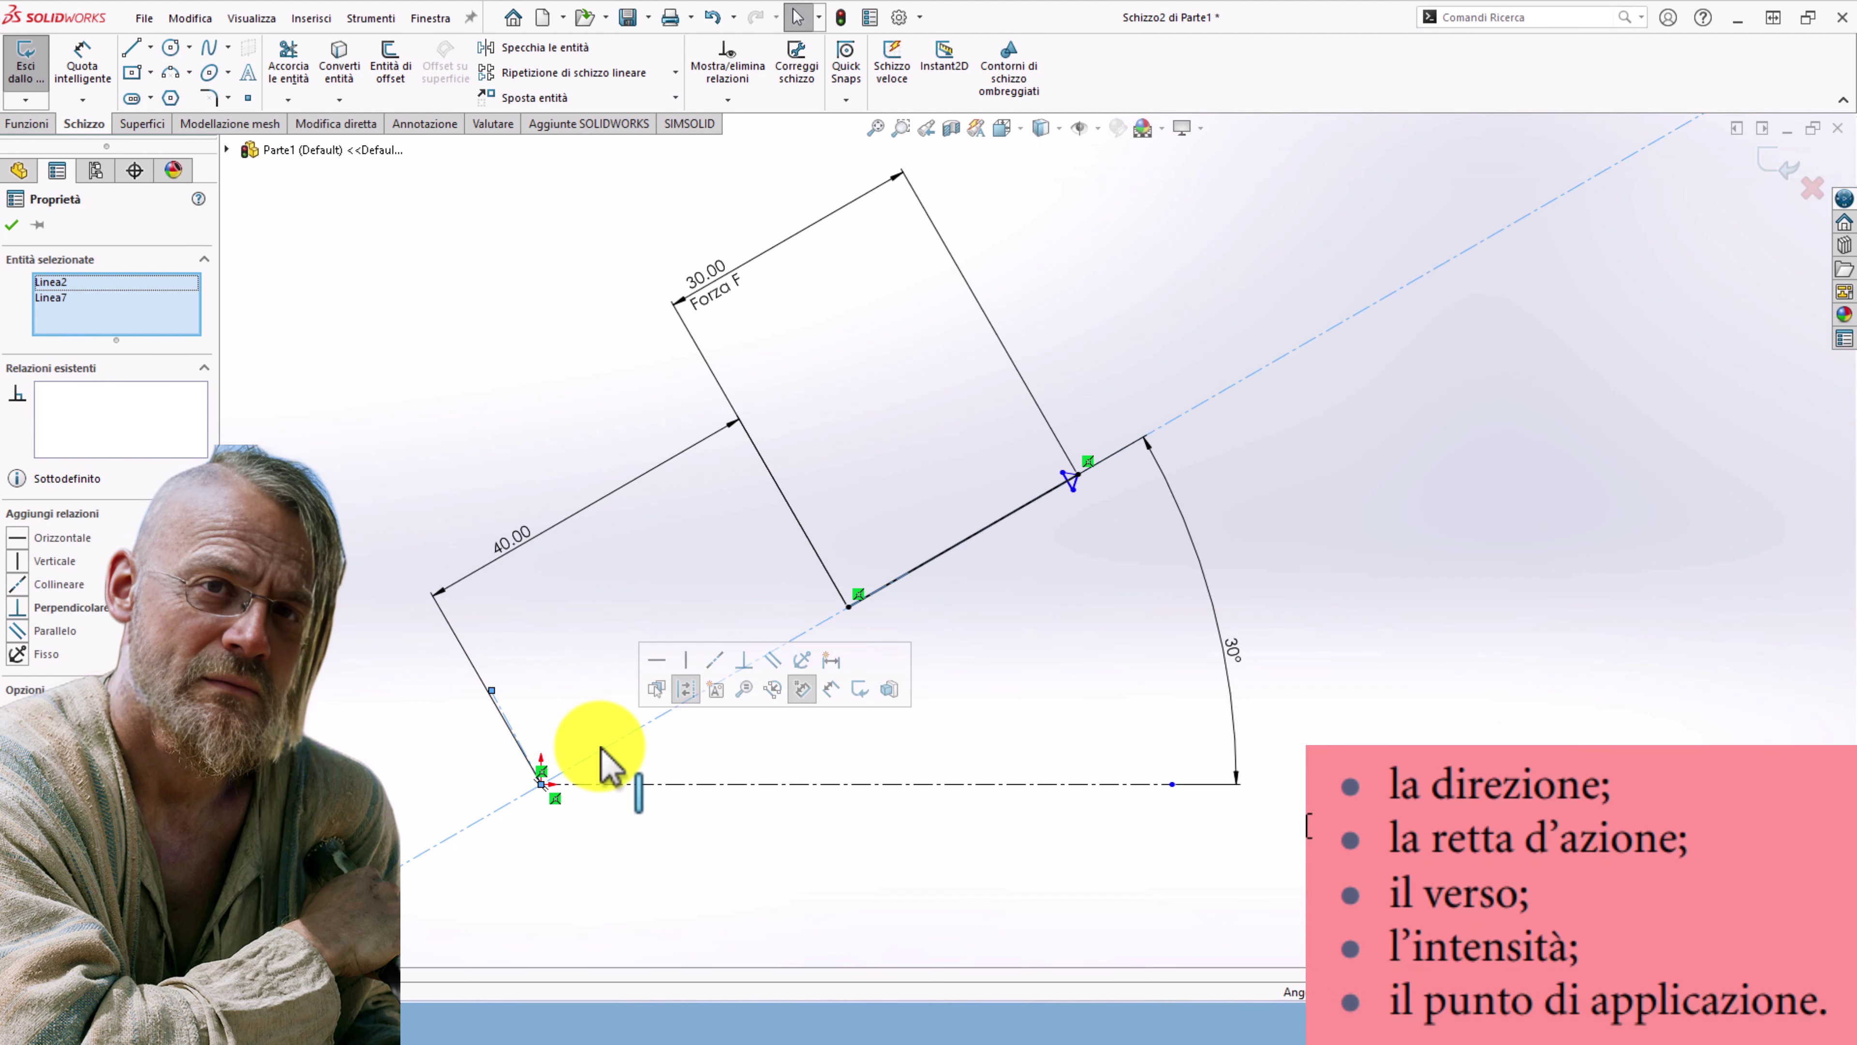
left_click(827, 819)
left_click_drag(510, 541, 731, 852)
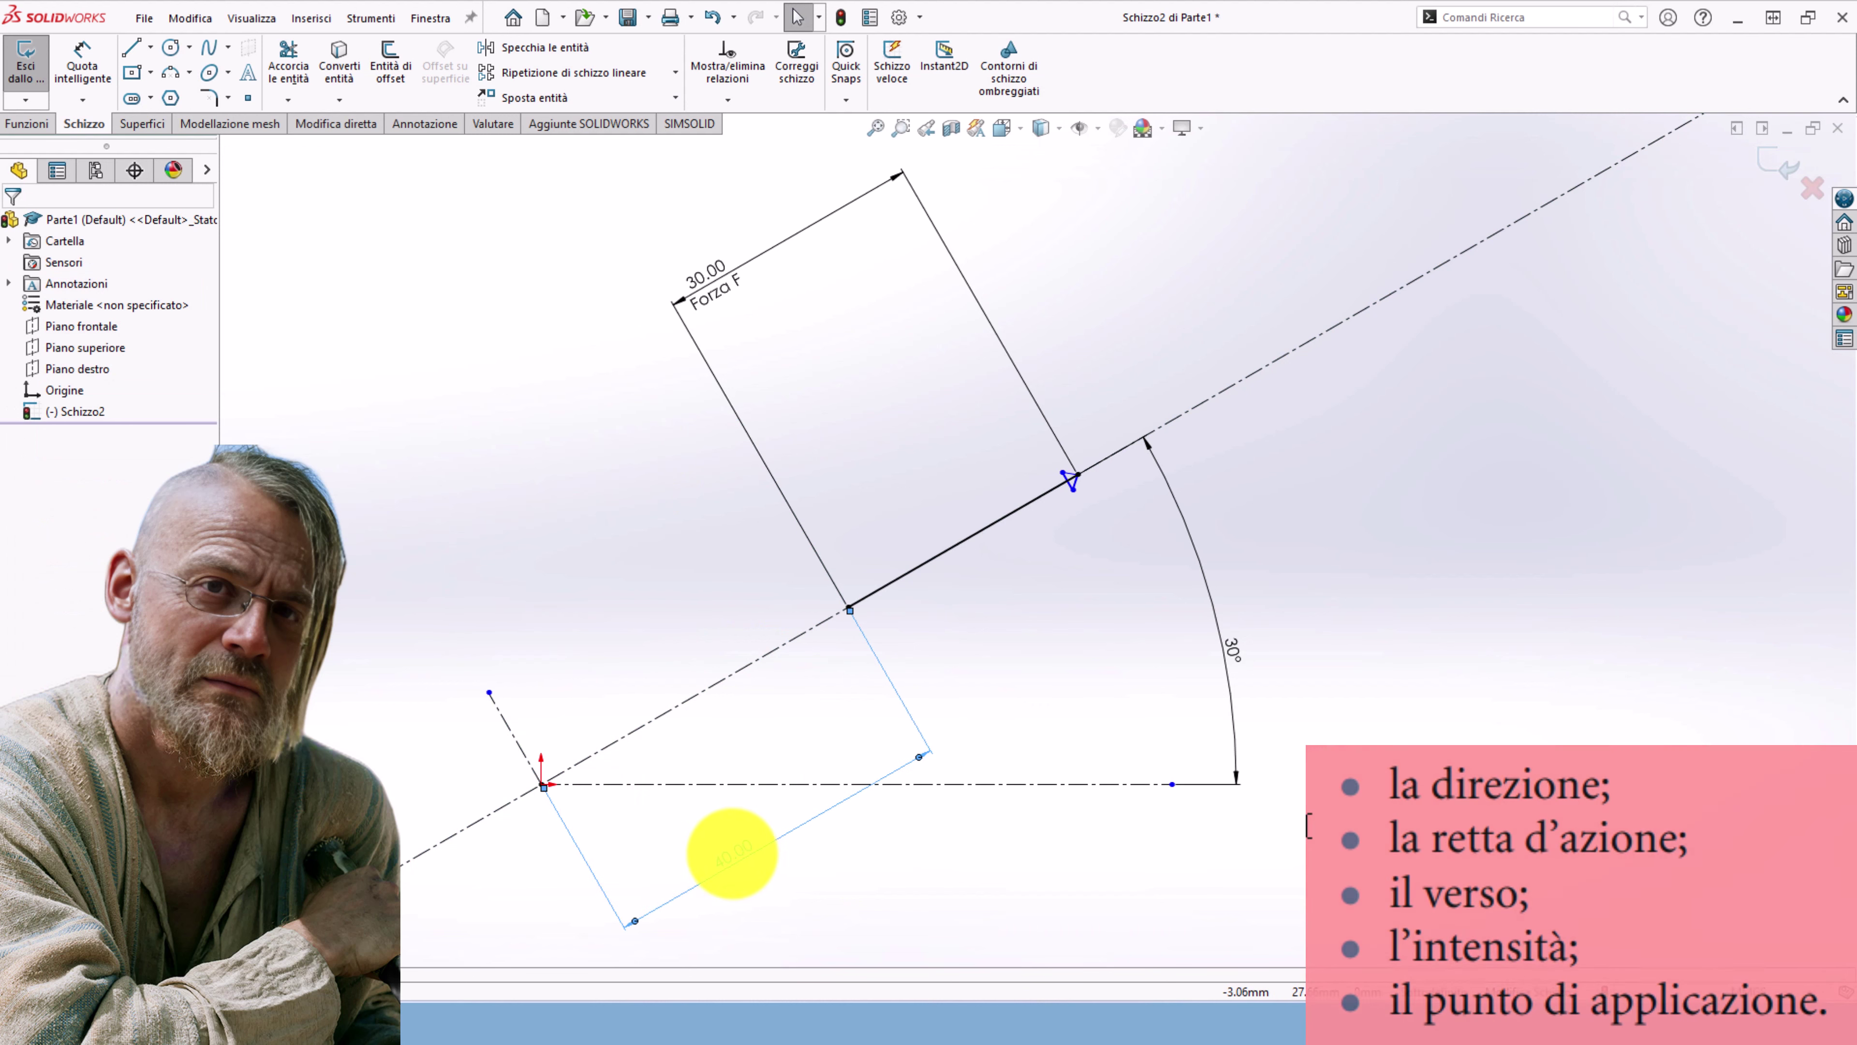
left_click(733, 853)
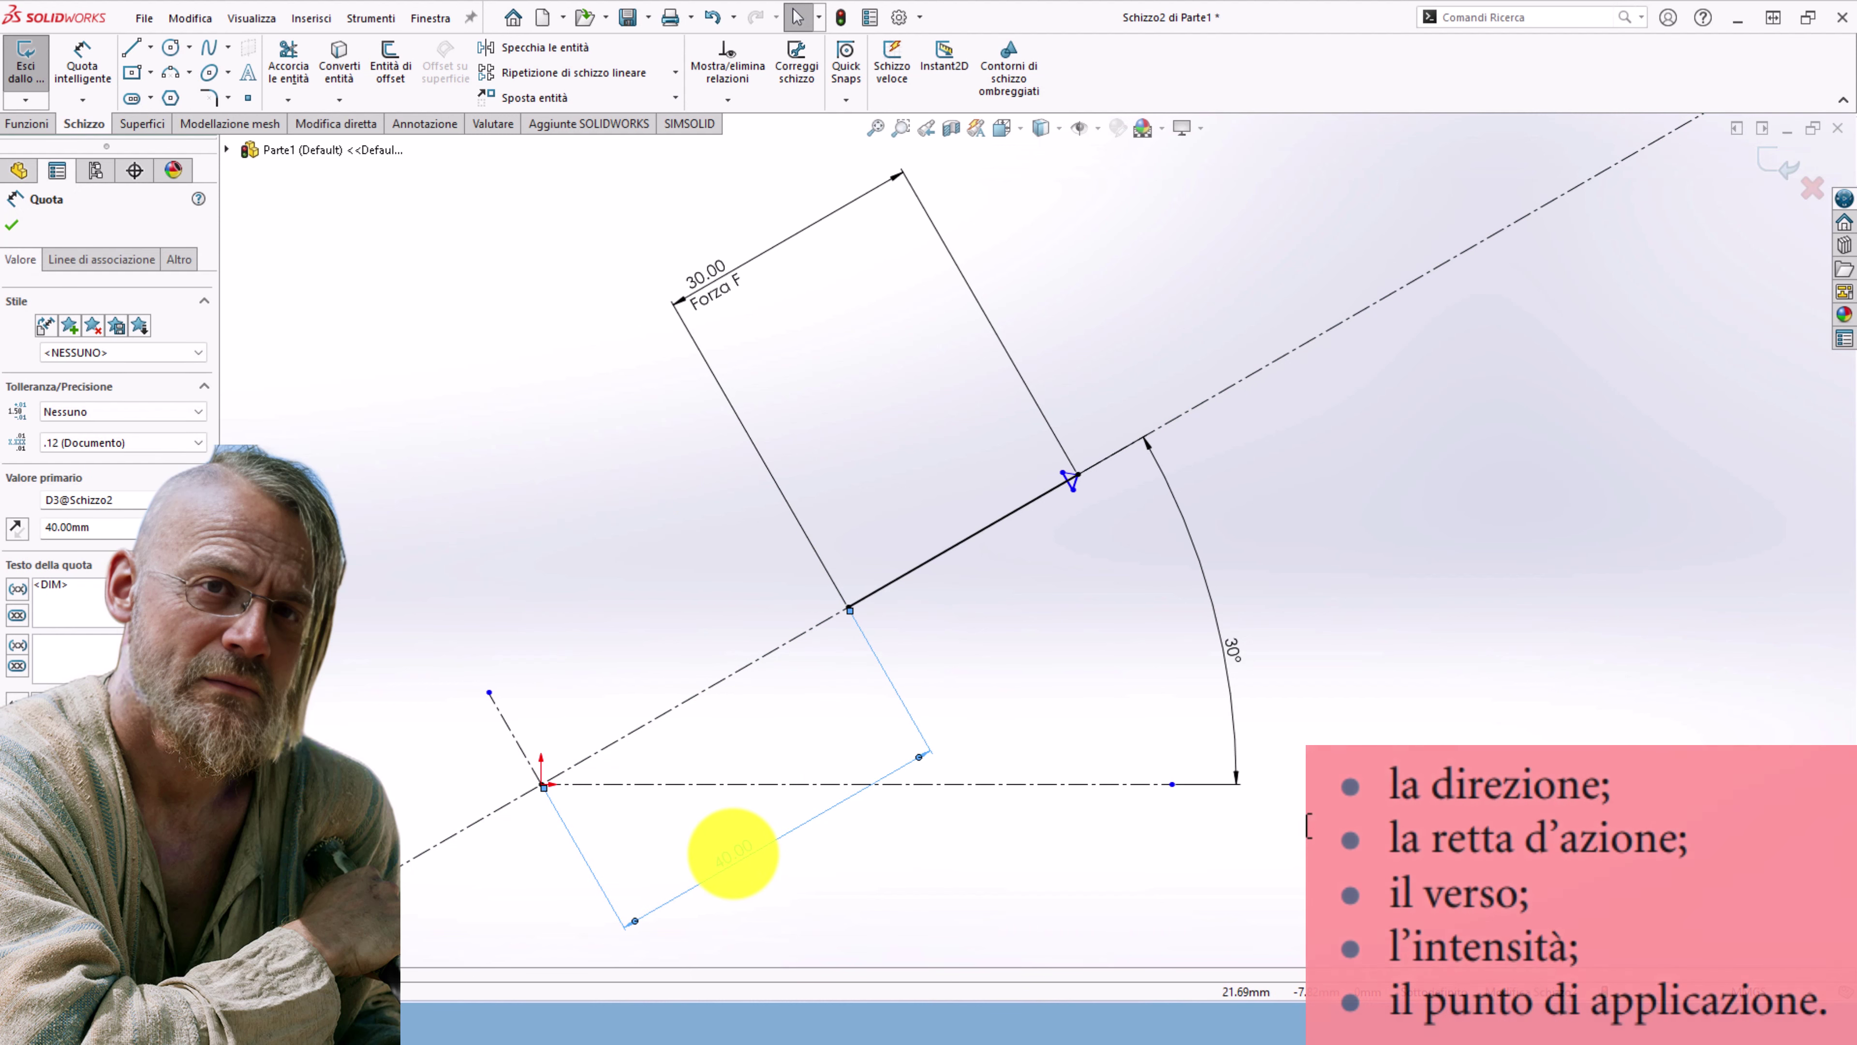
- Apply a linear sketch pattern with Direction 1 changed from Asse X to the inclined line Linea7
left_click(674, 73)
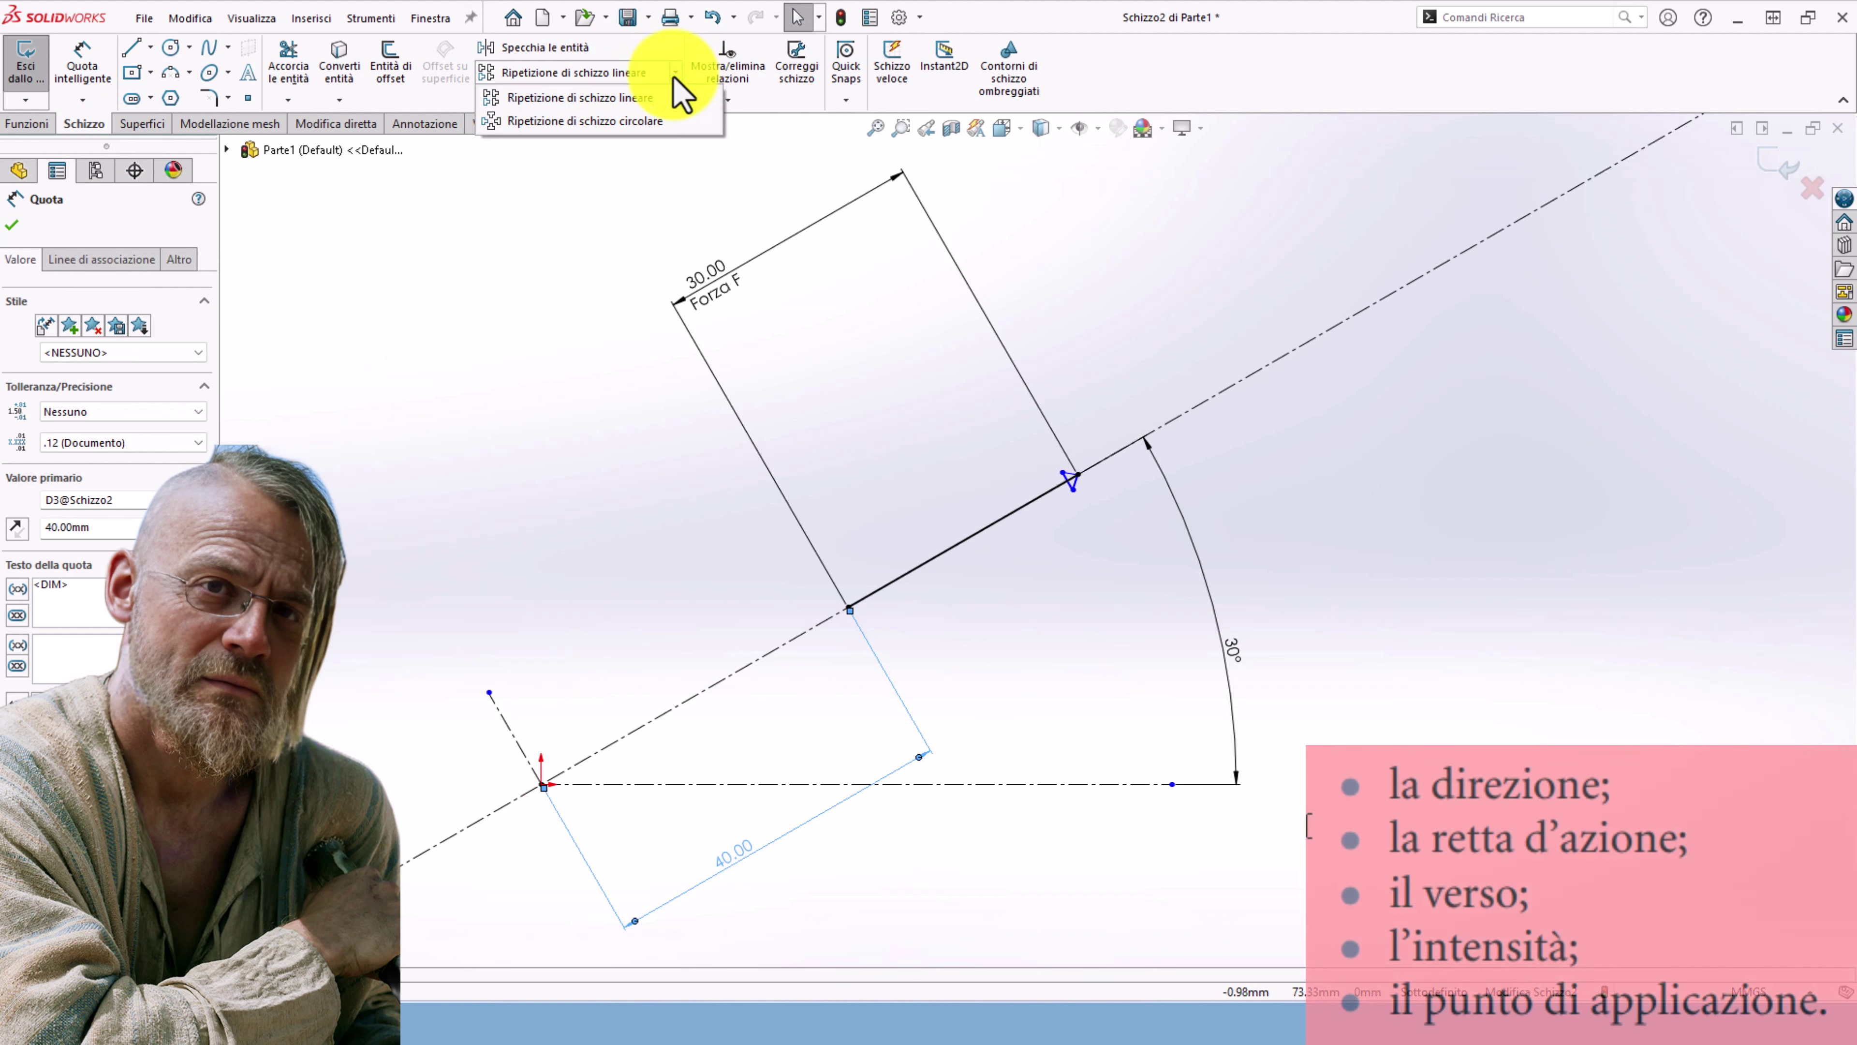
left_click(635, 102)
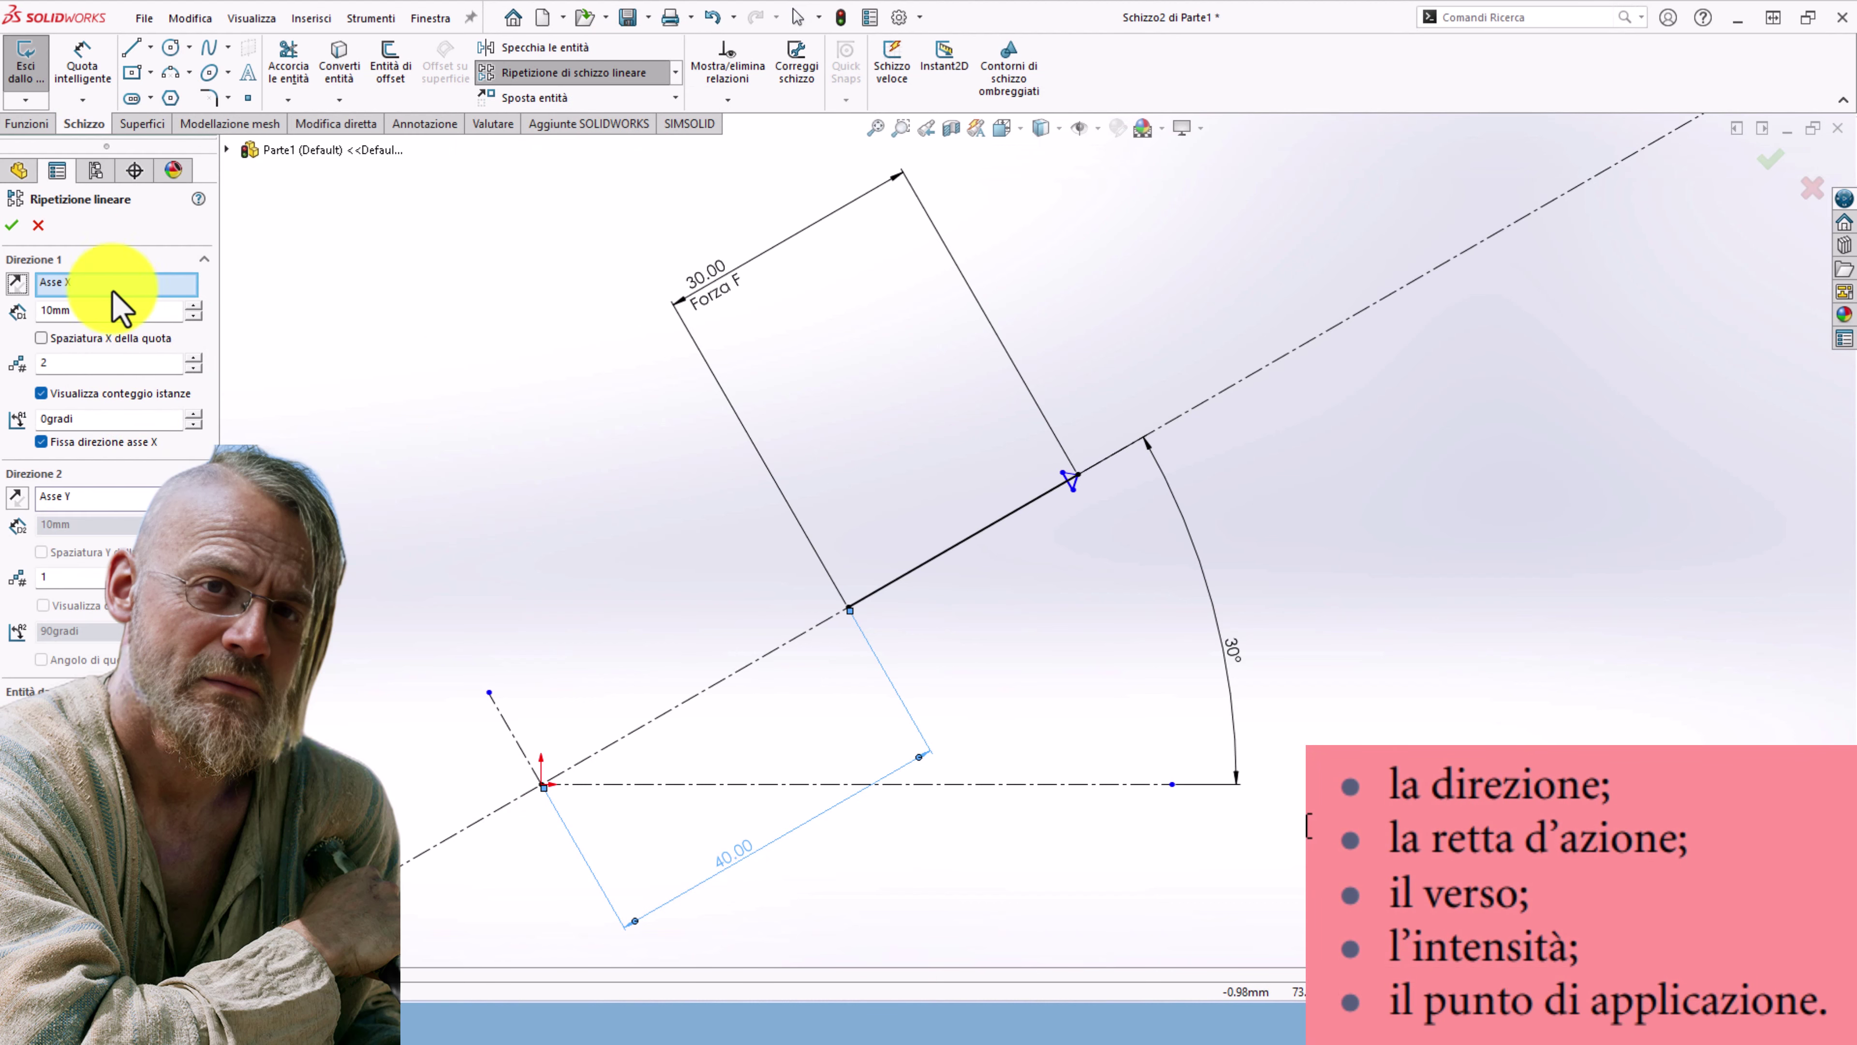
left_click(97, 283)
key("Delete")
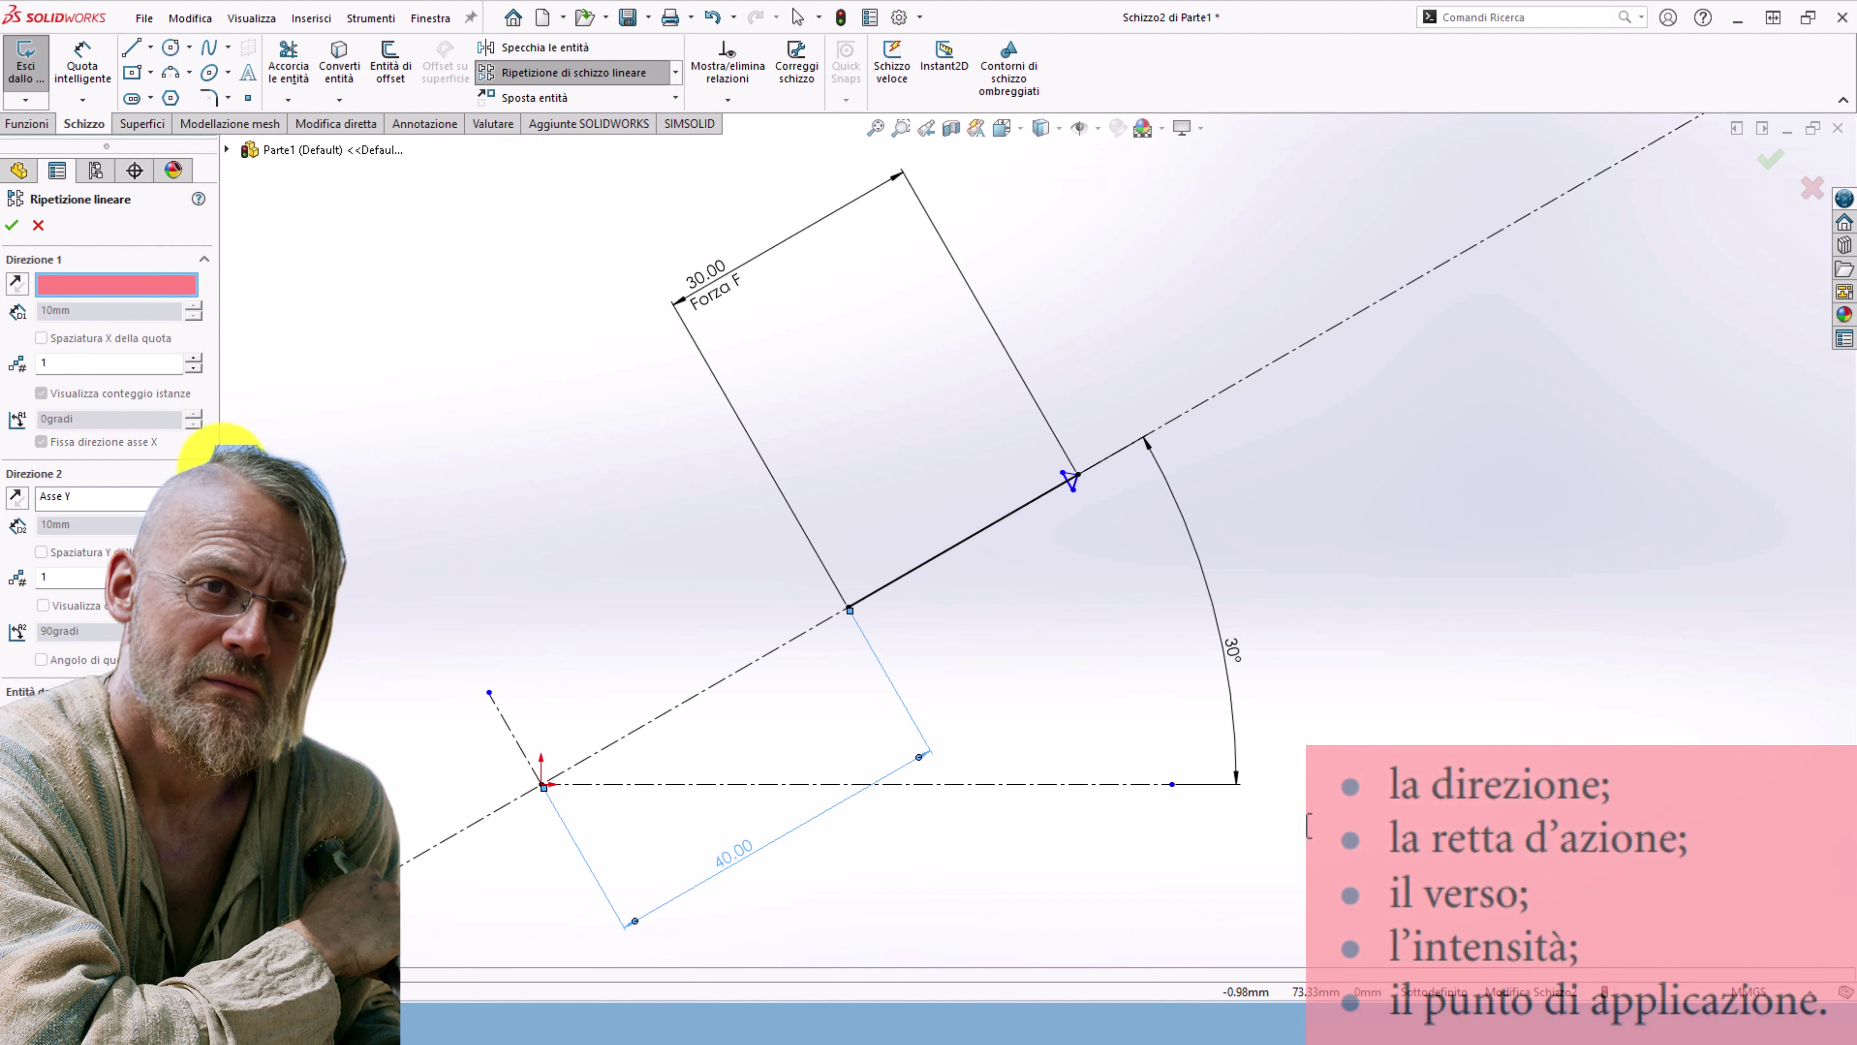
left_click(508, 724)
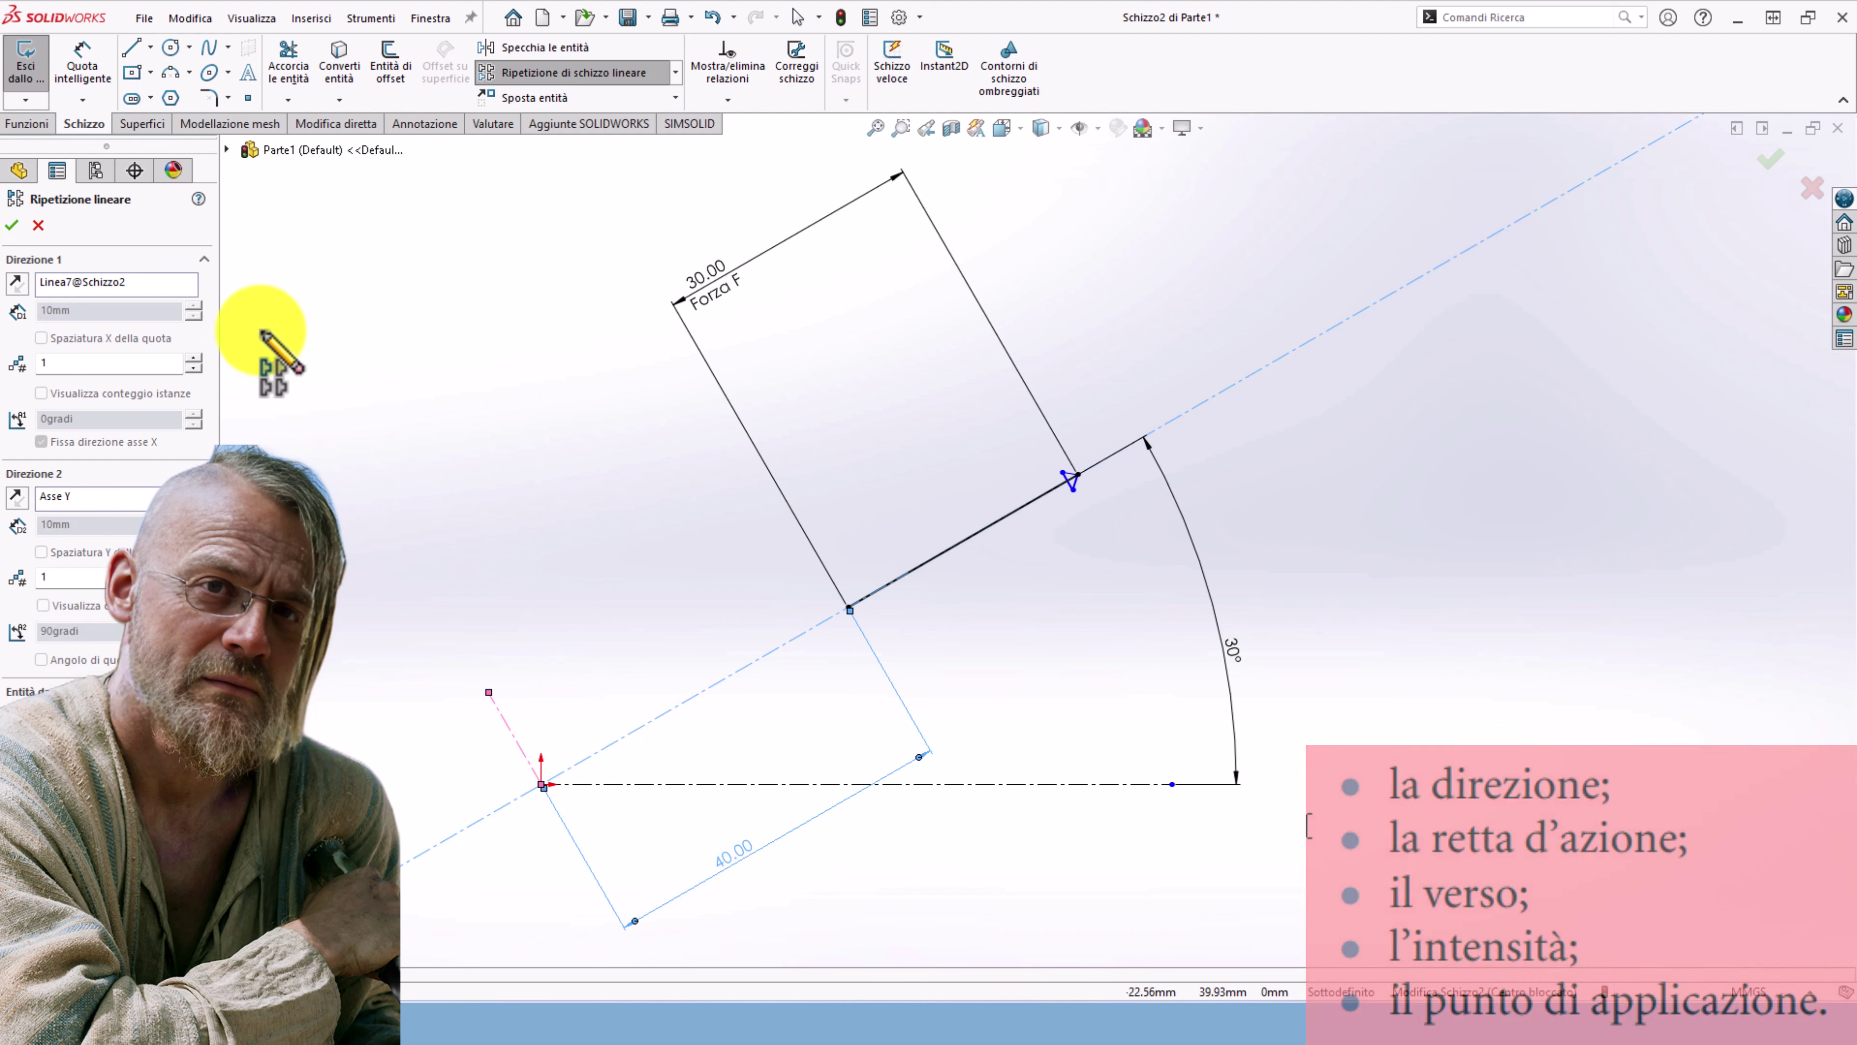
left_click(12, 225)
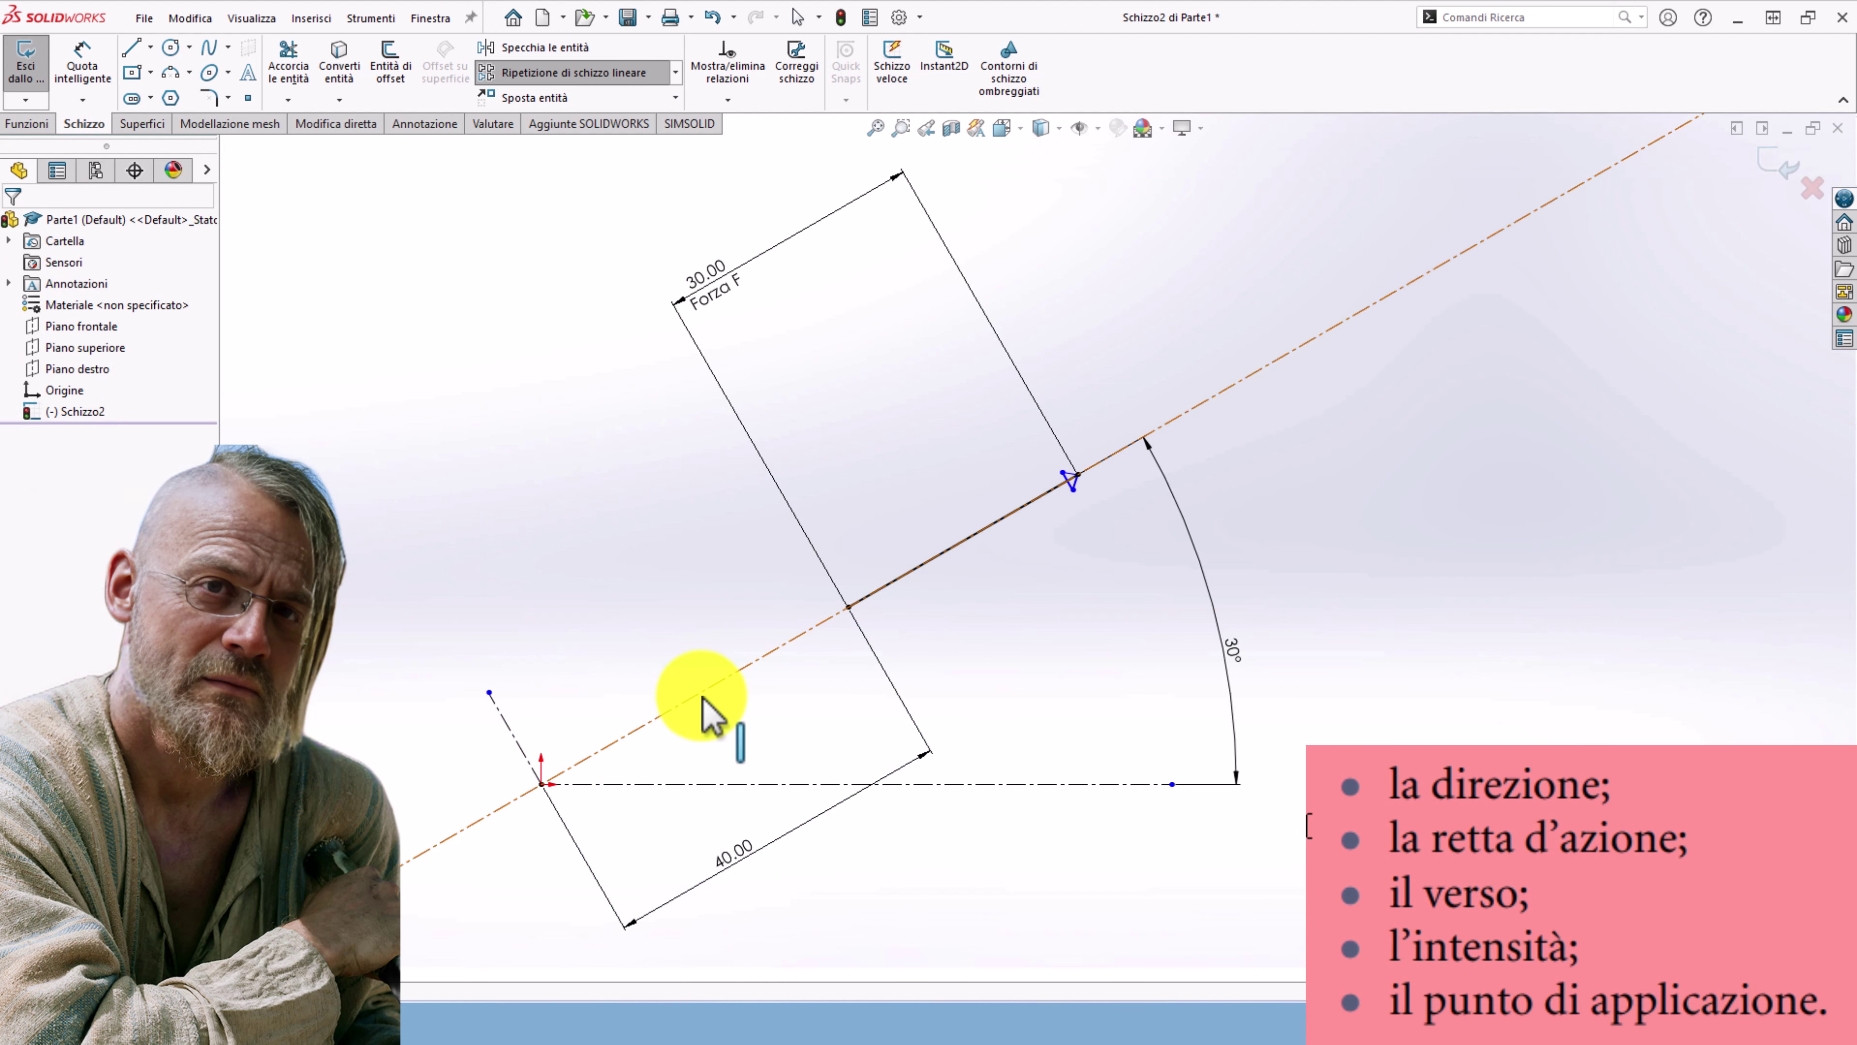
- Uncheck For construction so the inclined line of action becomes a solid line
left_click(702, 701)
left_click(787, 638)
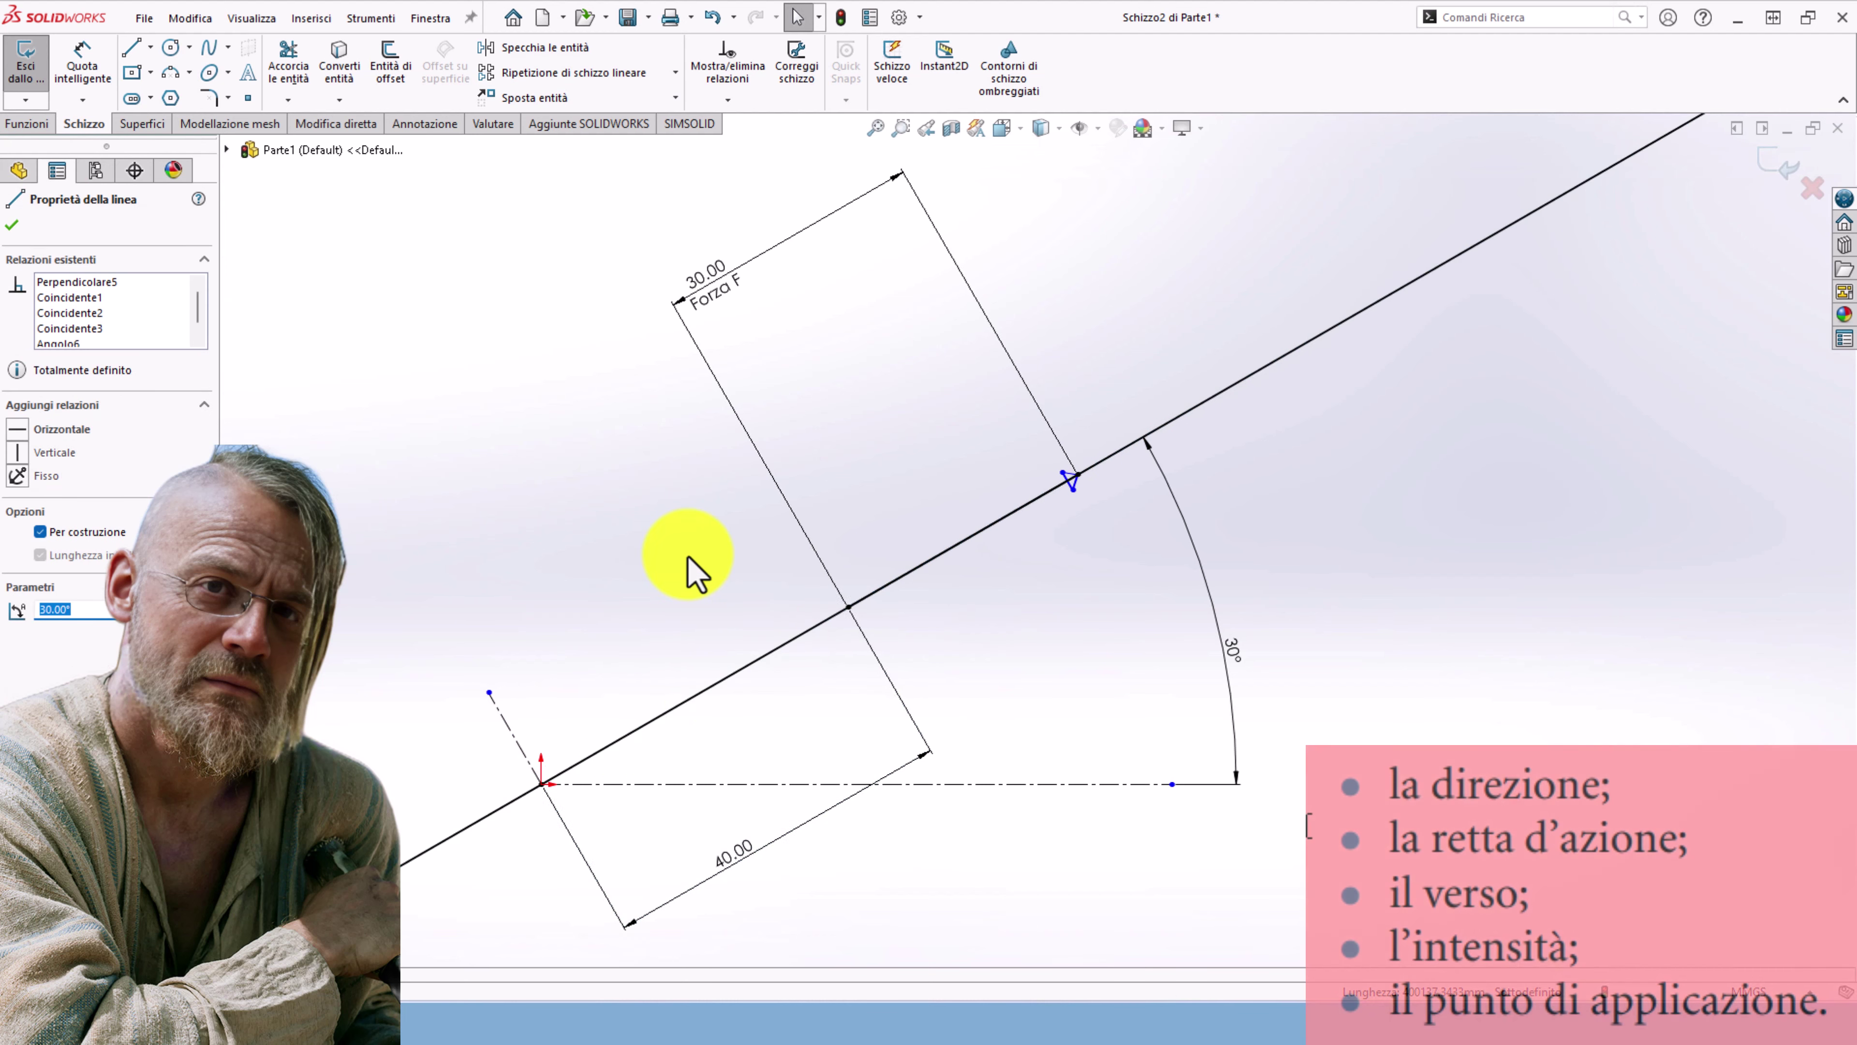
left_click(696, 568)
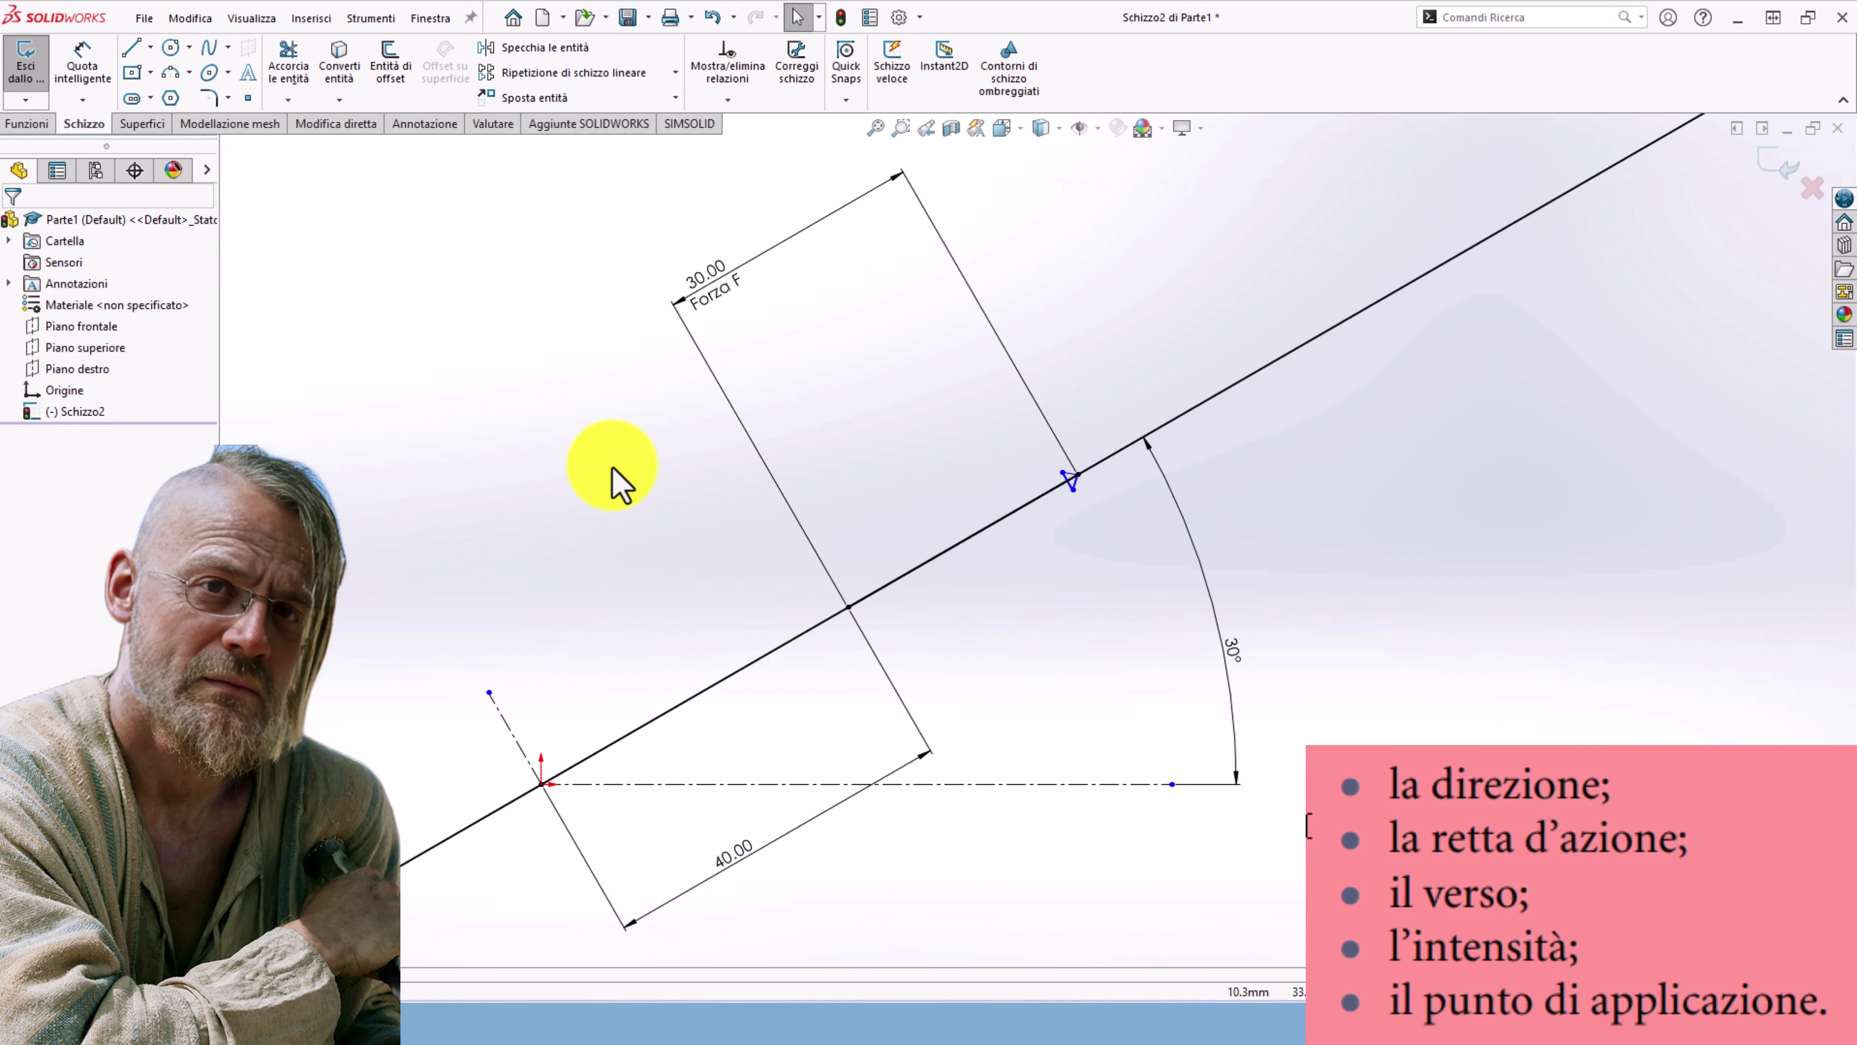
- Retry a linear sketch pattern along Linea7 with the long line selected, then cancel it
left_click(505, 73)
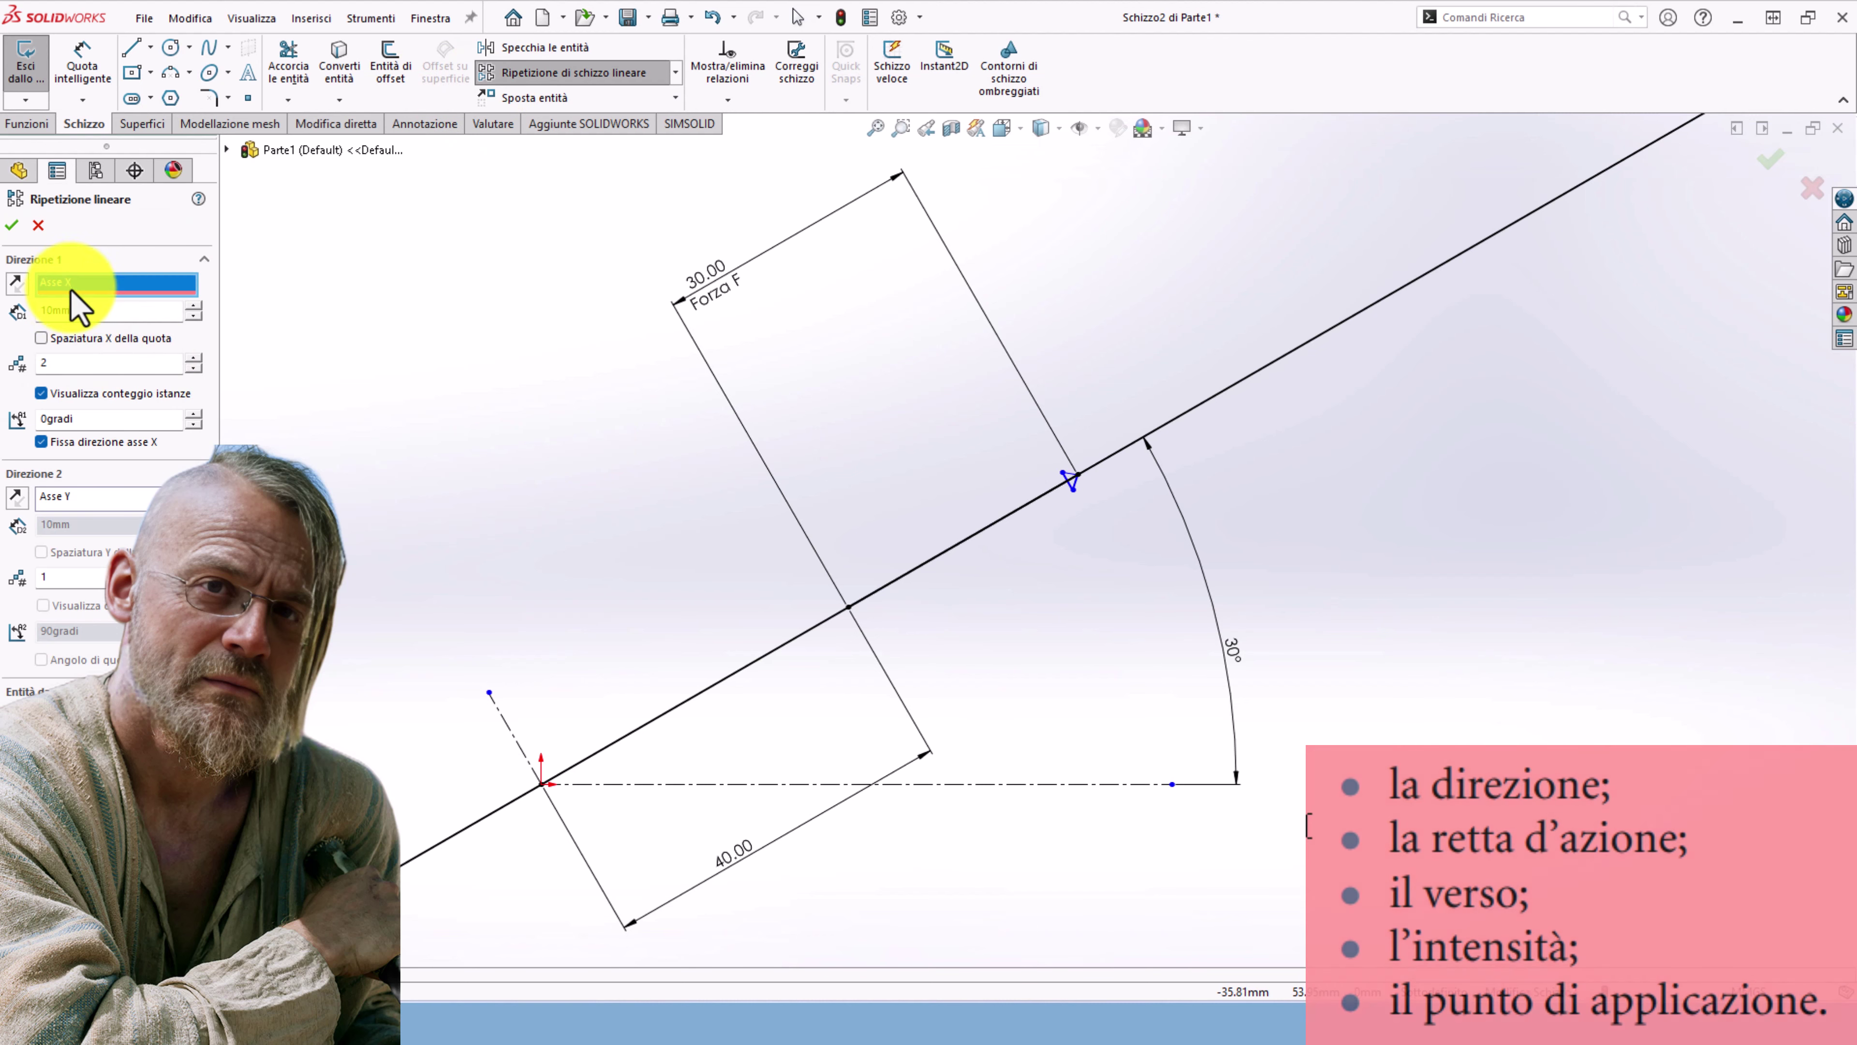
key("Delete")
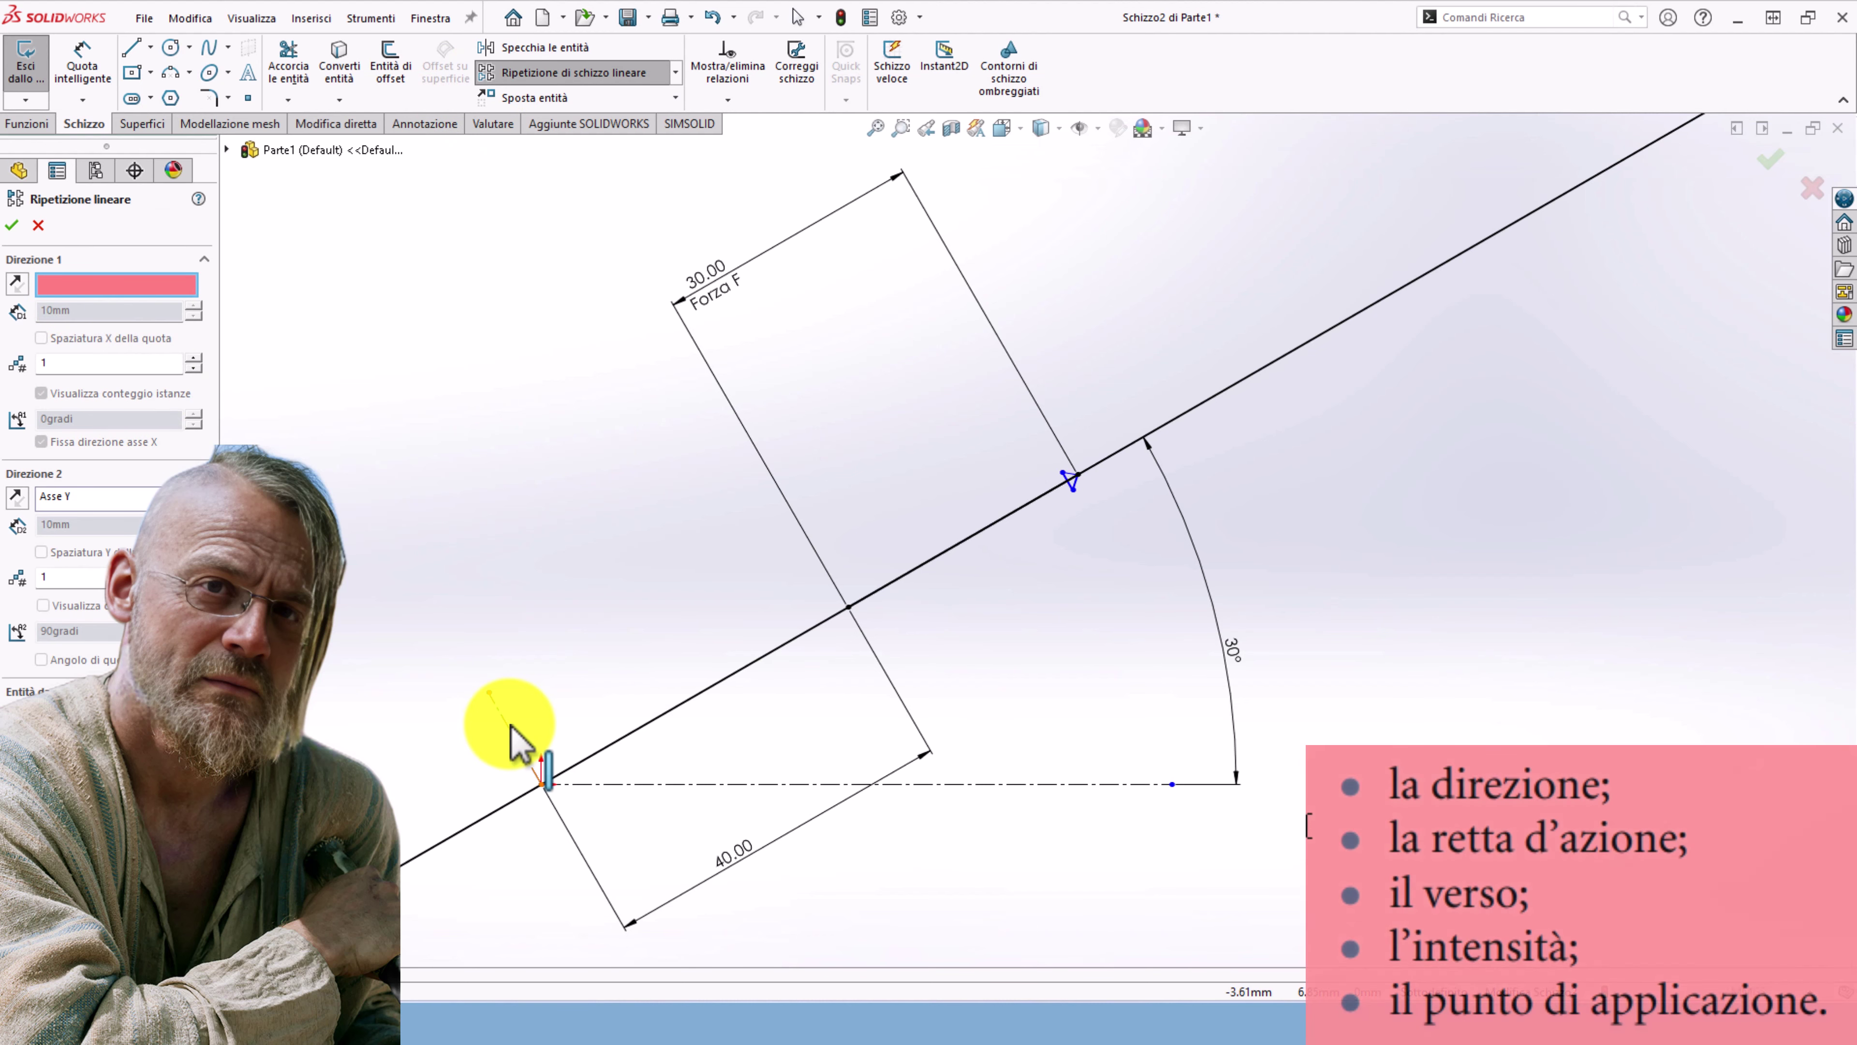
left_click(512, 735)
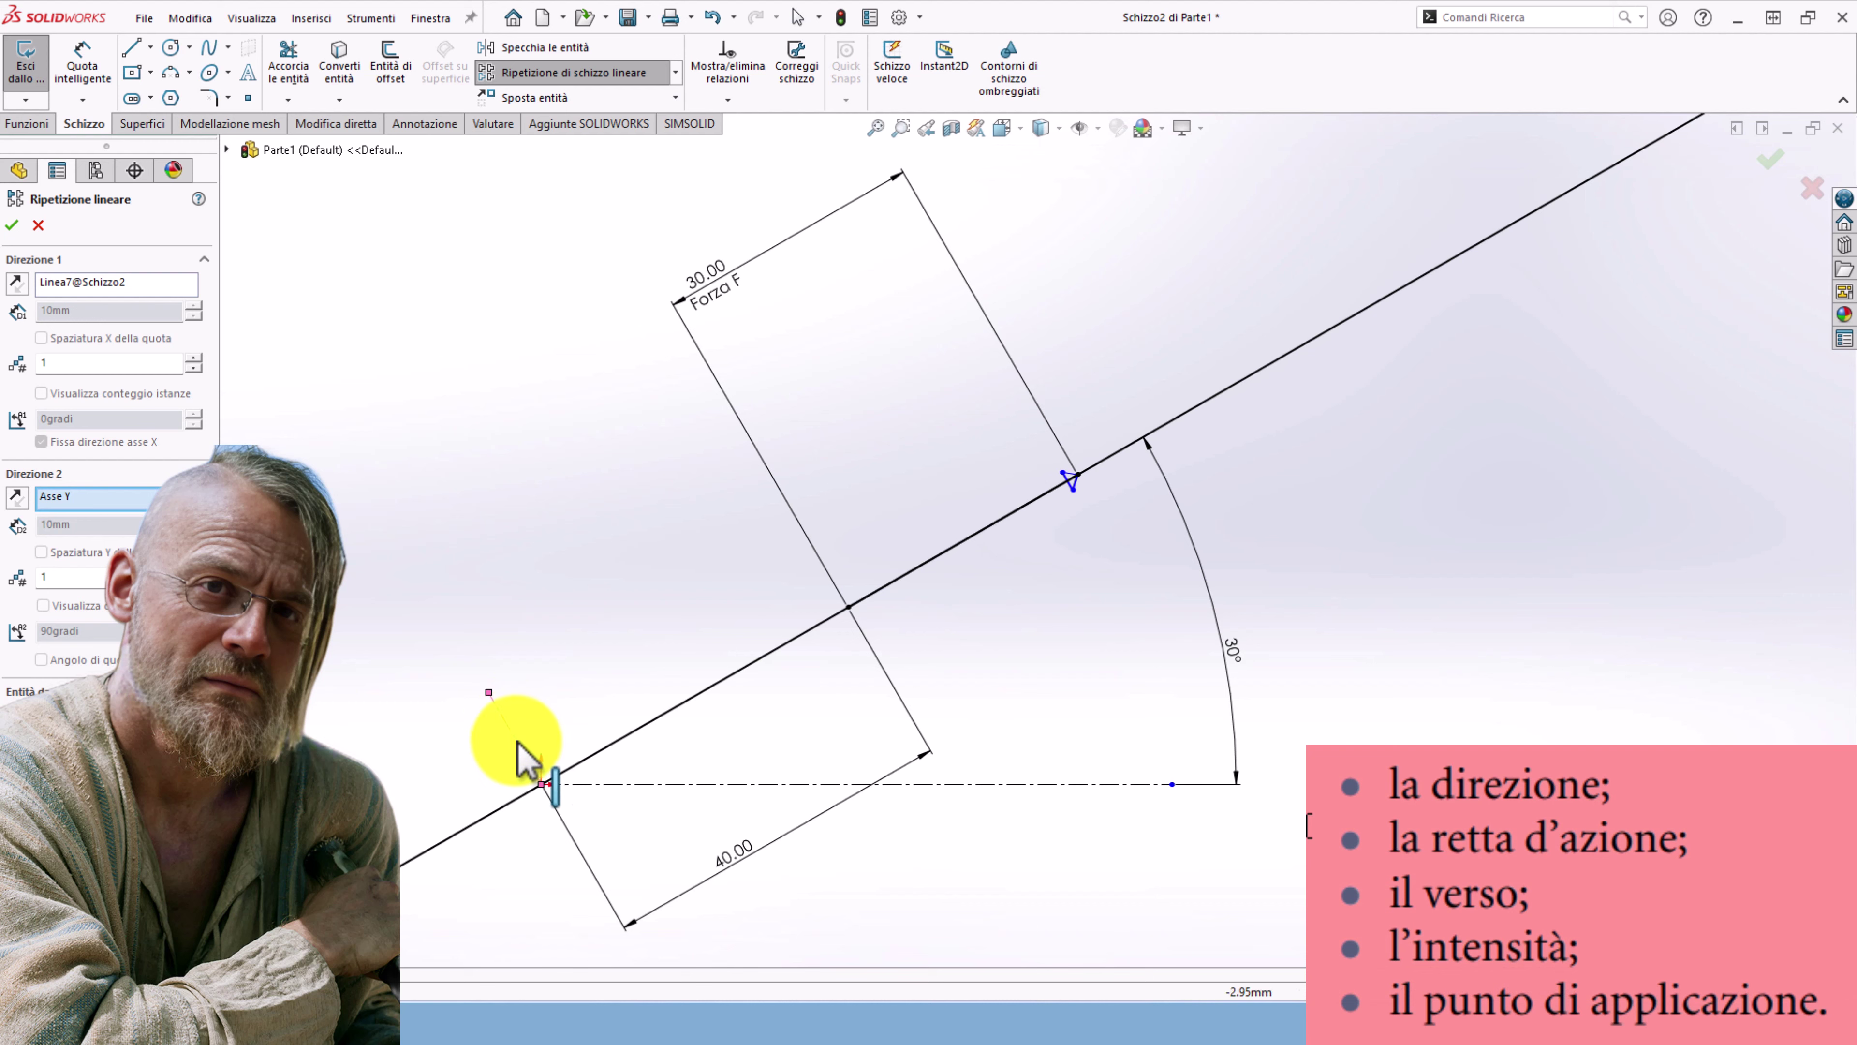
left_click(614, 742)
key("z")
key("z")
key("z")
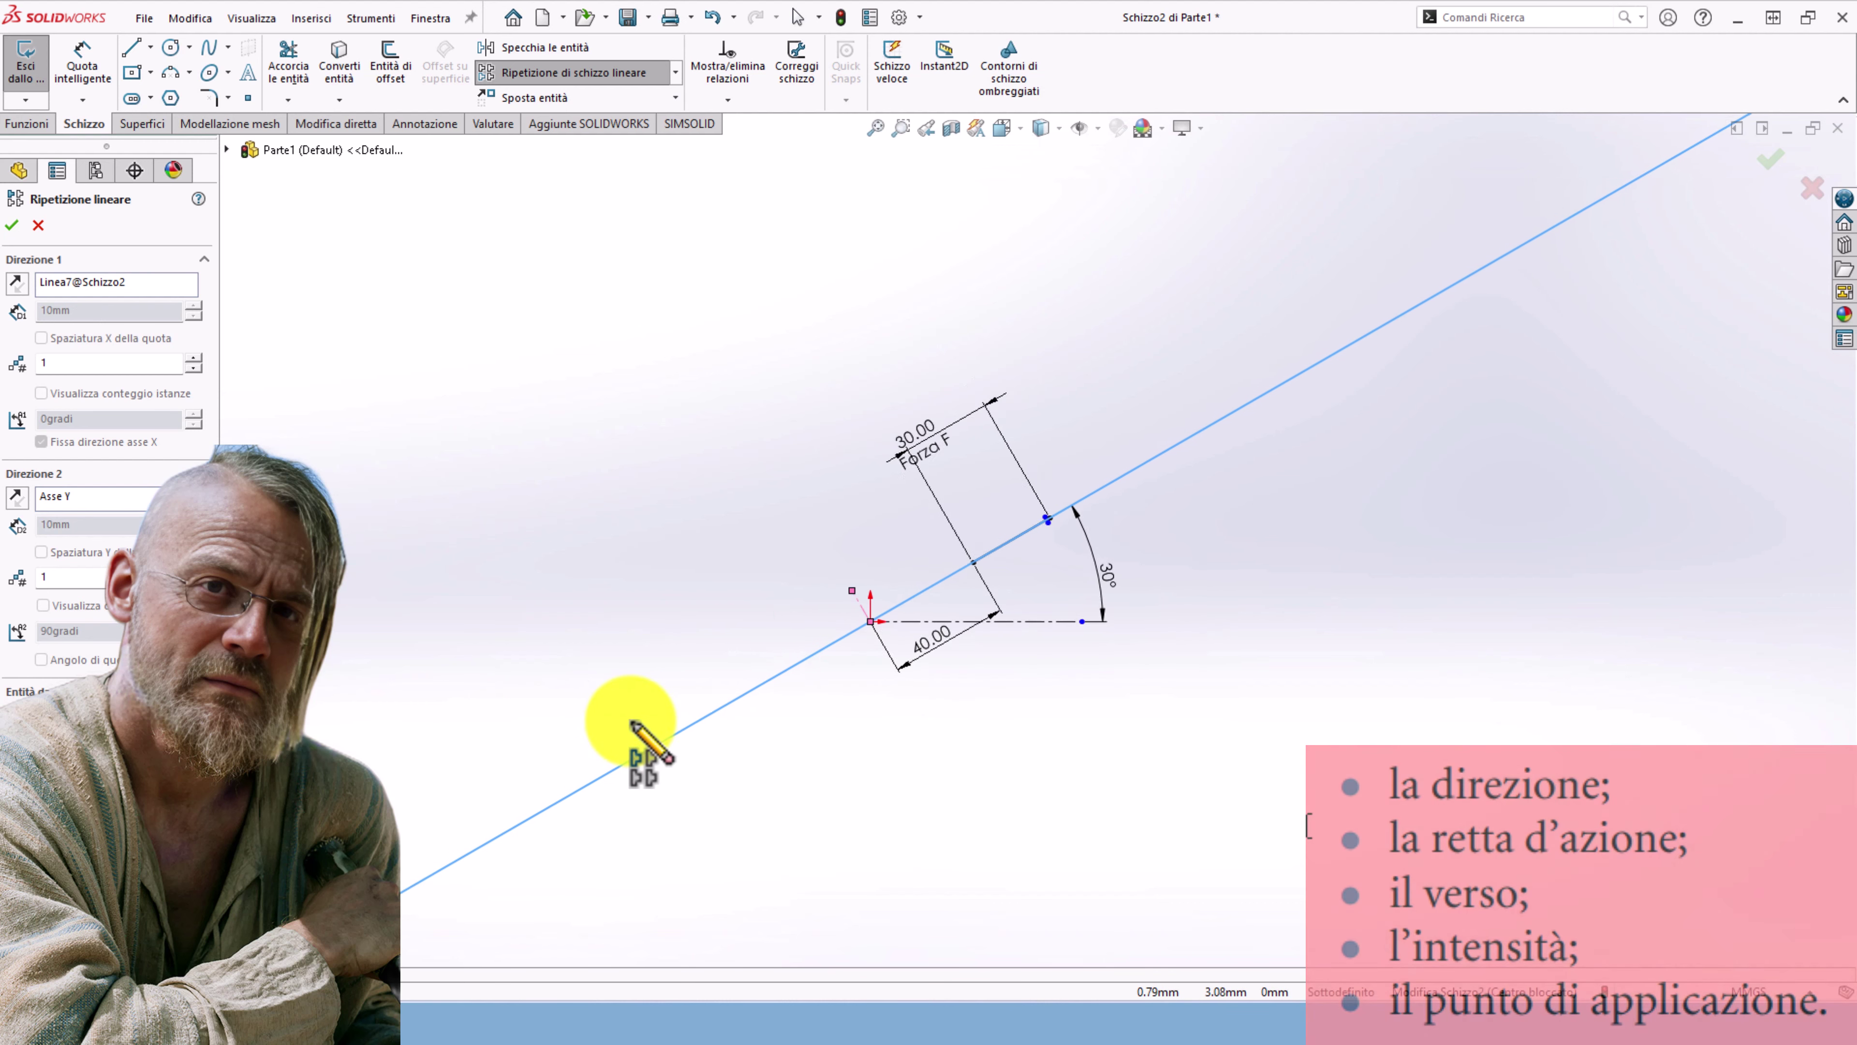
key("z")
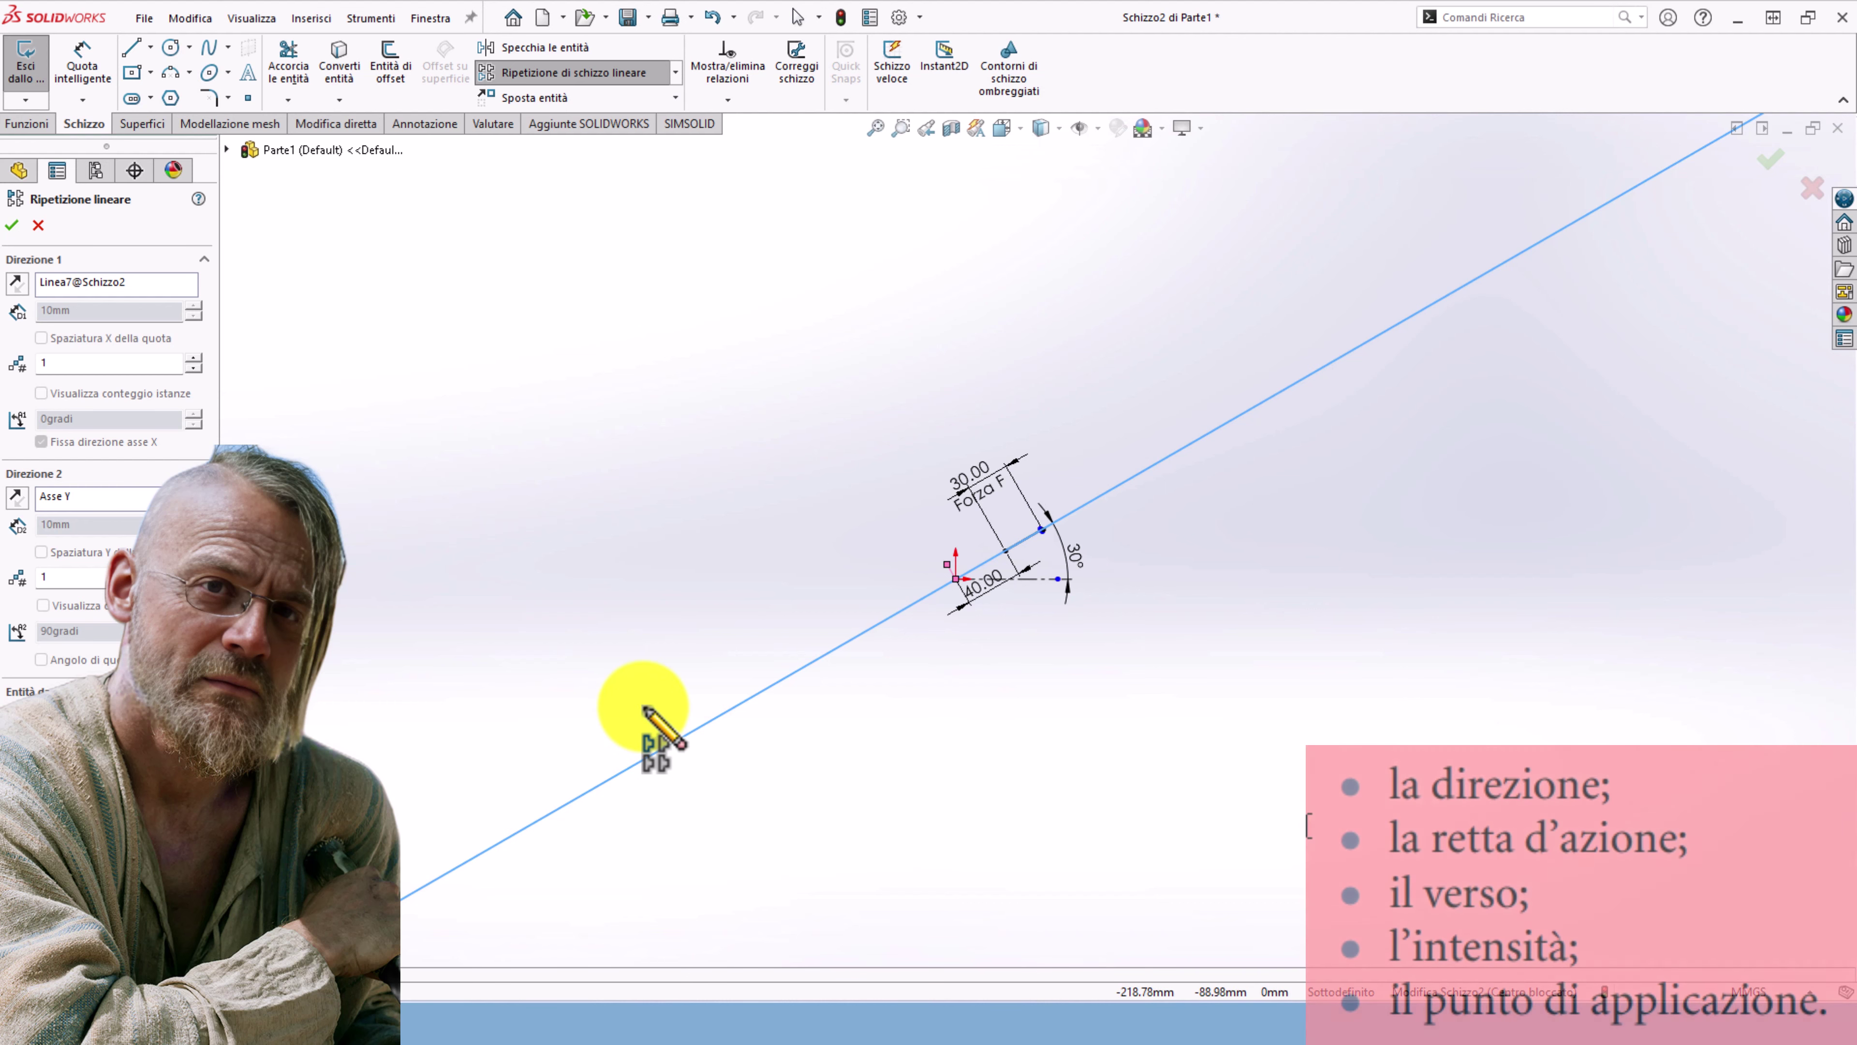
left_click(37, 224)
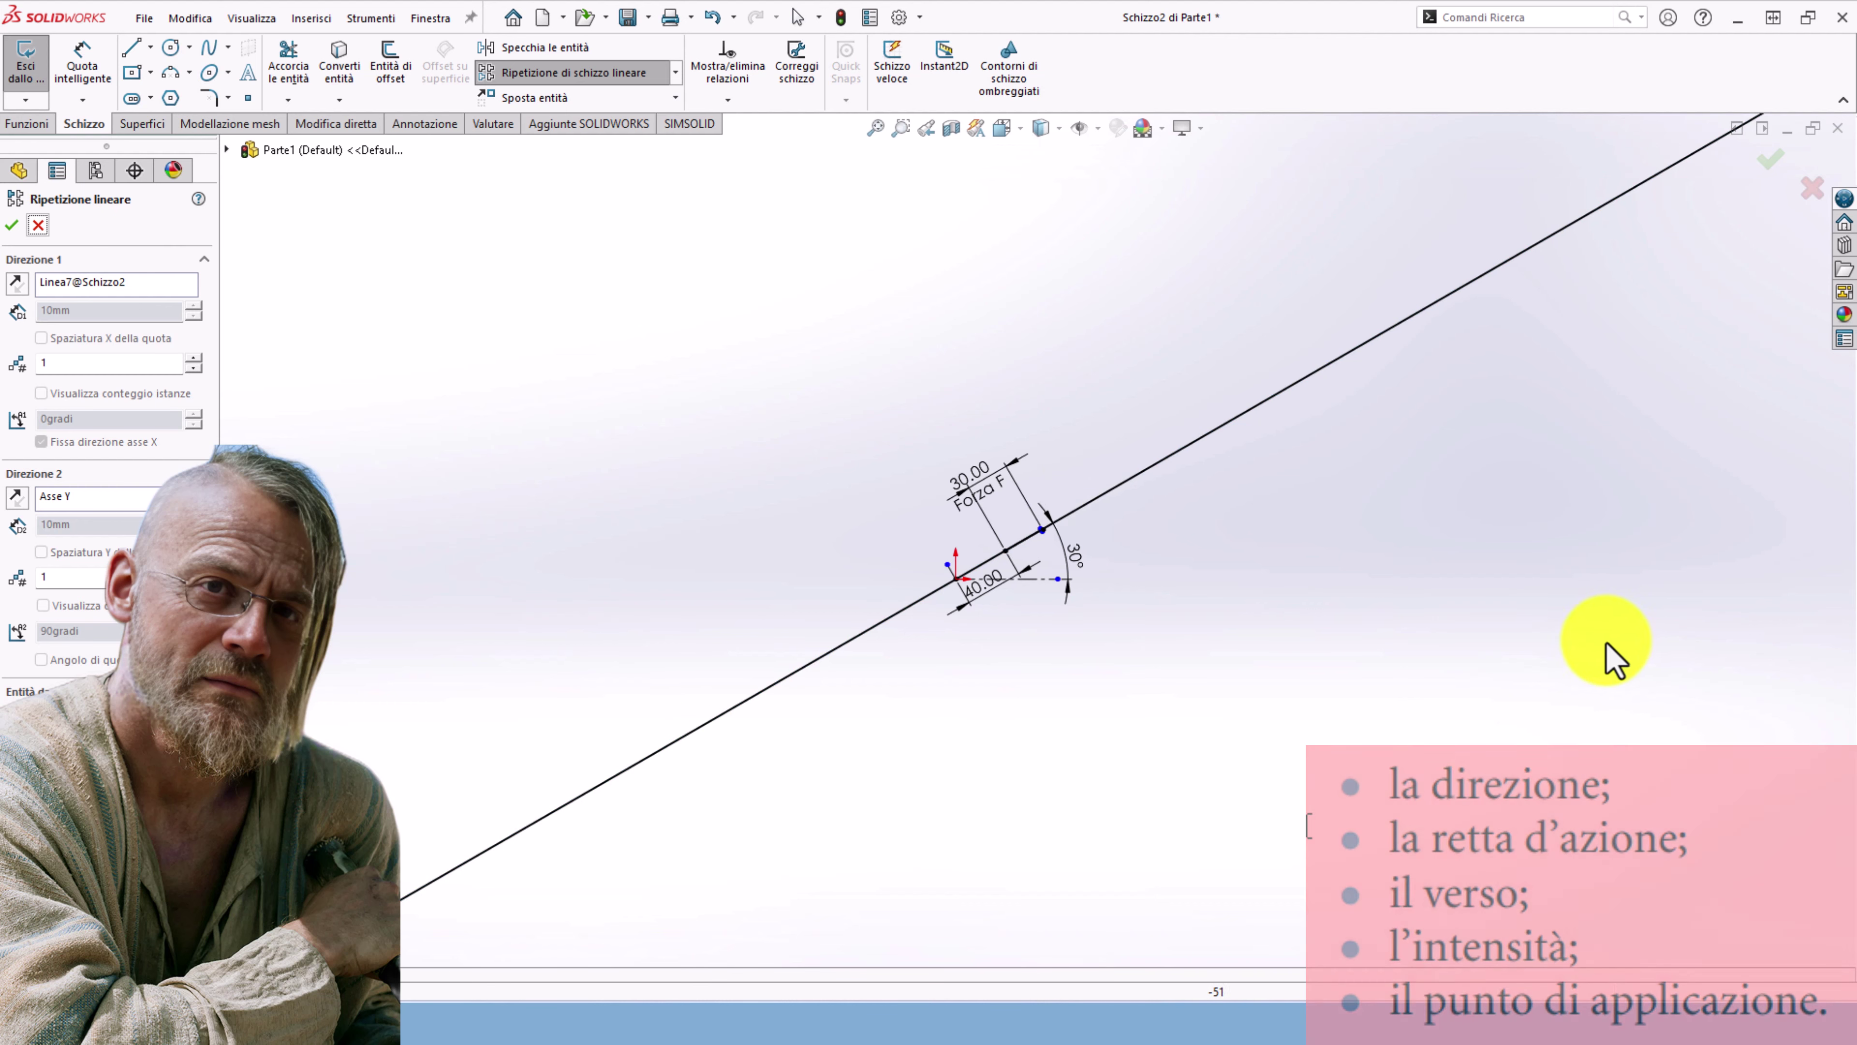
scroll(1276, 659, "down", 2)
- Mark the long inclined line as Construction Geometry so it shows dash-dot again
scroll(964, 545, "down", 1)
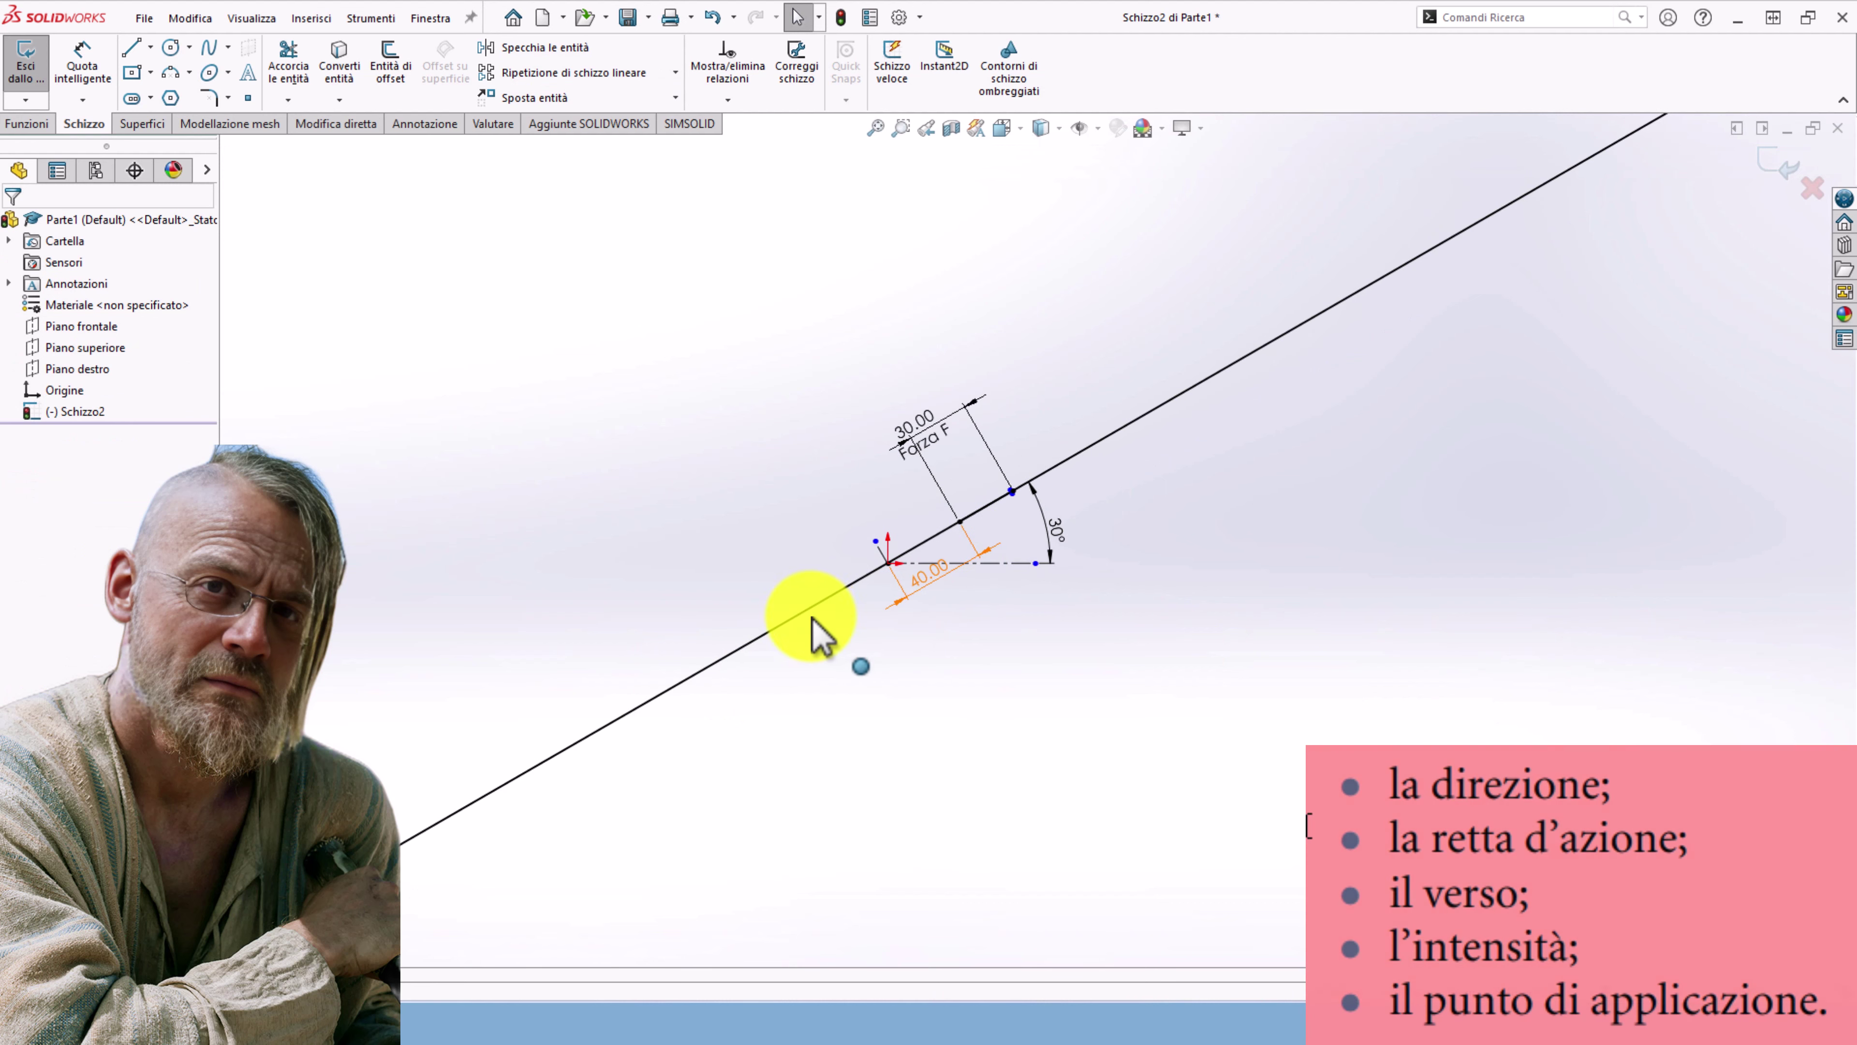
left_click(818, 603)
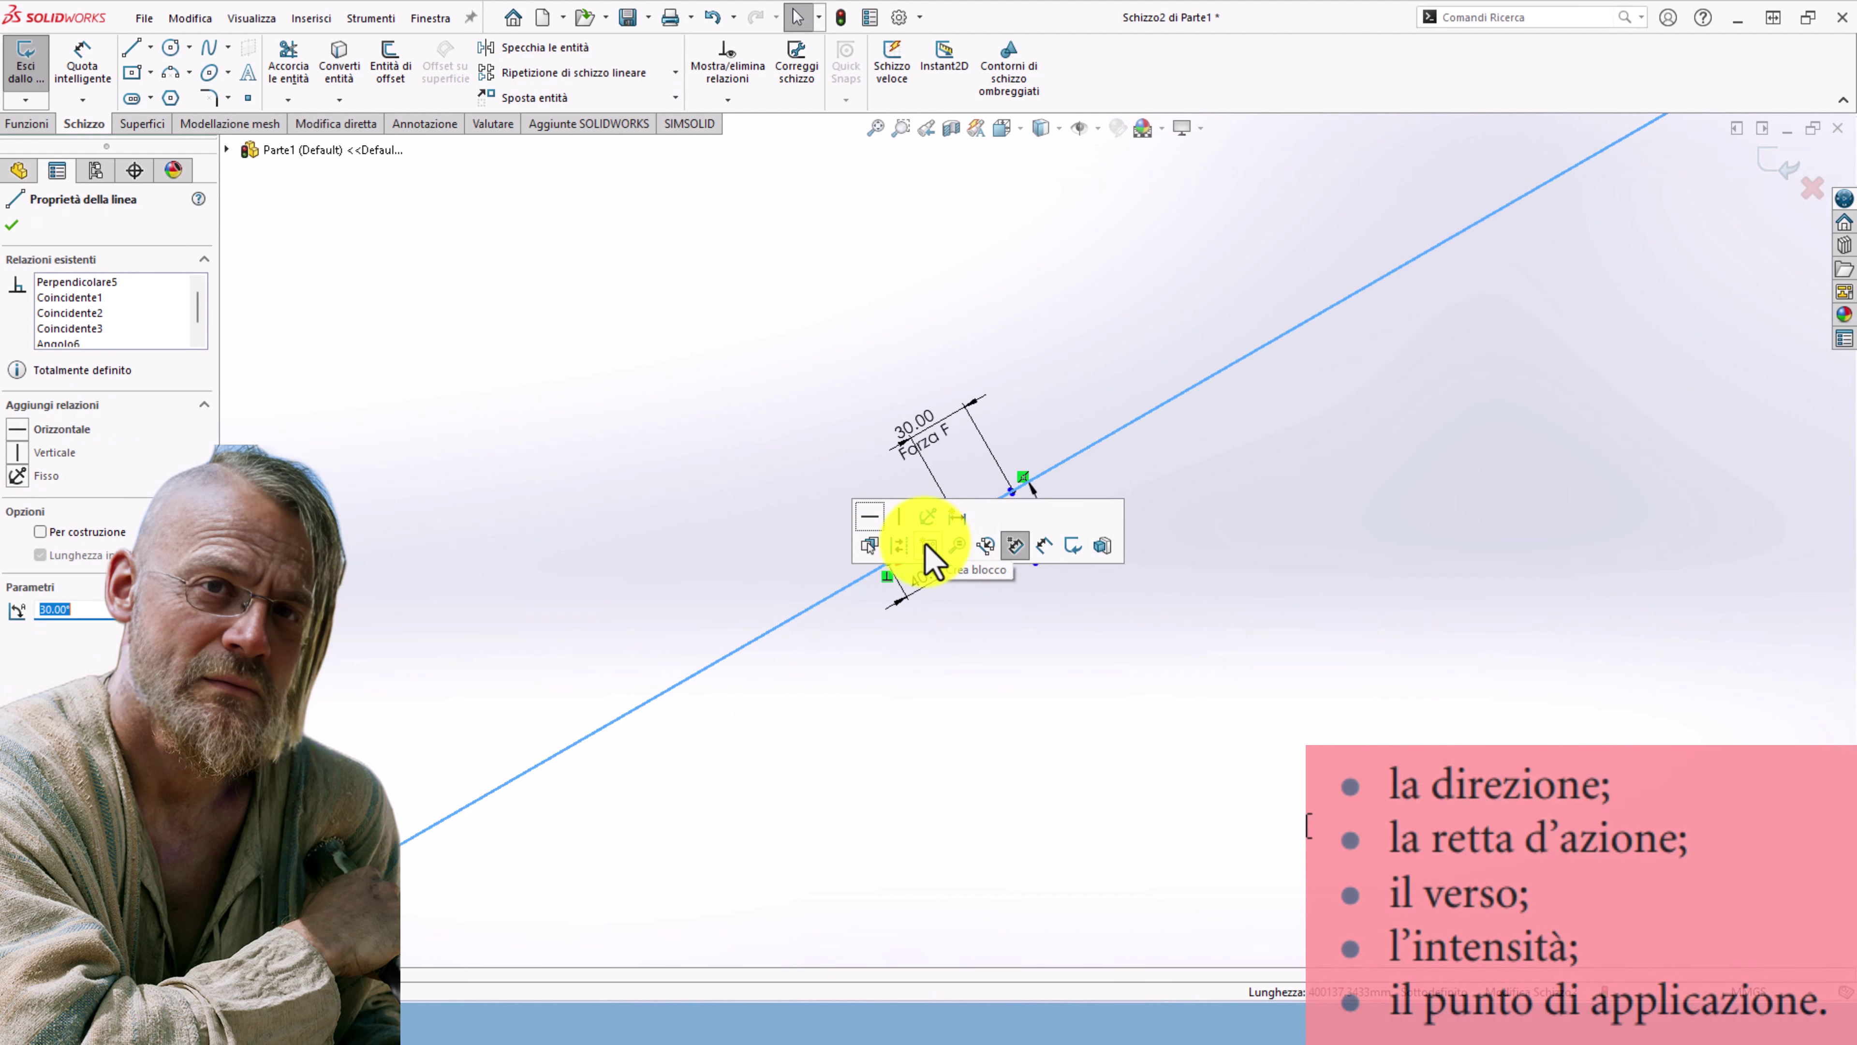
left_click(911, 547)
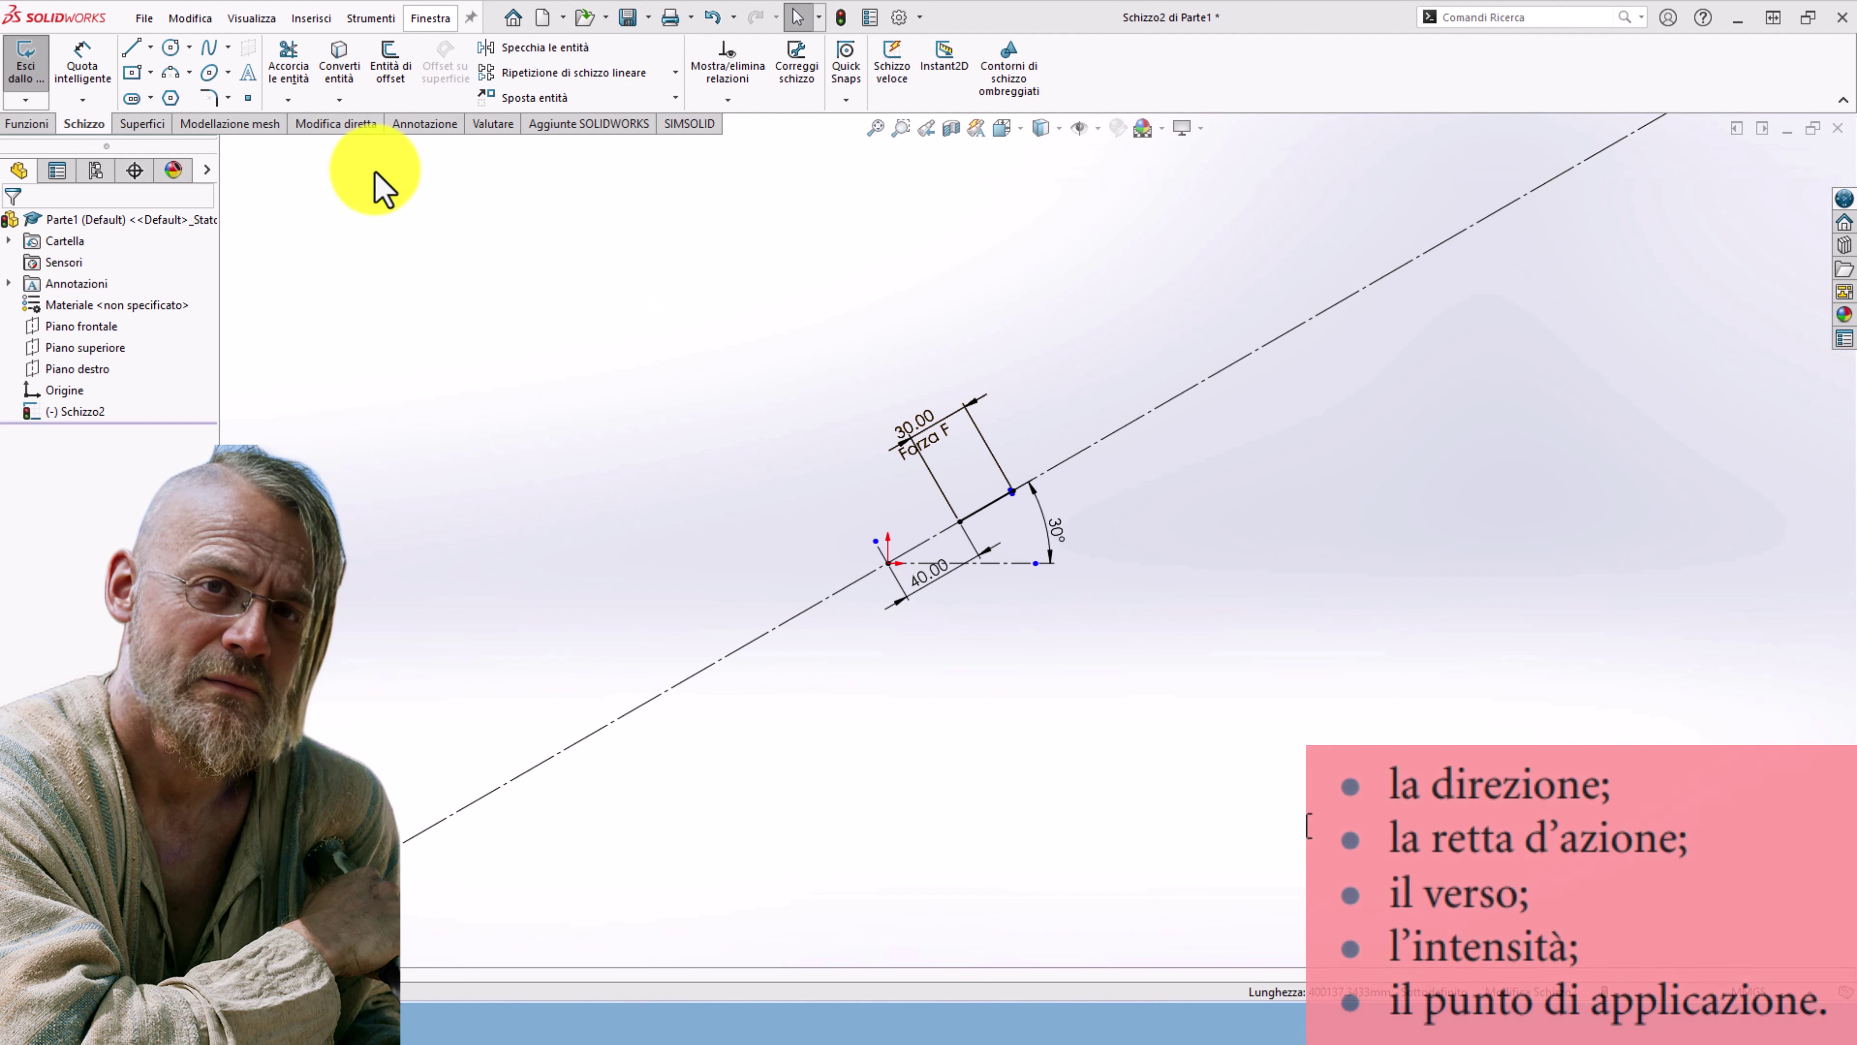
left_click(512, 73)
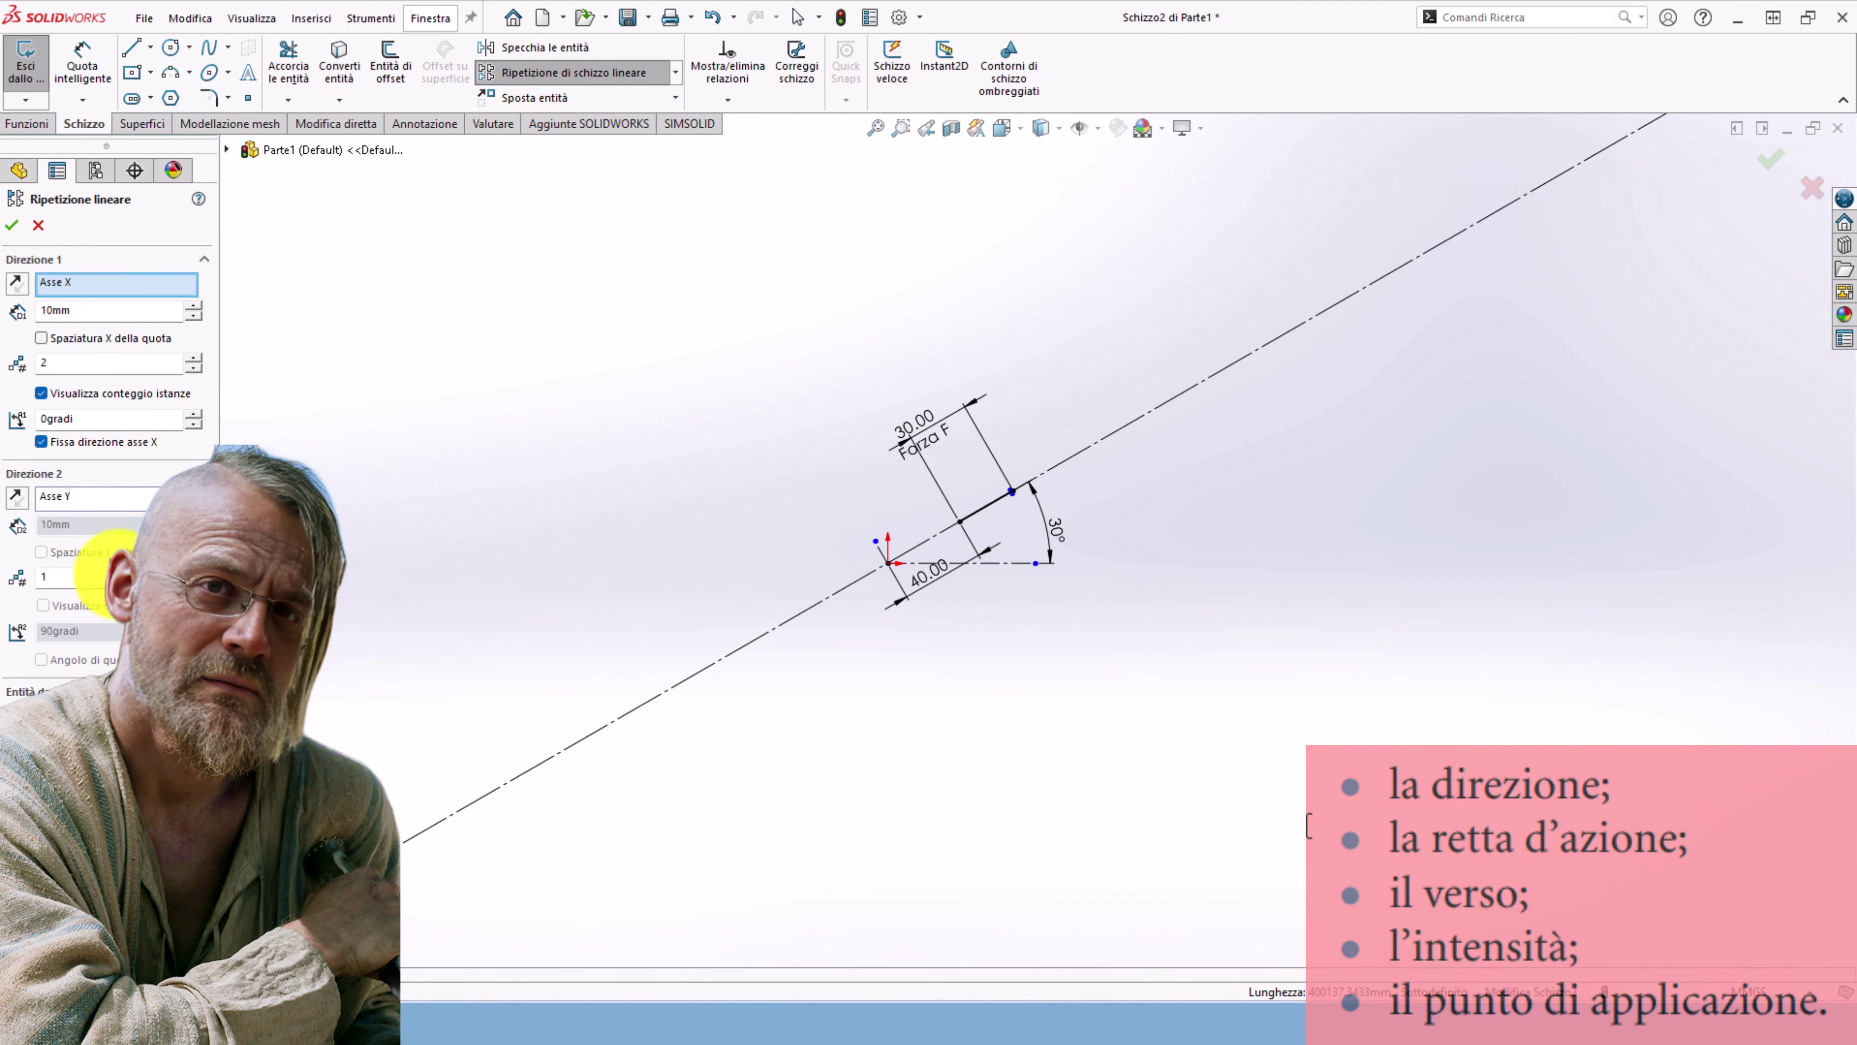
mouse_move(332, 150)
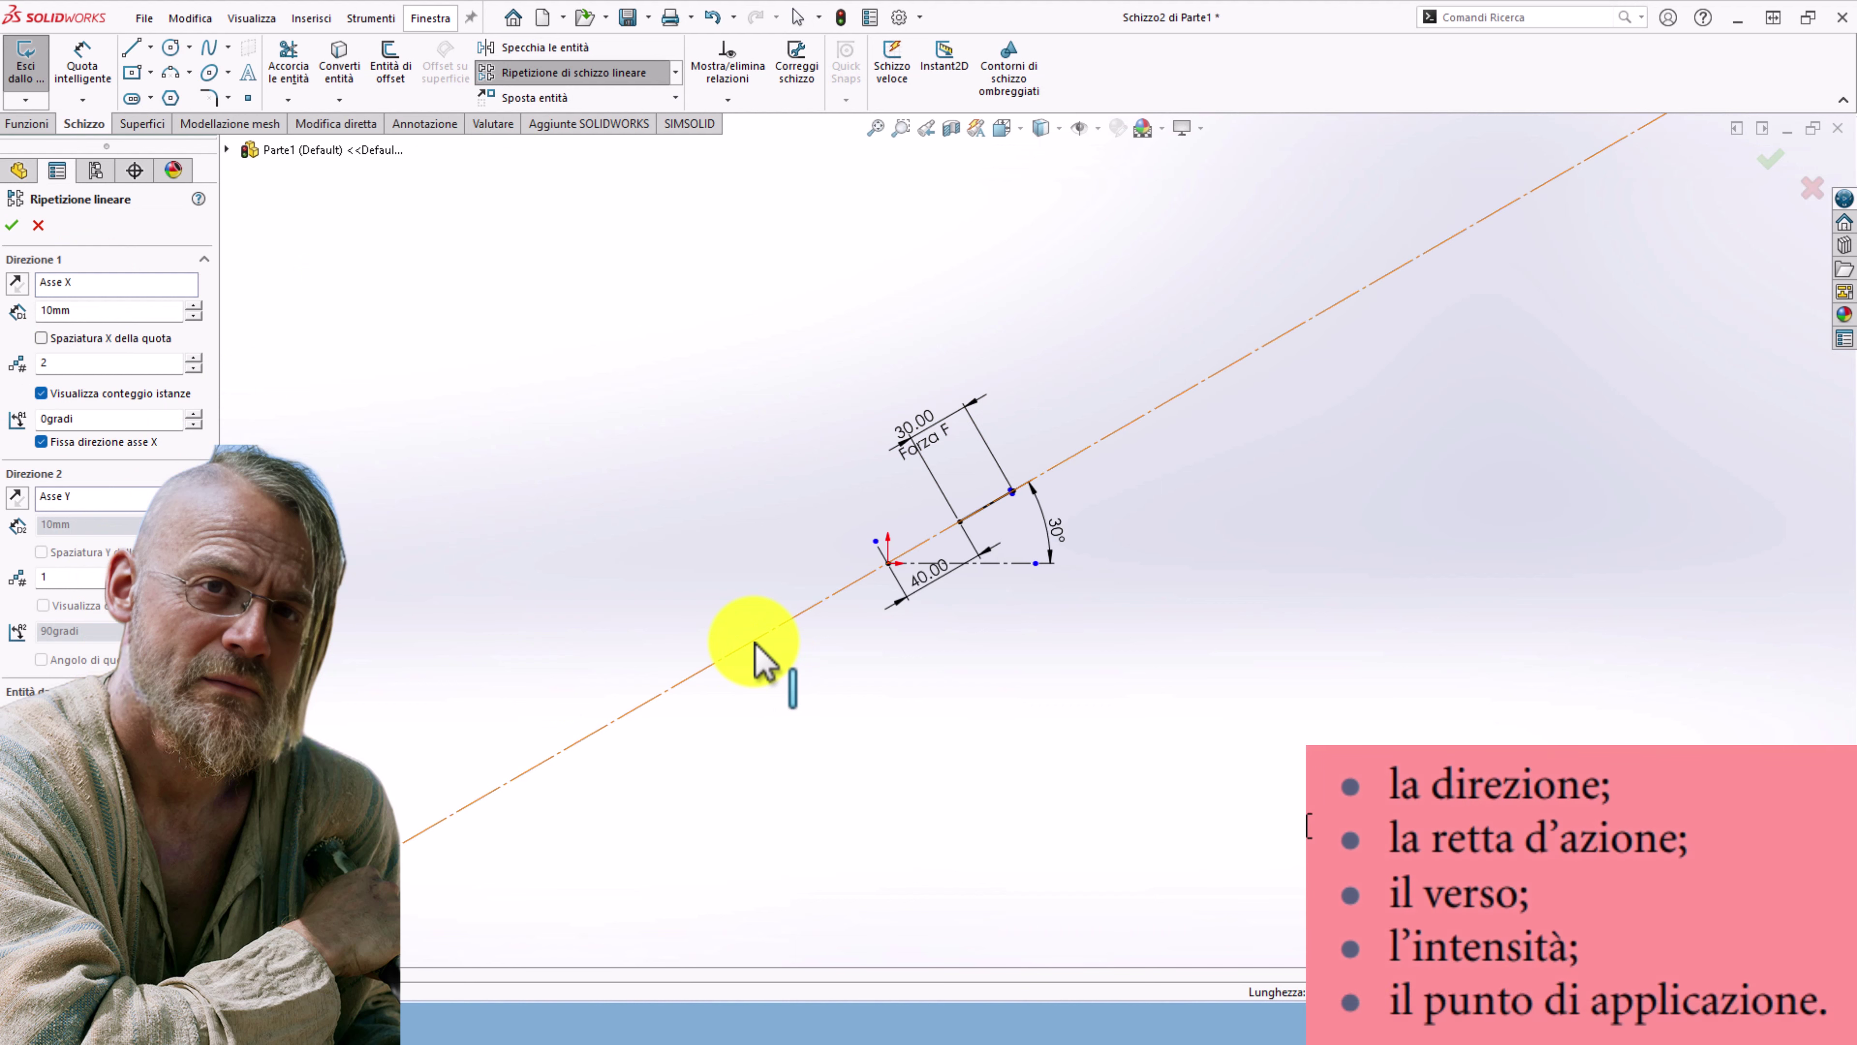
left_click(769, 640)
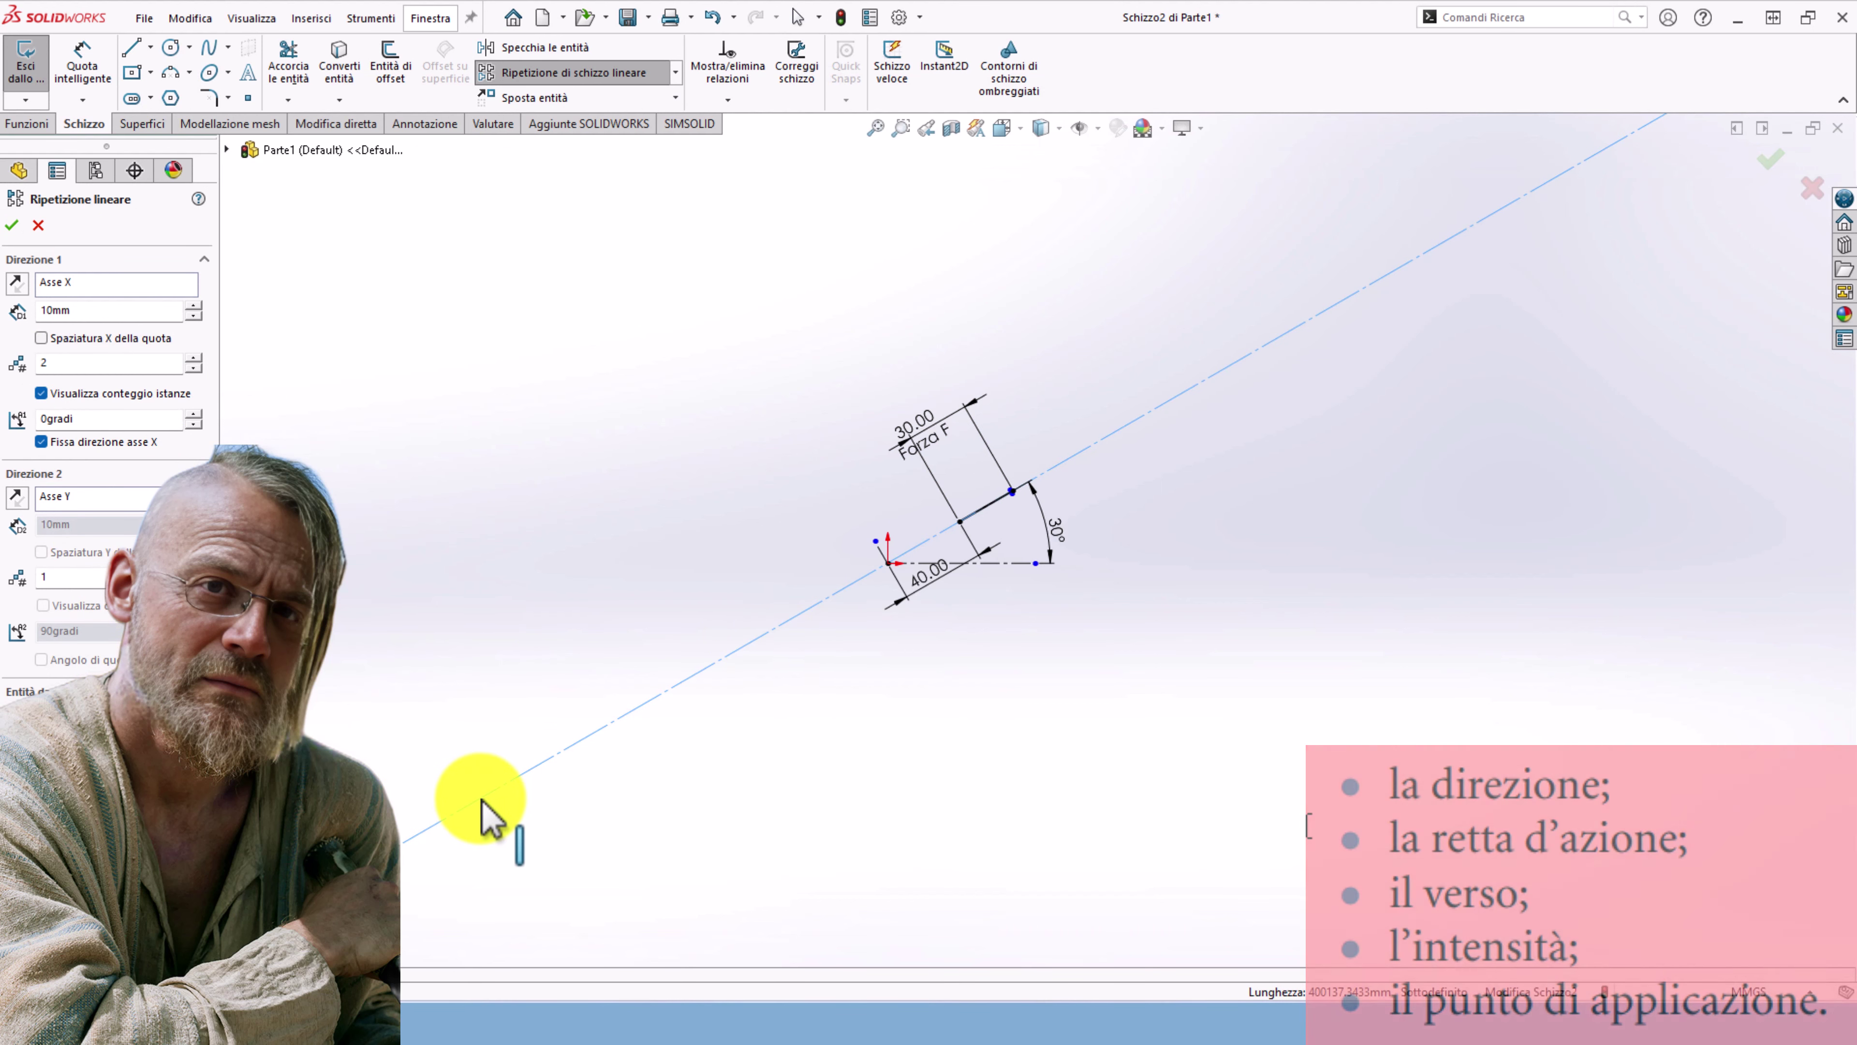
left_click(38, 224)
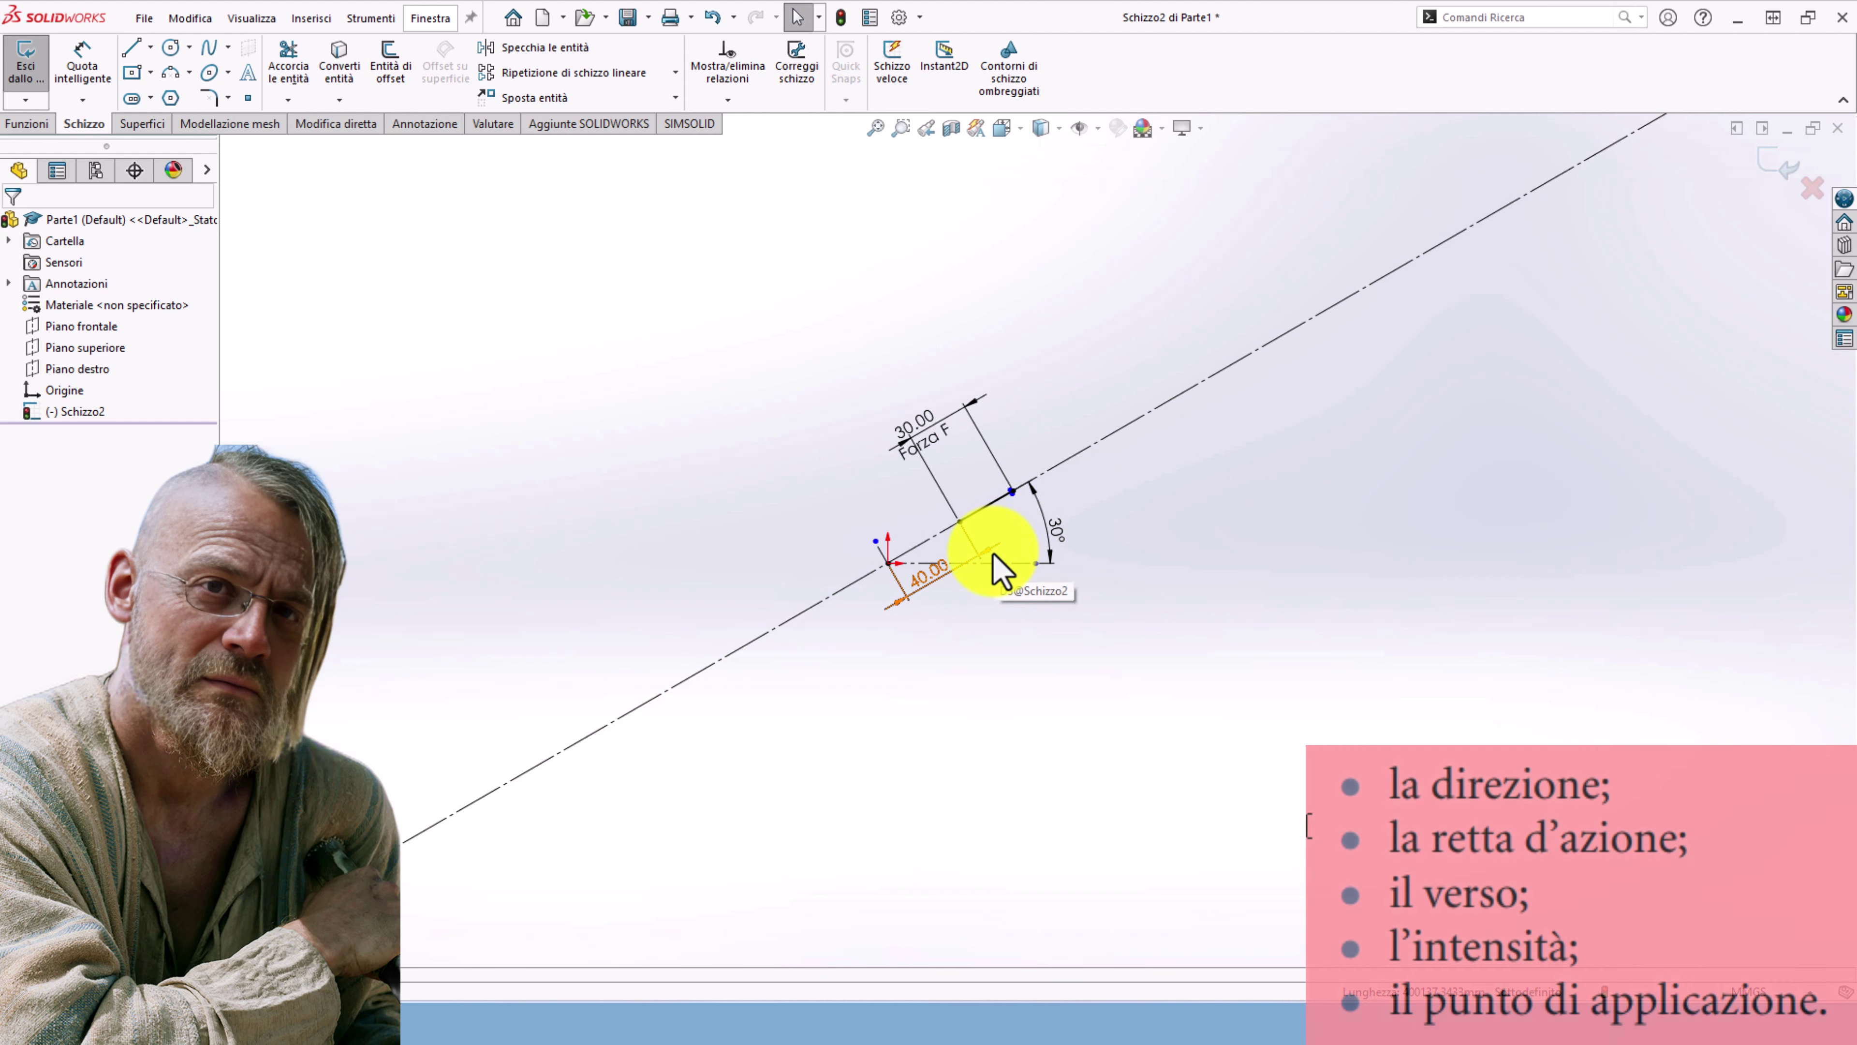
- Drag the 30.00 Forza F and 40.00 dimensions to sit just above the inclined line
scroll(1029, 506, "down", 5)
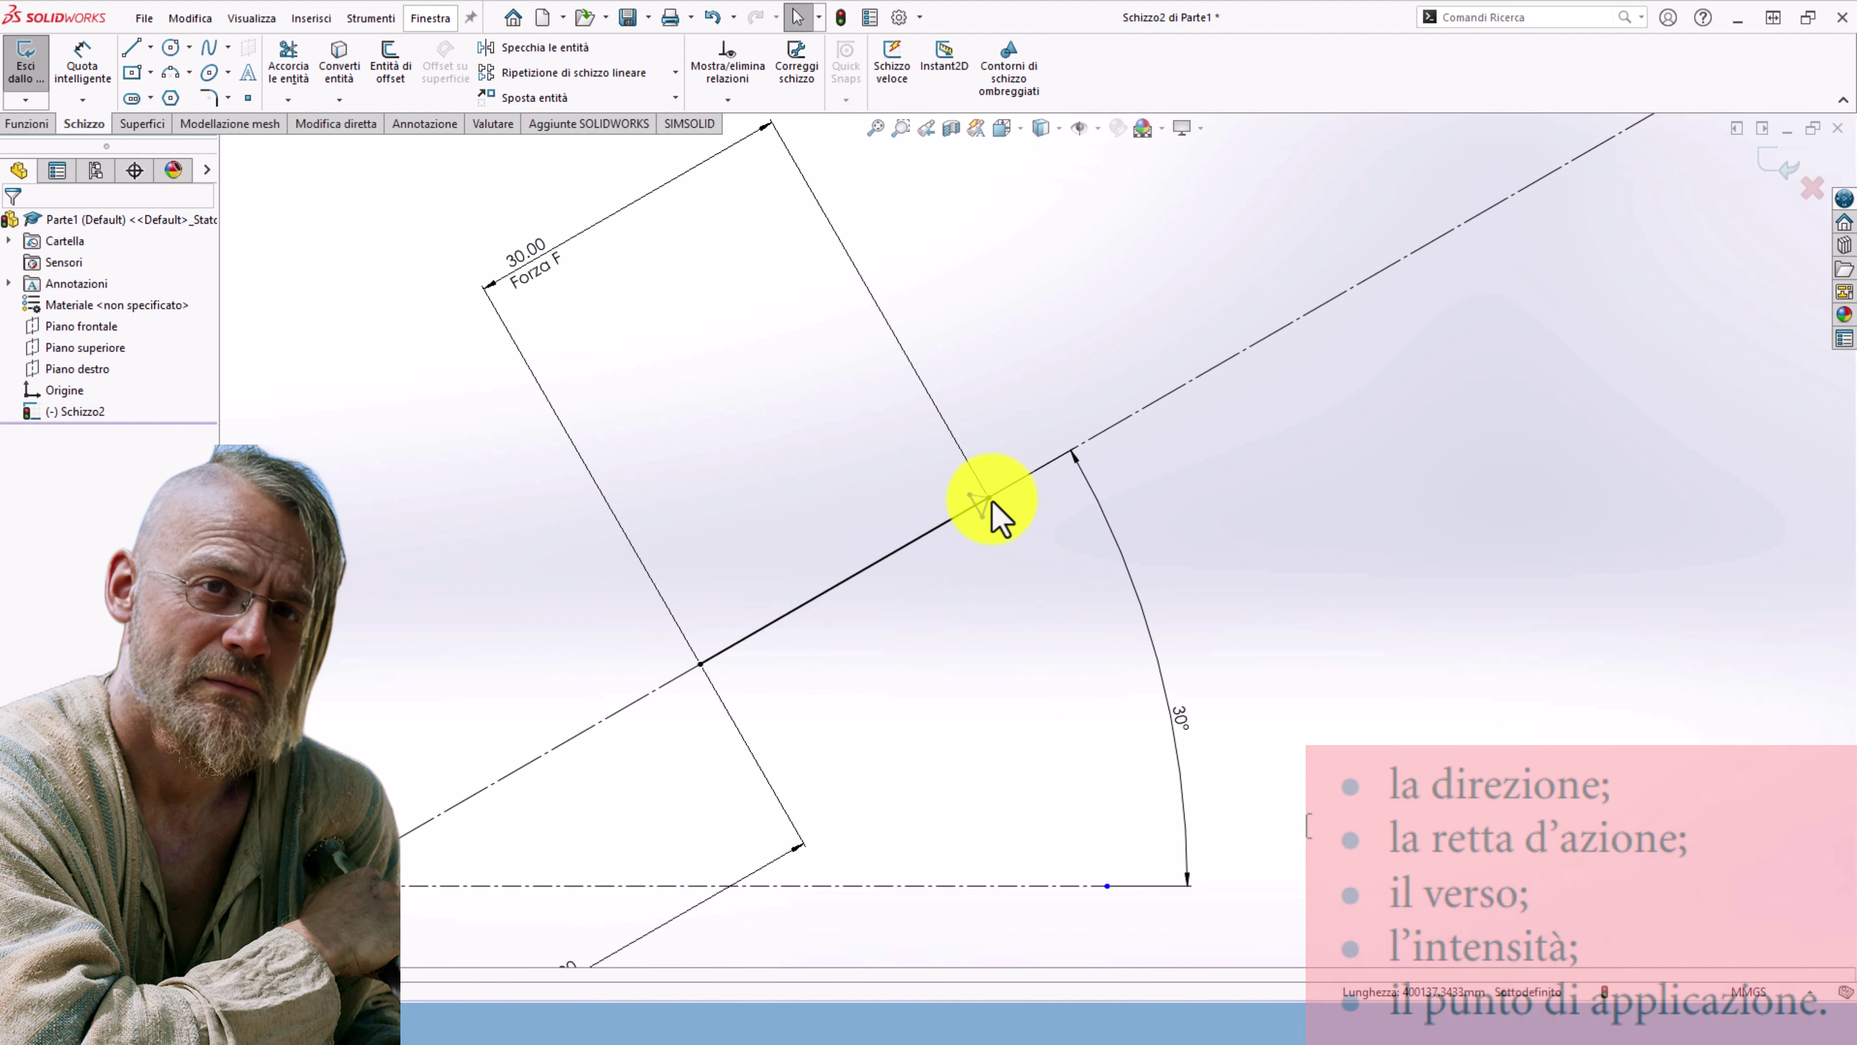
scroll(995, 510, "down", 5)
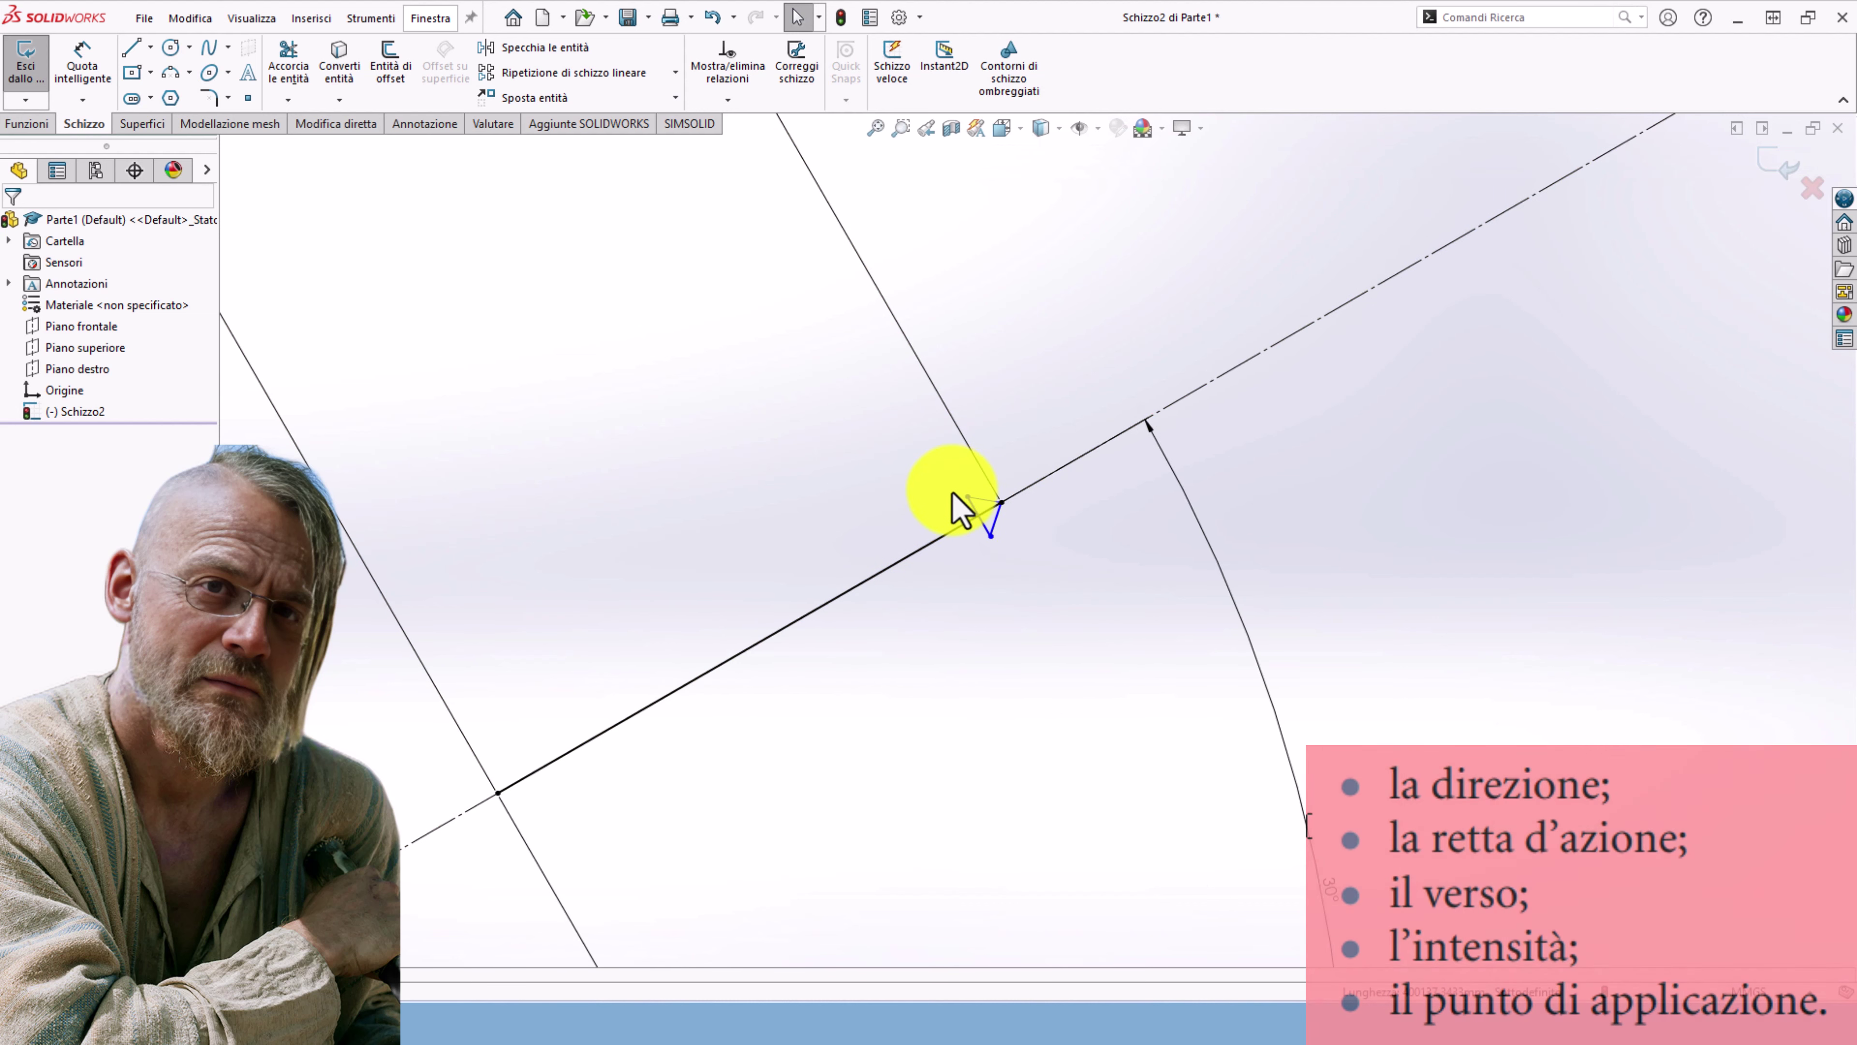
scroll(950, 564, "up", 3)
scroll(833, 541, "up", 3)
left_click_drag(651, 299, 881, 503)
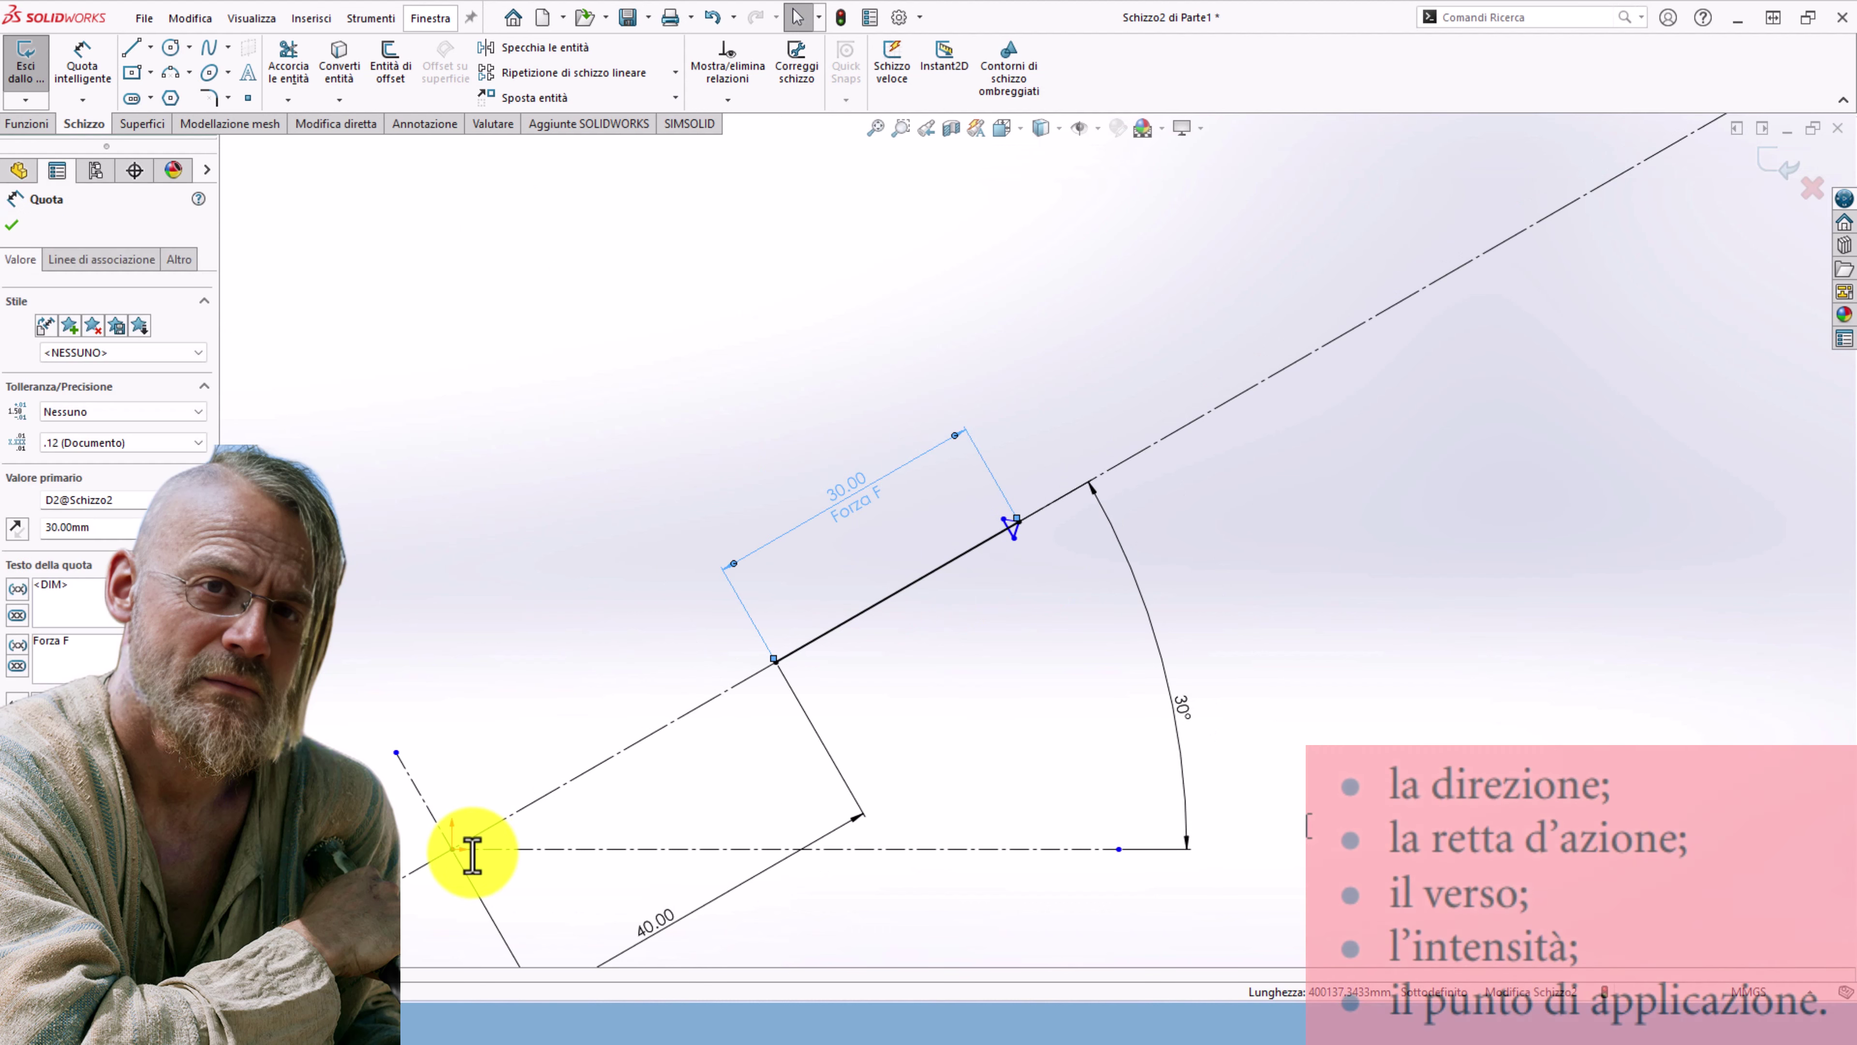
left_click_drag(891, 808, 767, 544)
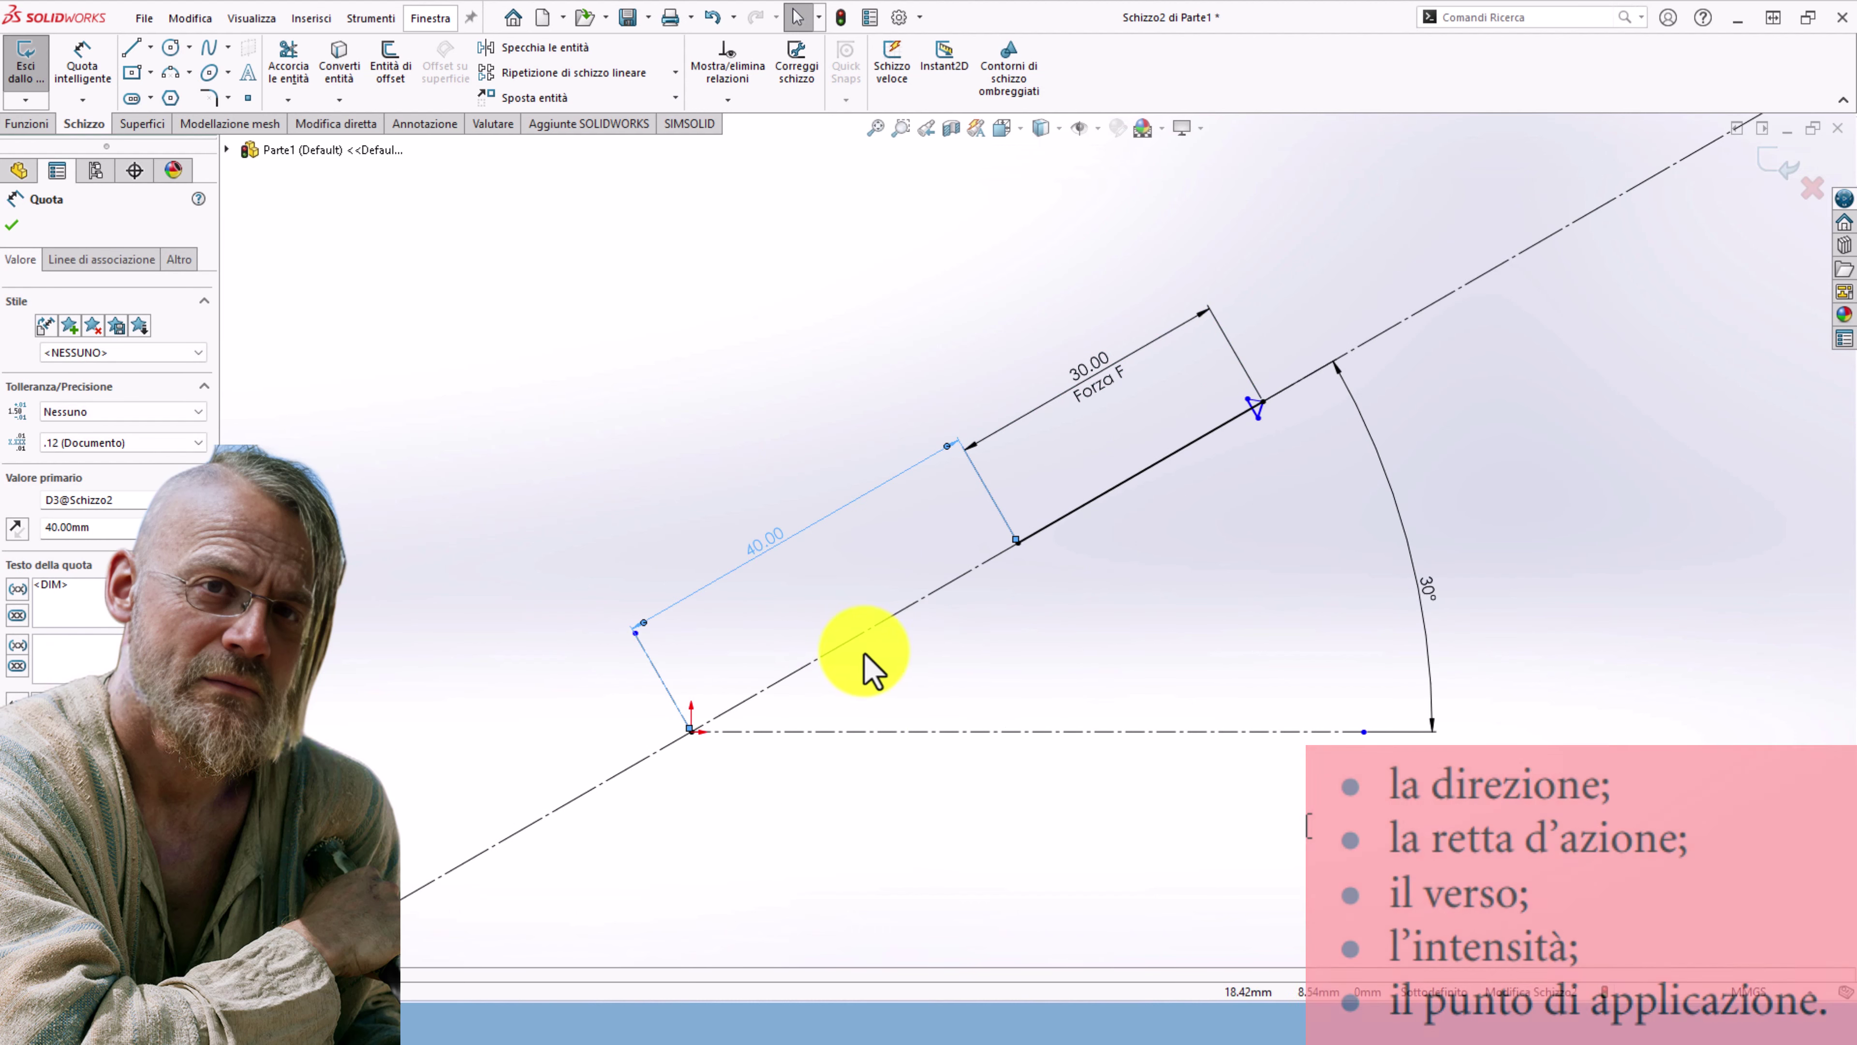